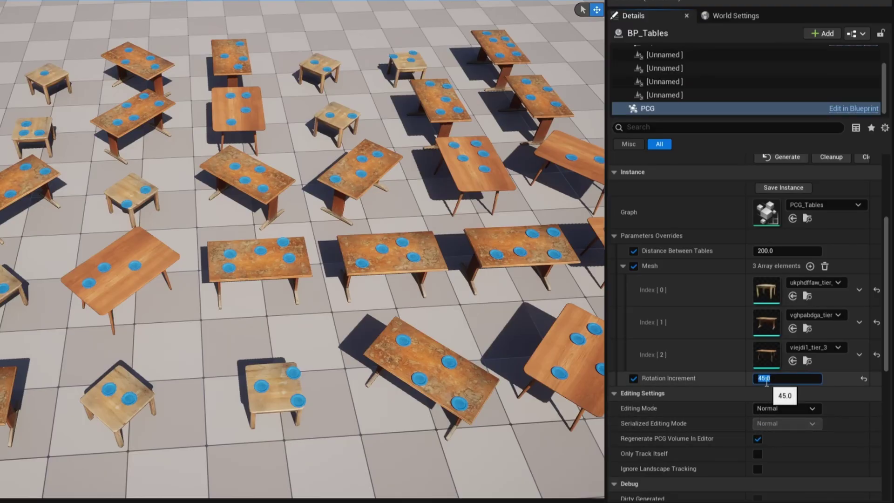
Try Rotation Increment values of 90 and 45 for the tables' PCG component, and finally set it to 5
{"action": "type", "text": "0"}
{"action": "key", "text": "Return"}
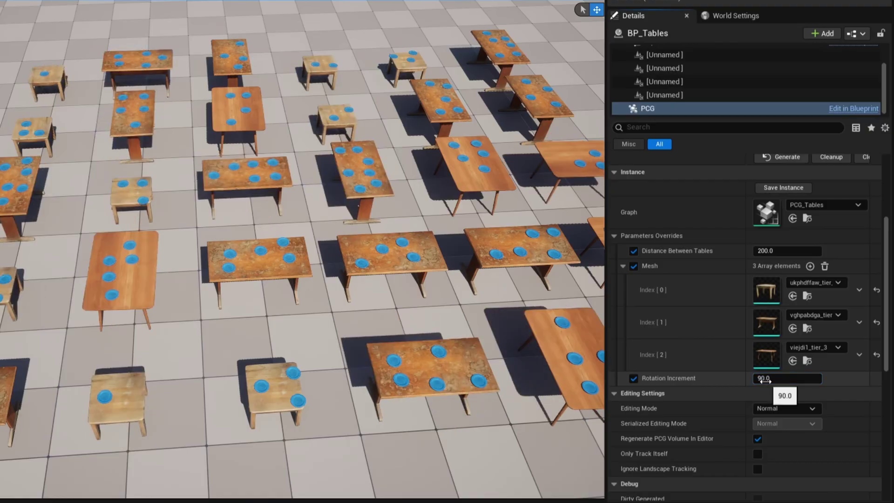
{"action": "type", "text": "45"}
{"action": "key", "text": "Return"}
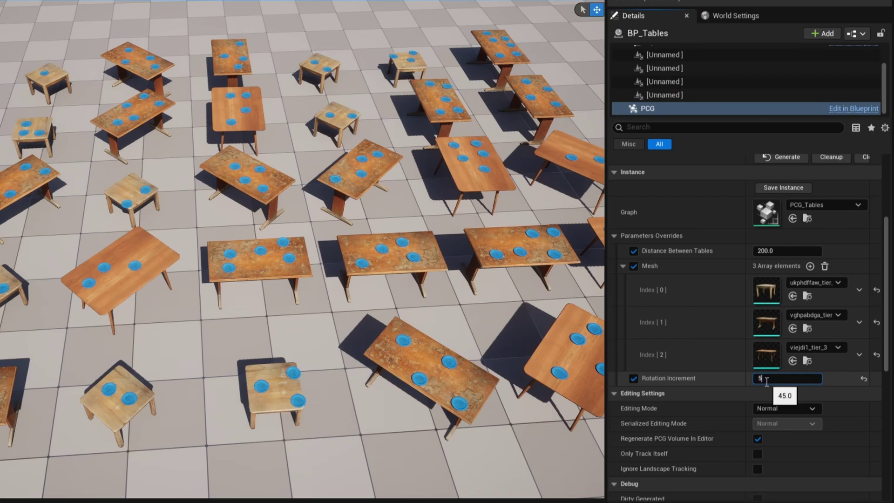
{"action": "type", "text": "5"}
{"action": "key", "text": "Return"}
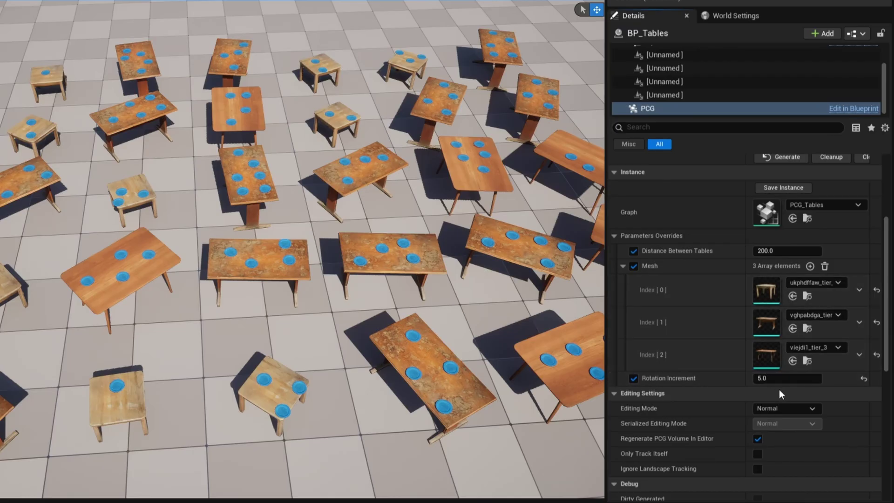
Set Distance Between Tables to 250 in the PCG component's parameter overrides
{"action": "left_click", "coordinate": [774, 252]}
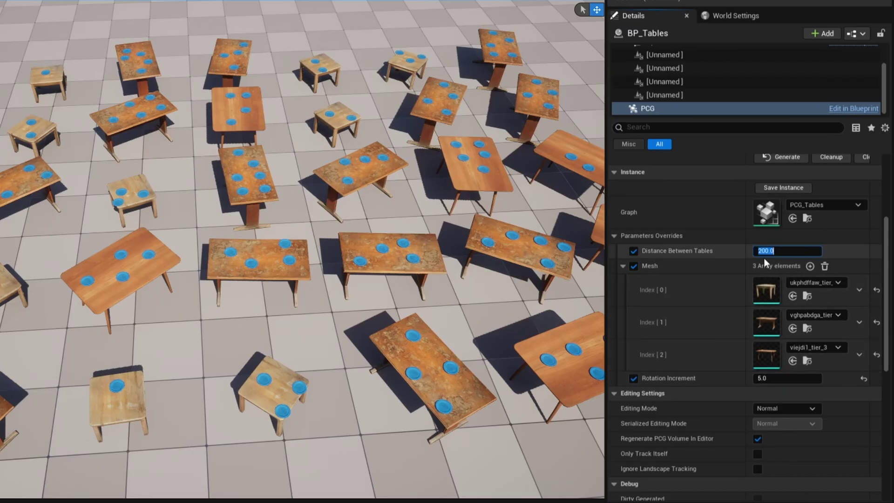
{"action": "type", "text": "250"}
{"action": "key", "text": "Return"}
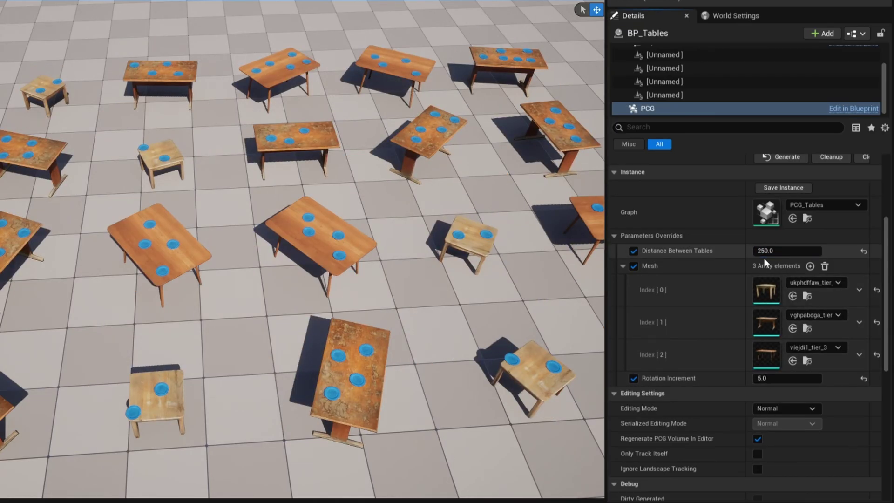
{"action": "left_click", "coordinate": [776, 253]}
{"action": "key", "text": "Return"}
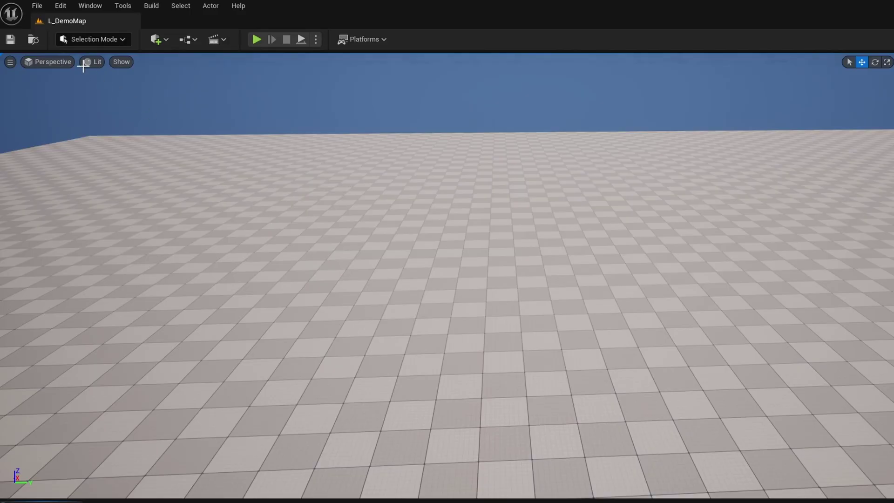
Open the project's plugin list and search it for "pcg"
{"action": "left_click", "coordinate": [56, 9]}
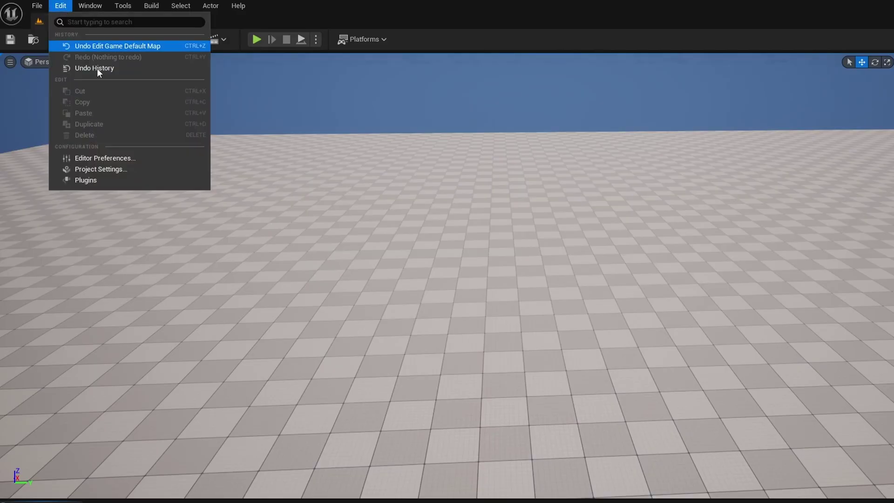
{"action": "left_click", "coordinate": [111, 180]}
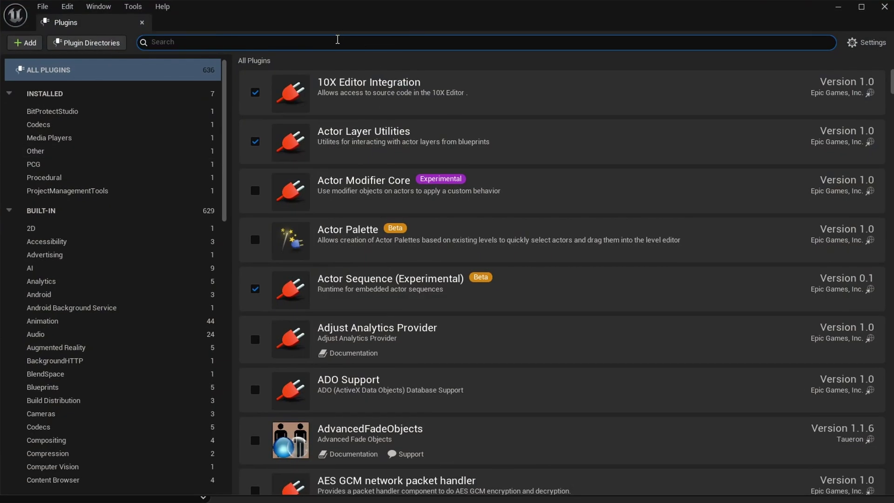
{"action": "type", "text": "pcg"}
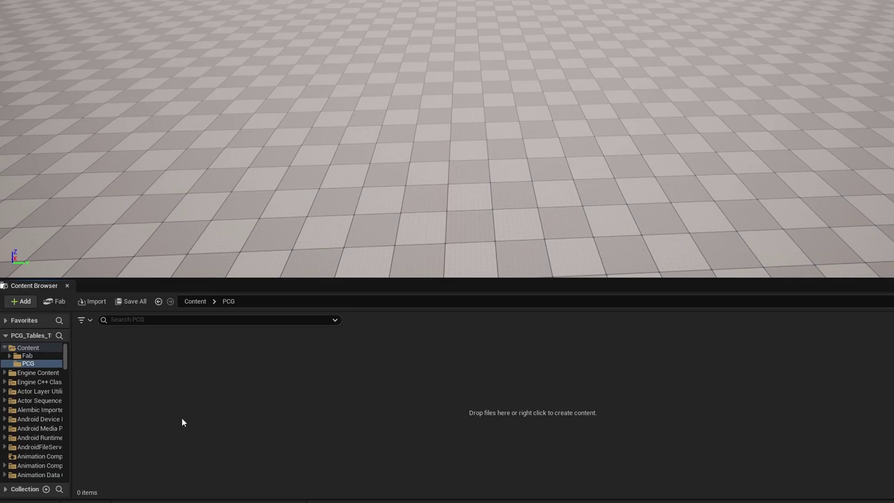
Create a Blueprint Class based on Actor in the PCG folder and name it BP_Tables
{"action": "right_click", "coordinate": [132, 378]}
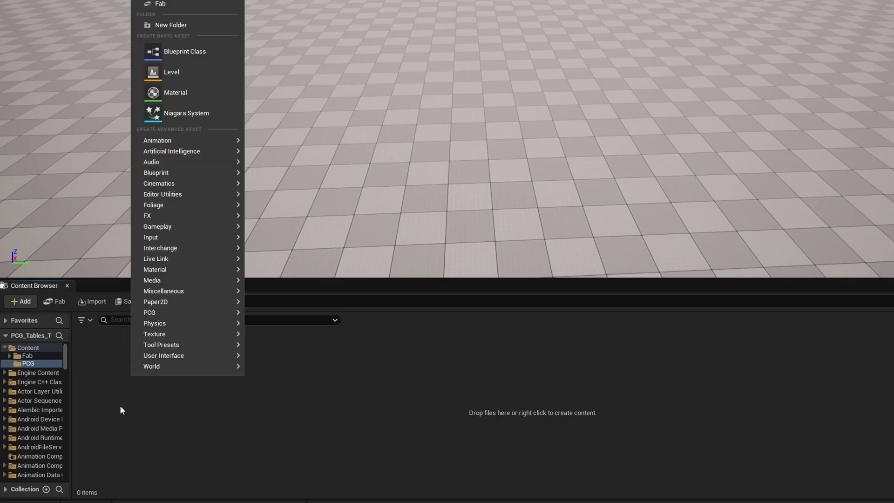
{"action": "left_click", "coordinate": [223, 51]}
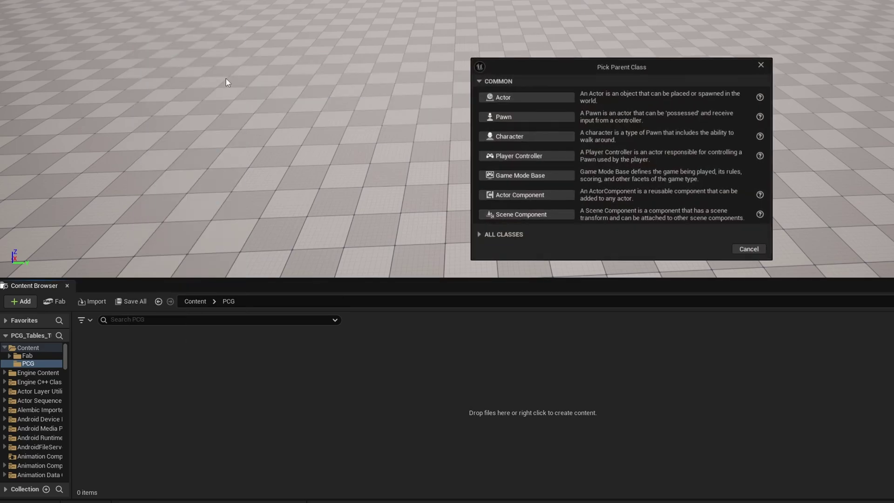
{"action": "left_click", "coordinate": [533, 95]}
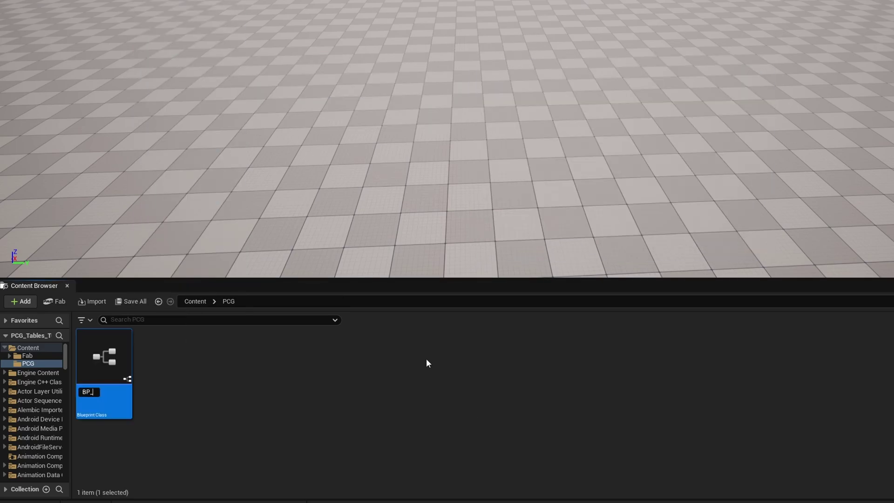
{"action": "type", "text": "BP_Tables"}
{"action": "key", "text": "Return"}
Create a PCG Graph asset in the PCG folder and name it PCG_Tables
{"action": "right_click", "coordinate": [169, 369]}
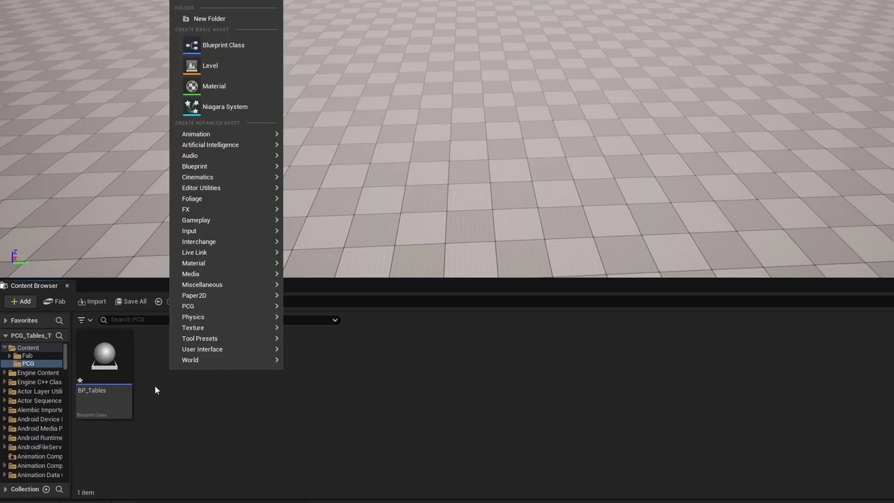
{"action": "mouse_move", "coordinate": [239, 303]}
{"action": "left_click", "coordinate": [342, 314]}
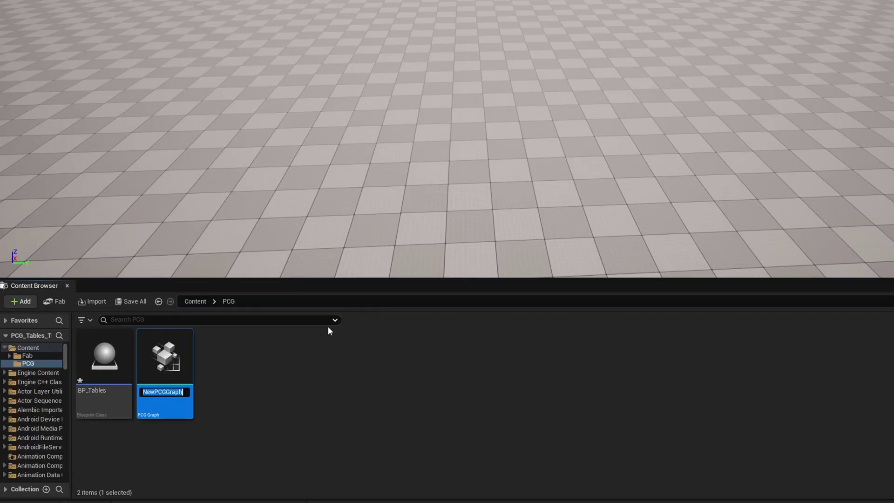
{"action": "type", "text": "PCG_Tables"}
{"action": "key", "text": "Return"}
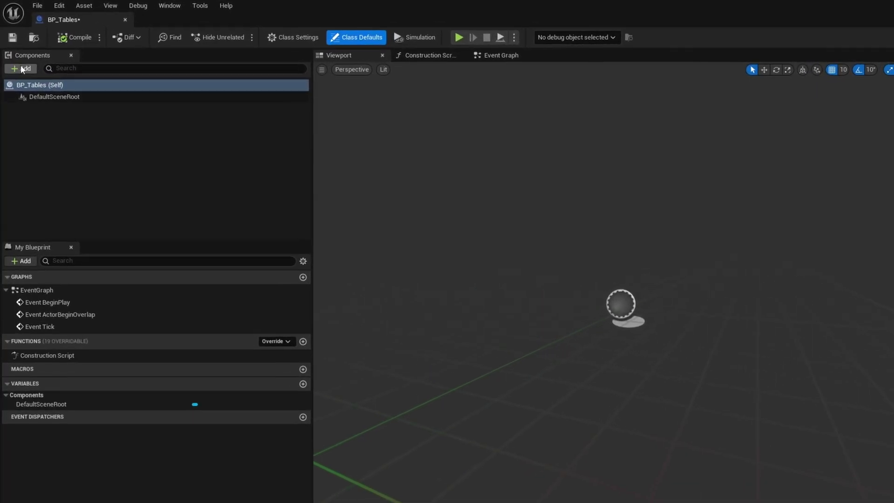
Add a Spline component to BP_Tables and extend it into a four-point curve ending at about X 80, Y 610
{"action": "left_click", "coordinate": [21, 70]}
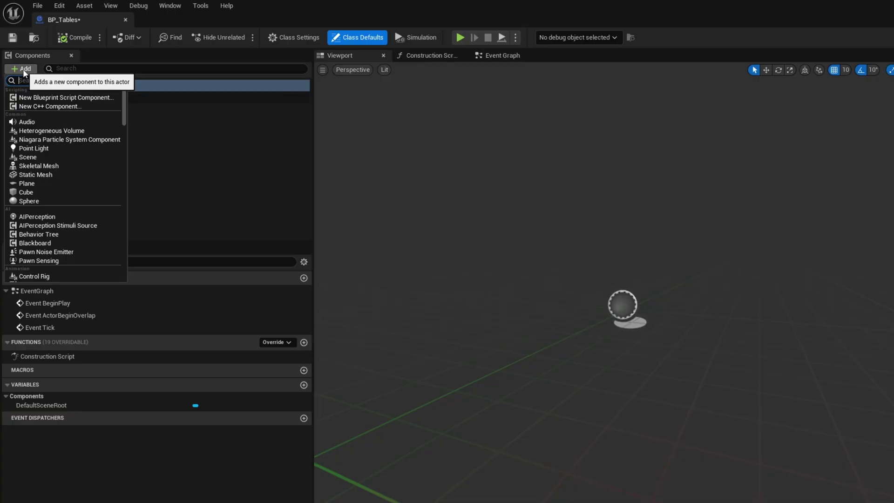
{"action": "type", "text": "spline"}
{"action": "key", "text": "Return"}
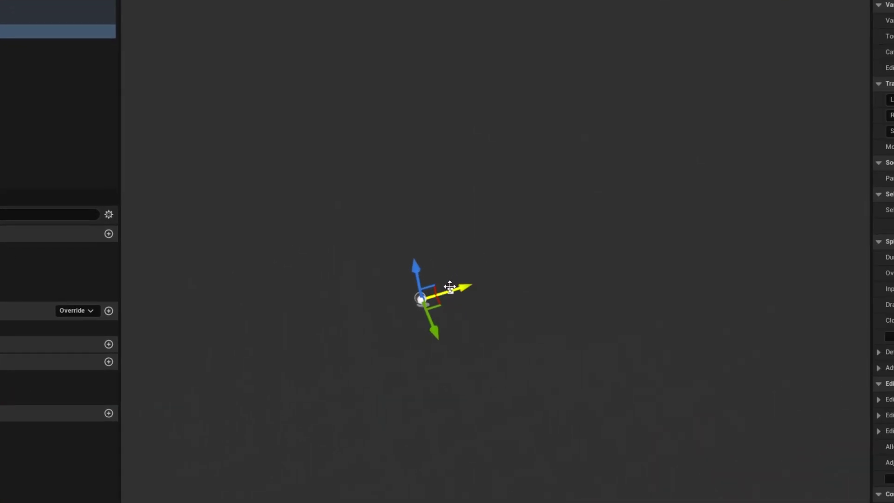
{"action": "left_click_drag", "start_coordinate": [450, 287], "coordinate": [819, 383]}
{"action": "left_click_drag", "start_coordinate": [751, 355], "coordinate": [470, 449], "text": "alt"}
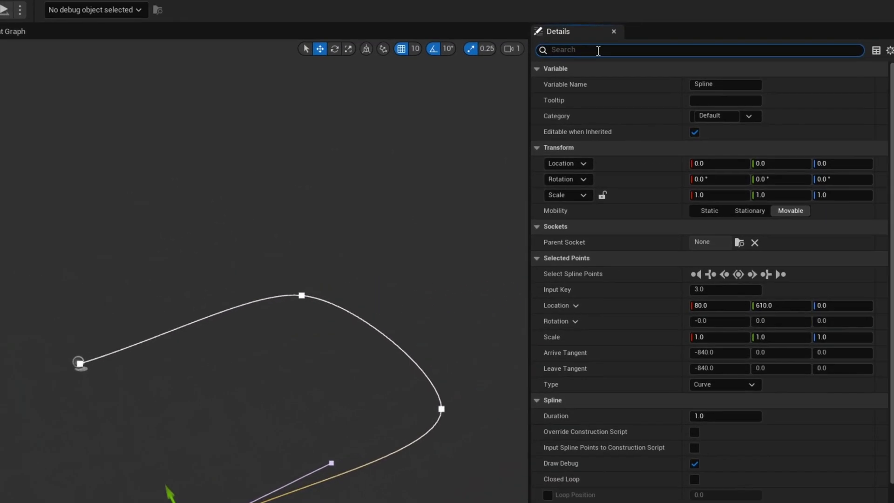
Enable Closed Loop on the Spline component
{"action": "left_click", "coordinate": [593, 51]}
{"action": "type", "text": "close"}
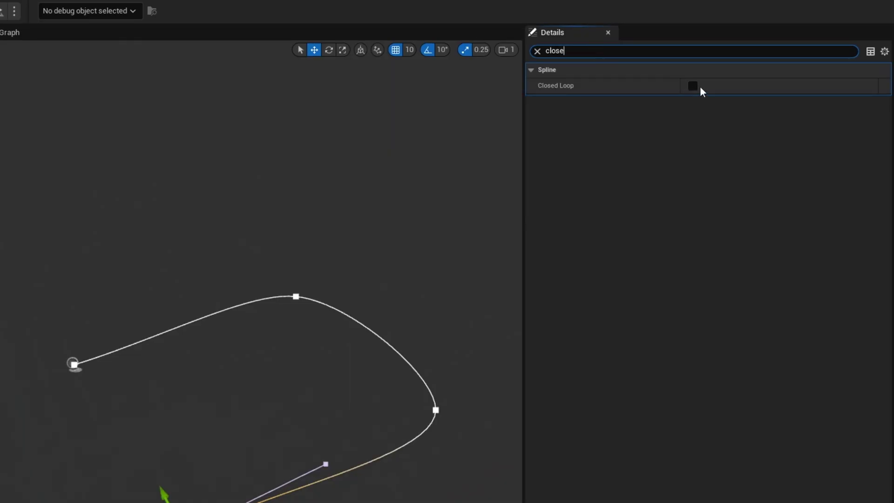
{"action": "left_click", "coordinate": [693, 86]}
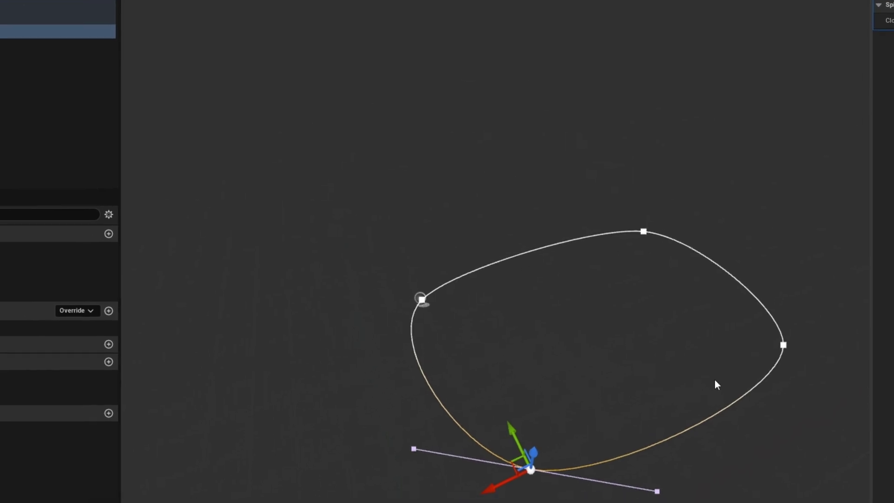
Select all spline points and change their point type to Linear so the outline has straight edges
{"action": "right_click", "coordinate": [644, 232]}
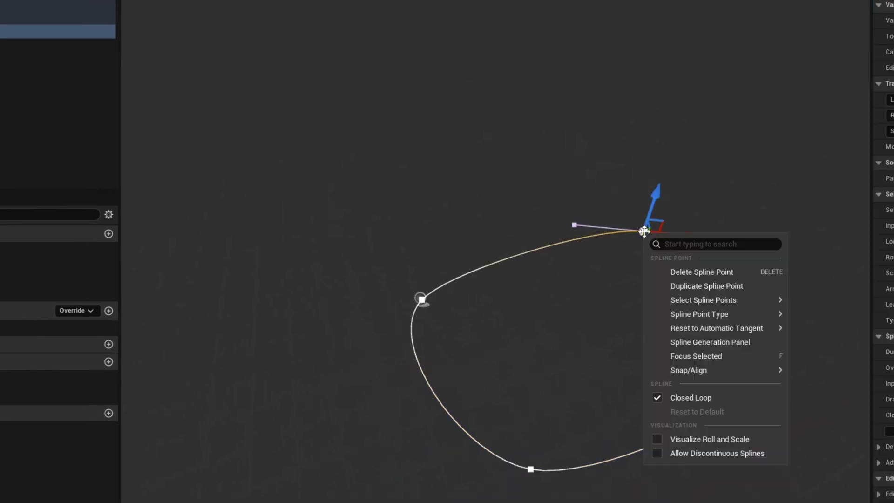
{"action": "mouse_move", "coordinate": [748, 299]}
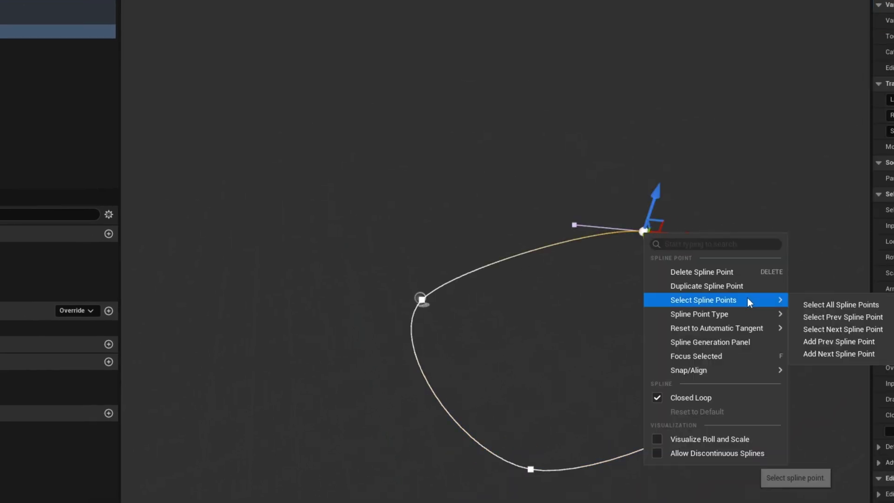
{"action": "left_click", "coordinate": [822, 305]}
{"action": "right_click", "coordinate": [645, 231]}
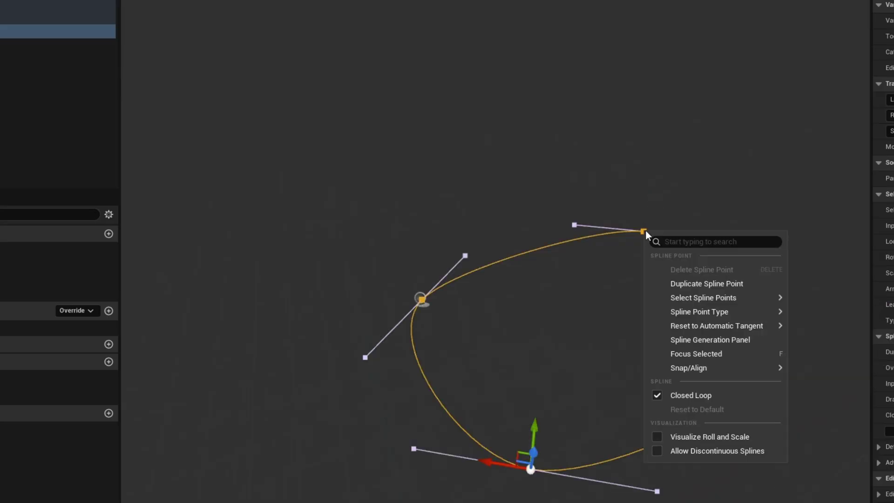
{"action": "mouse_move", "coordinate": [746, 310]}
{"action": "left_click", "coordinate": [827, 328]}
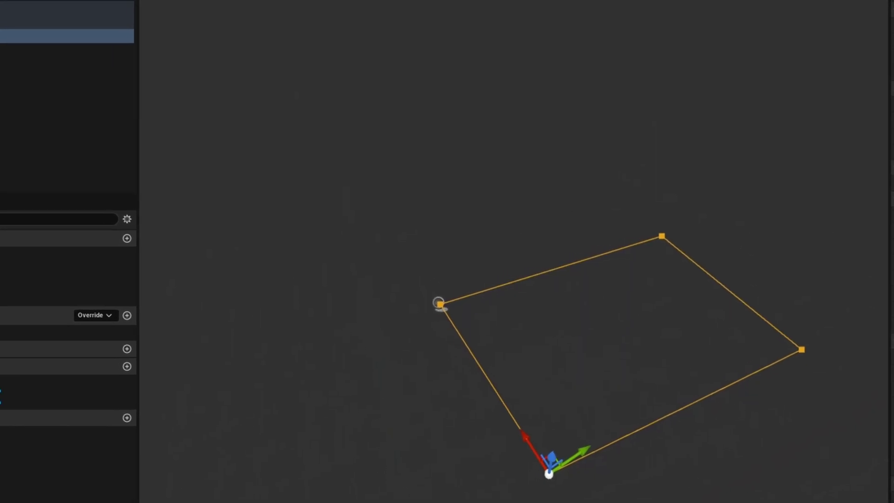
Add a PCG component to BP_Tables and assign the PCG_Tables graph to it
{"action": "left_click", "coordinate": [29, 48]}
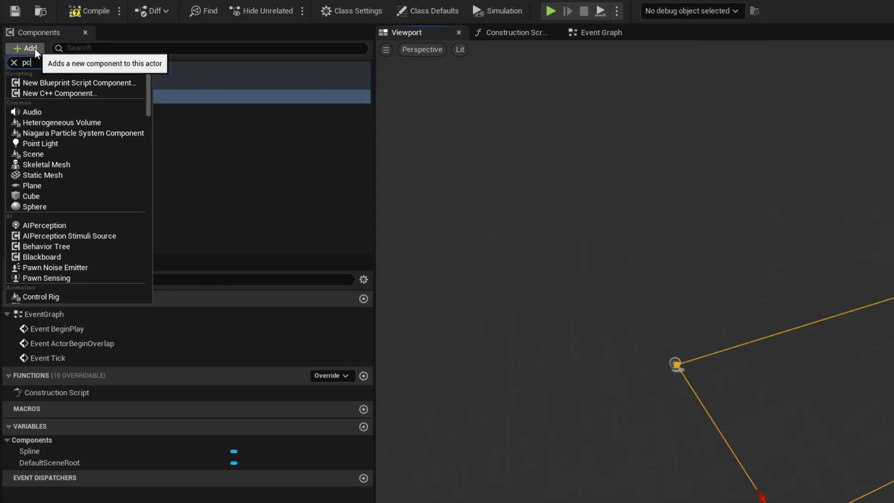
{"action": "type", "text": "pcg"}
{"action": "left_click", "coordinate": [60, 93]}
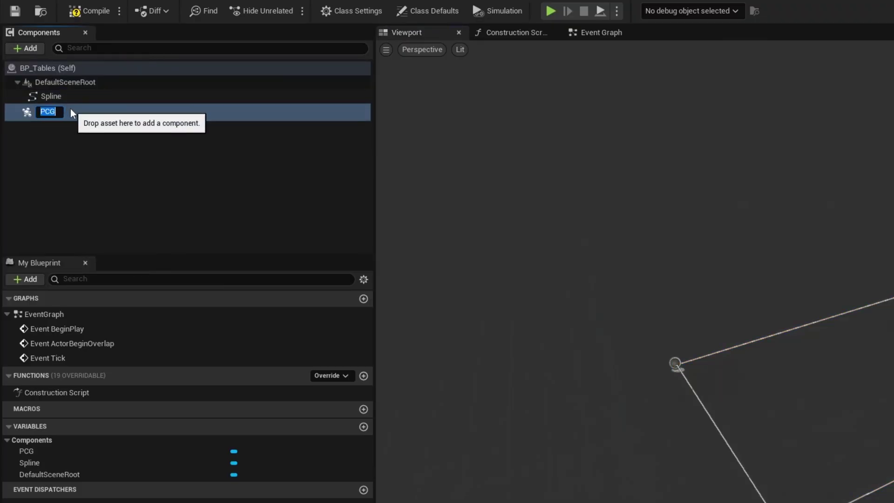
{"action": "key", "text": "Return"}
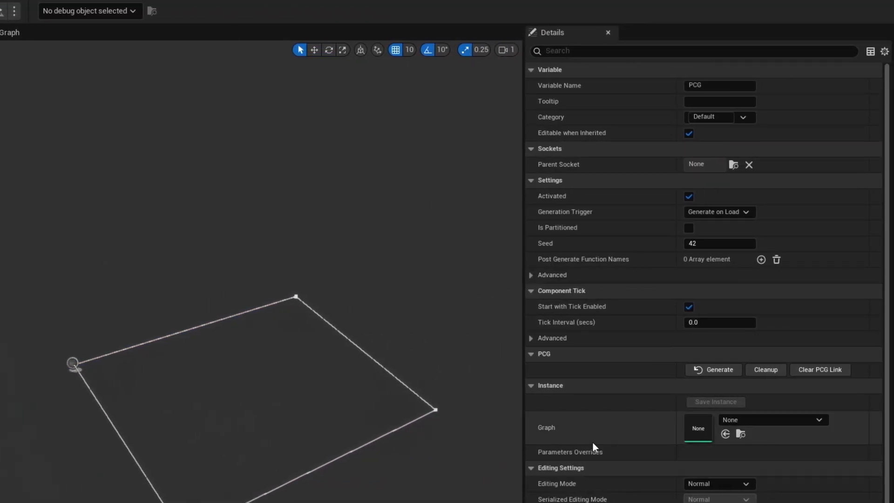
{"action": "left_click", "coordinate": [730, 436]}
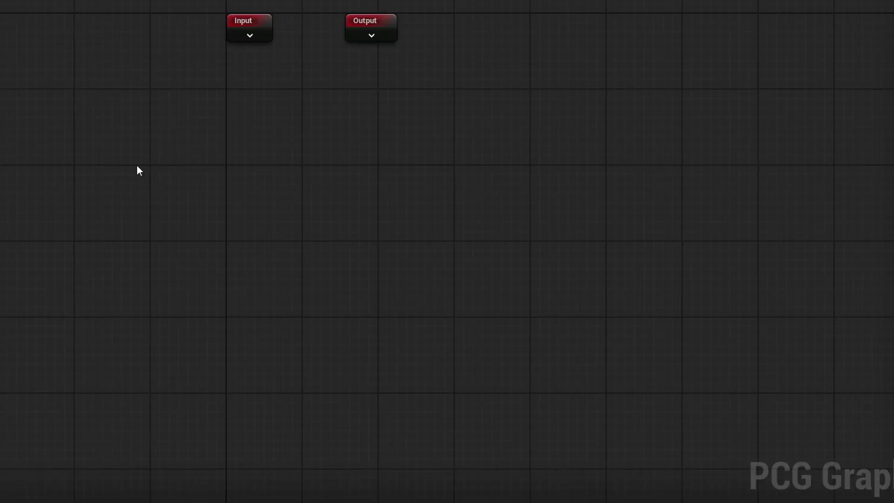
Add a Get Spline Data node to the PCG graph and connect its output to a new Spline Sampler node
{"action": "right_click", "coordinate": [137, 166]}
{"action": "type", "text": "get spline"}
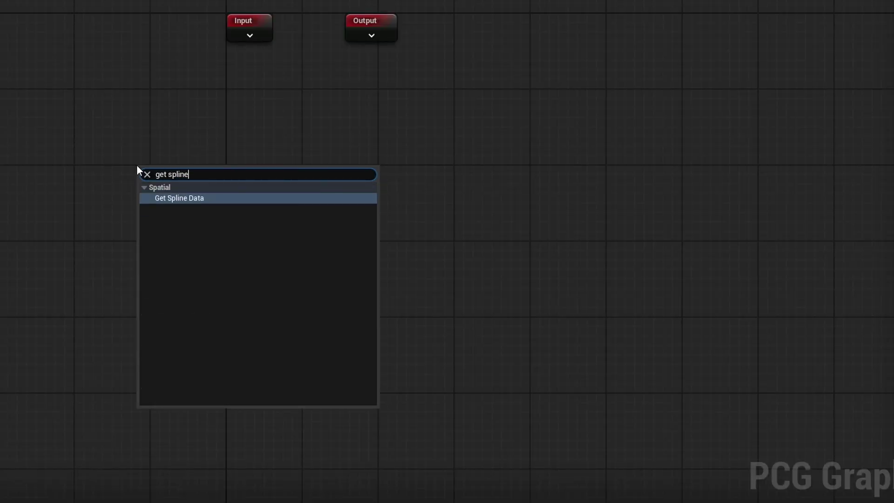
{"action": "key", "text": "Return"}
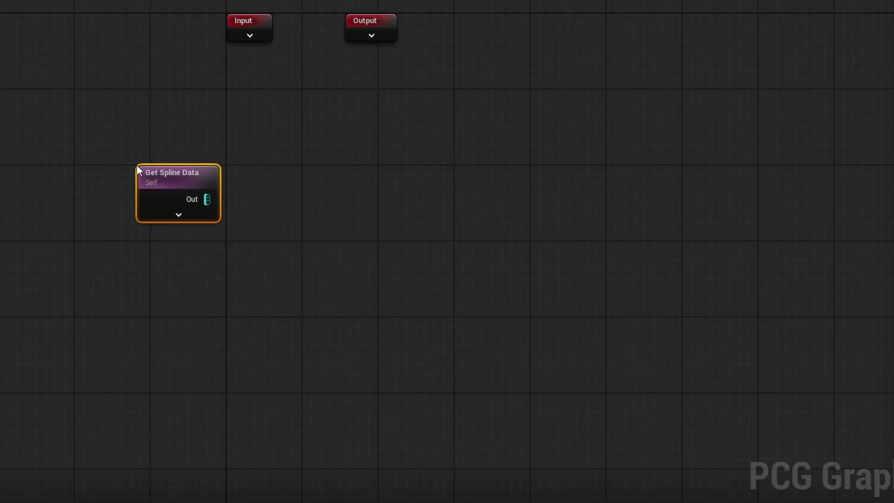
{"action": "left_click_drag", "start_coordinate": [207, 199], "coordinate": [275, 195]}
{"action": "type", "text": "spline sa"}
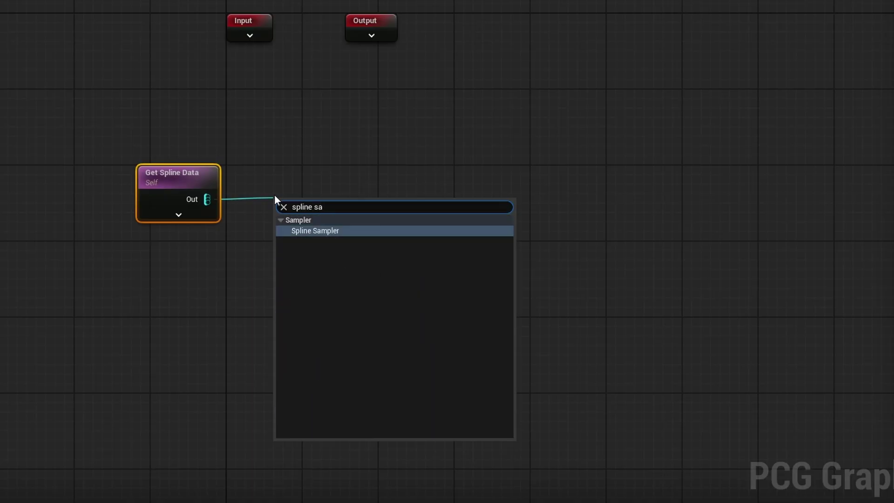
{"action": "key", "text": "Return"}
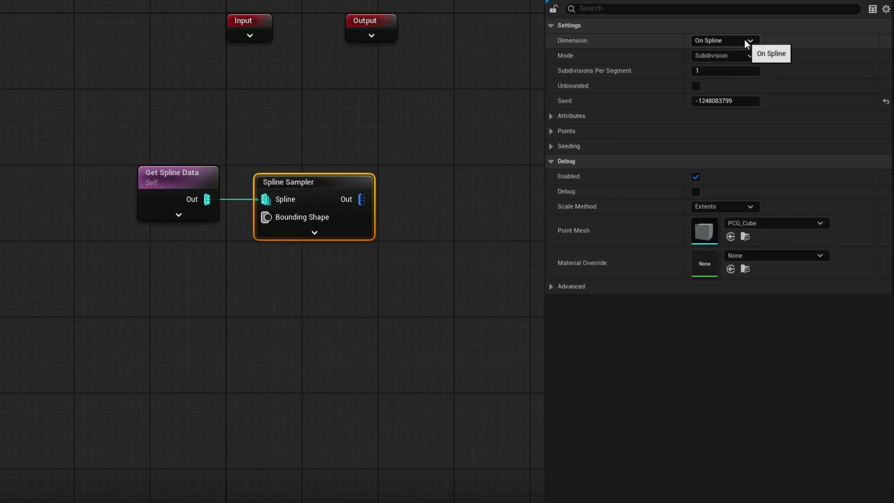
Set the Spline Sampler's Dimension to On Interior and enable Unbounded
{"action": "left_click", "coordinate": [745, 41]}
{"action": "left_click", "coordinate": [733, 98]}
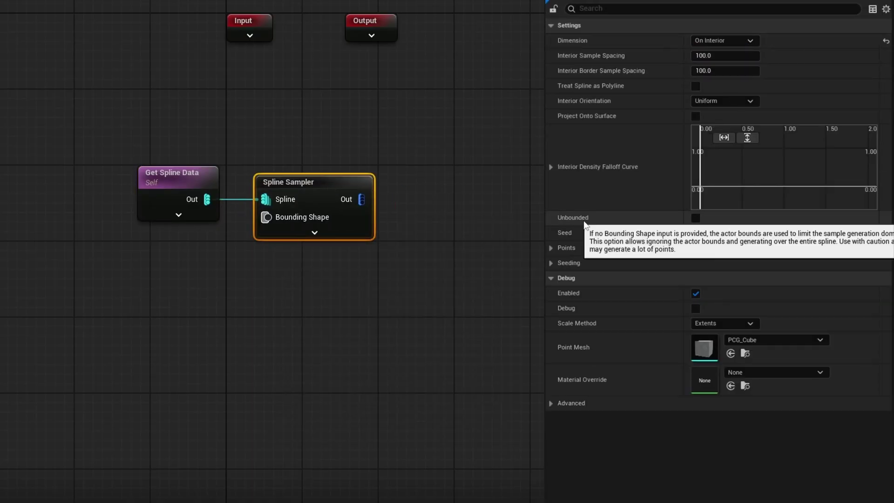
{"action": "left_click", "coordinate": [695, 218]}
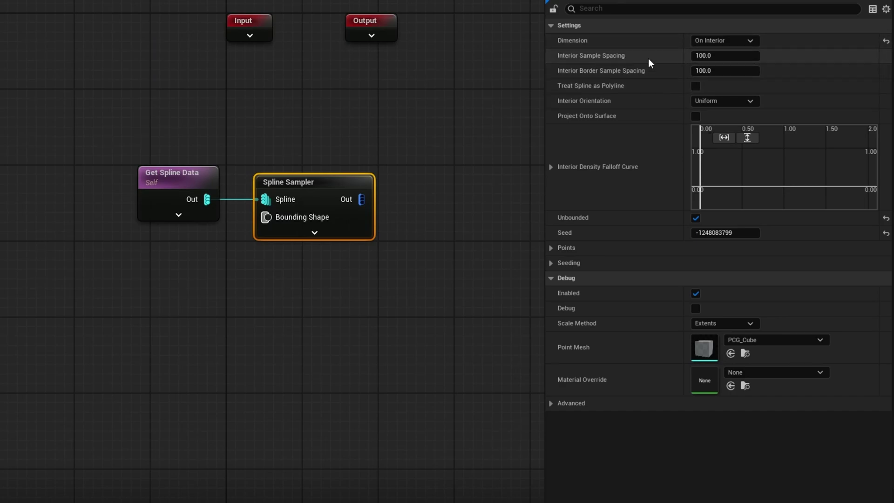
Add a float graph parameter named DistanceBetweenTables and set its default value to 200
{"action": "left_click", "coordinate": [304, 279]}
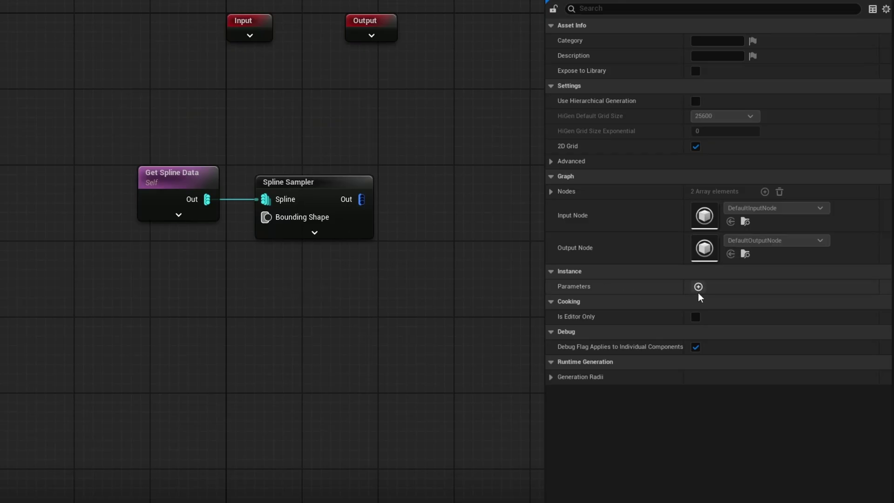
{"action": "left_click", "coordinate": [699, 286]}
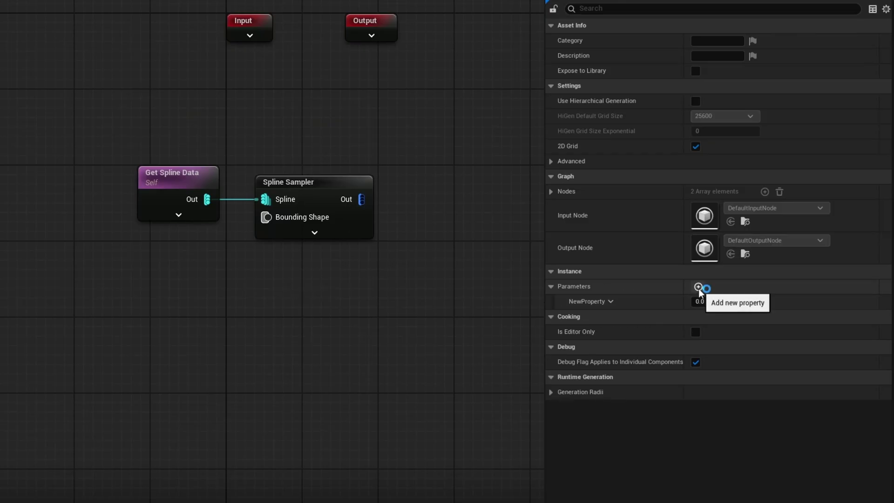
{"action": "left_click", "coordinate": [610, 301]}
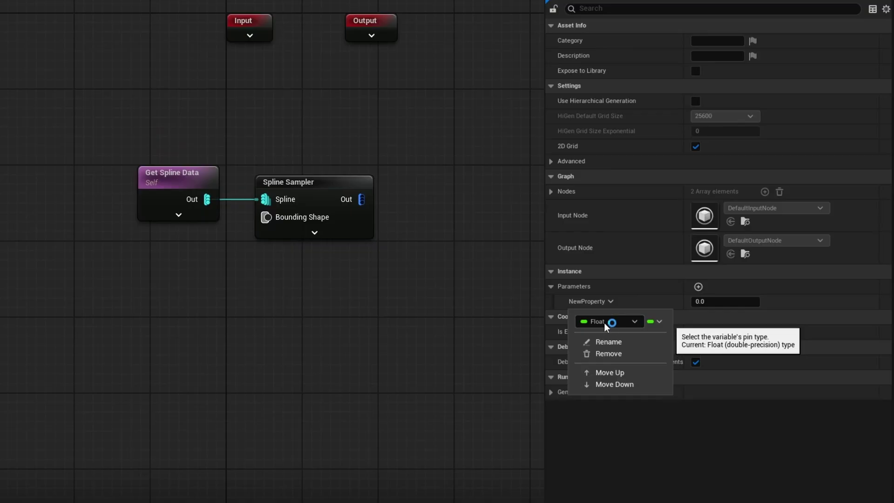
{"action": "left_click", "coordinate": [622, 345]}
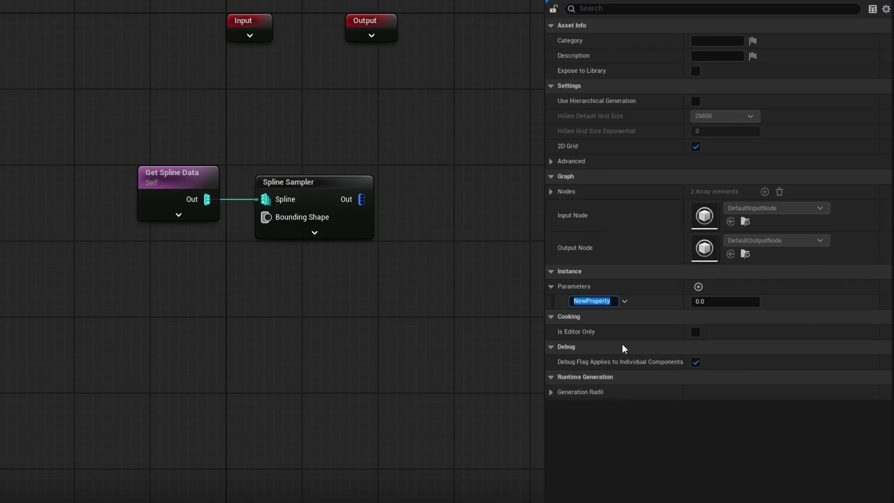
{"action": "type", "text": "DistanceBetweenT"}
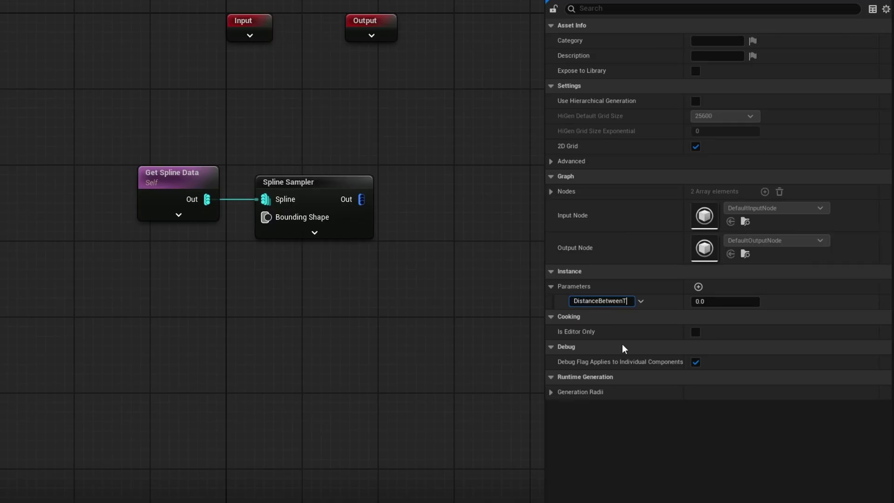
{"action": "type", "text": "ables"}
{"action": "key", "text": "Return"}
{"action": "left_click", "coordinate": [705, 301]}
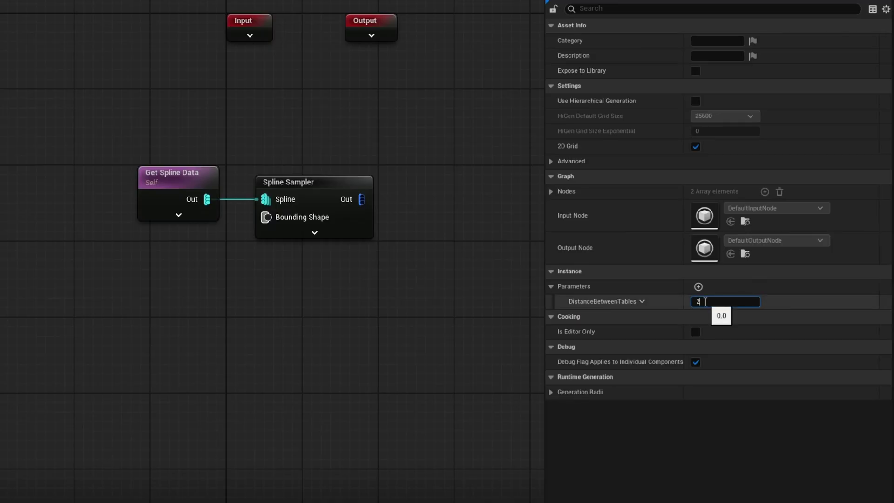
Add a Get DistanceBetweenTables node and connect it to the Spline Sampler's Interior Sample Spacing override
{"action": "left_click", "coordinate": [314, 233]}
{"action": "left_click", "coordinate": [307, 467]}
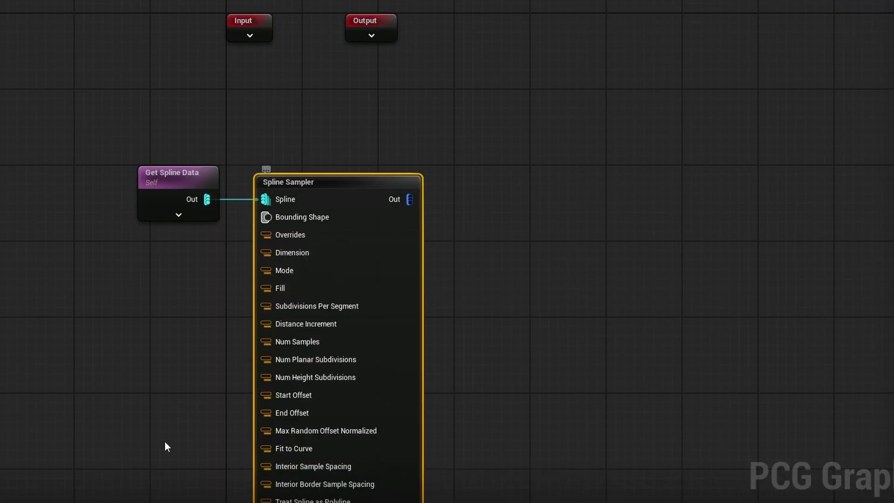
{"action": "right_click", "coordinate": [89, 382]}
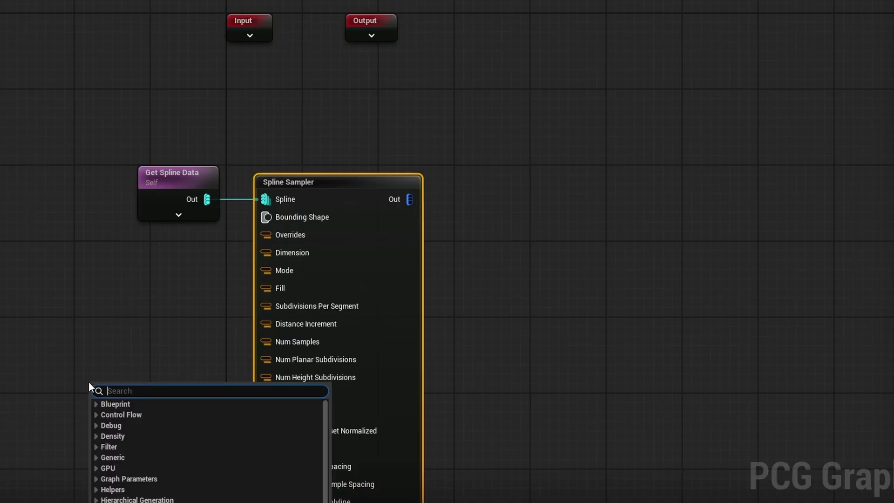
{"action": "type", "text": "get dist"}
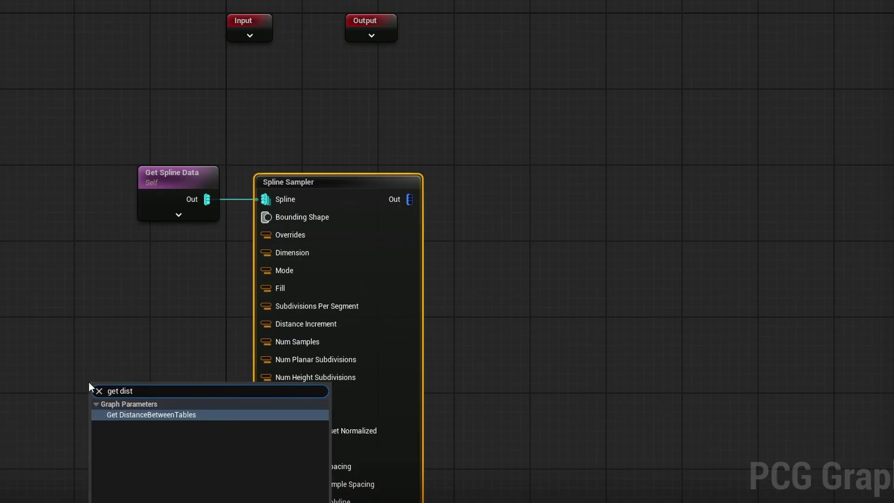
{"action": "key", "text": "Return"}
{"action": "left_click_drag", "start_coordinate": [188, 392], "coordinate": [287, 470]}
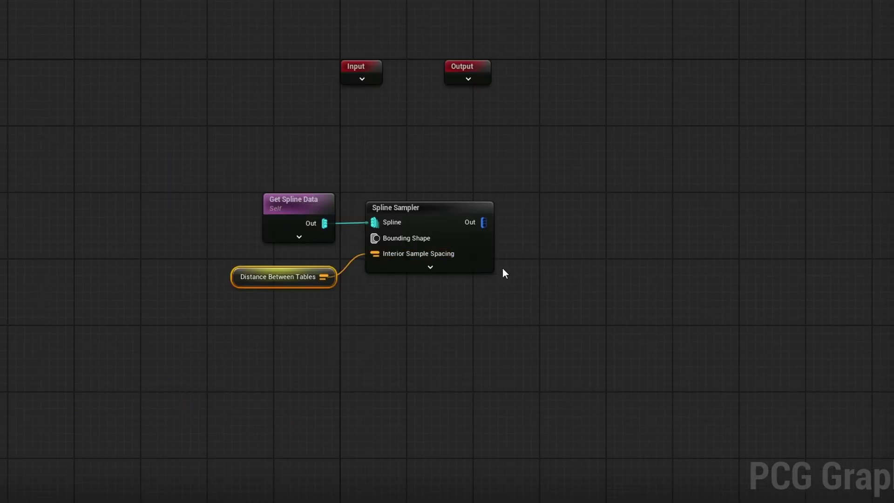
Add a Static Mesh Spawner node to the graph and park it, disconnected, above the Spline Sampler chain
{"action": "right_click_drag", "start_coordinate": [502, 268], "coordinate": [451, 262]}
{"action": "left_click_drag", "start_coordinate": [433, 216], "coordinate": [540, 209]}
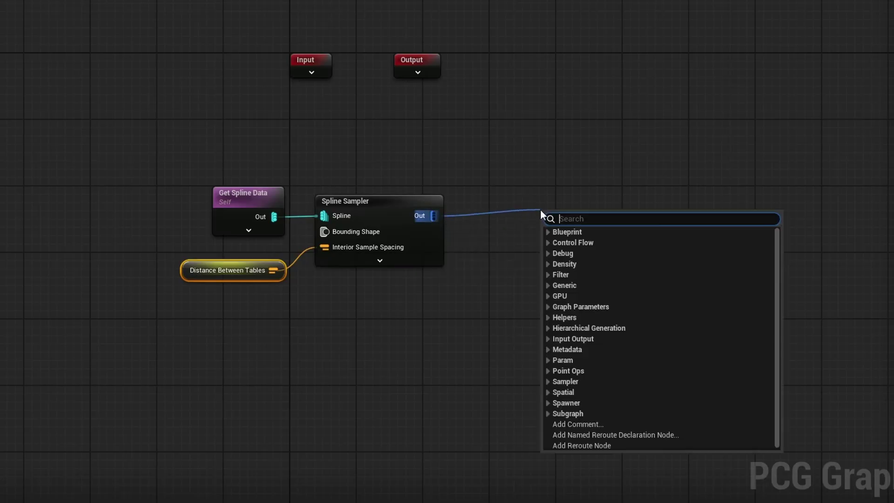
{"action": "type", "text": "st"}
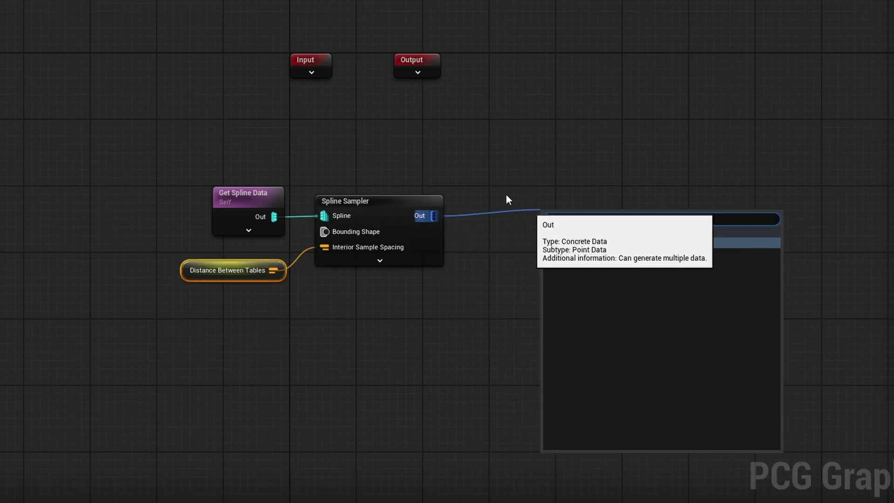
{"action": "key", "text": "Return"}
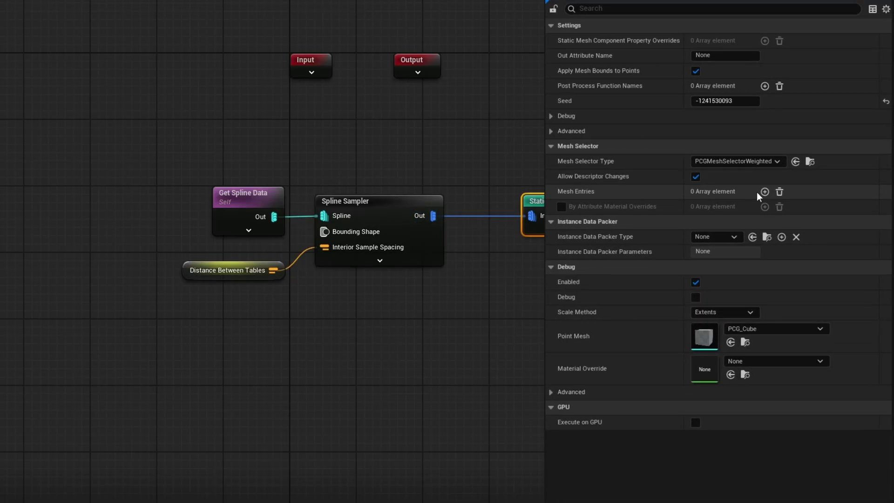
{"action": "left_click", "coordinate": [764, 192]}
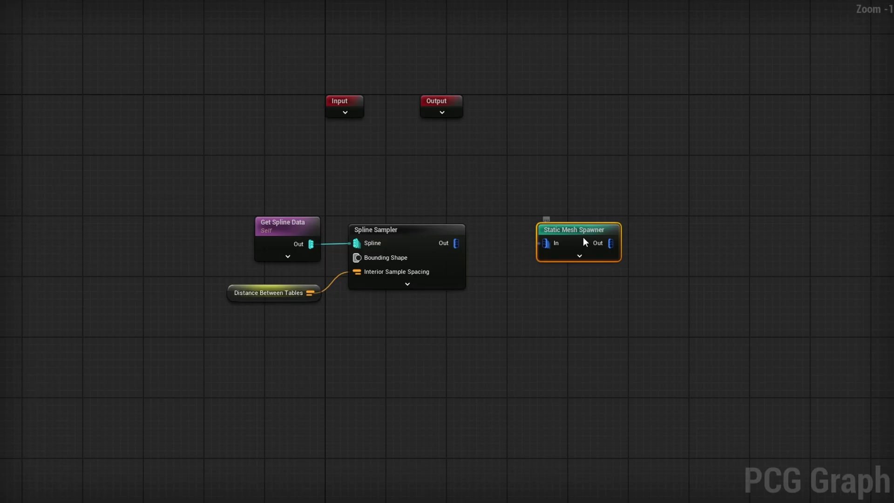
{"action": "left_click_drag", "start_coordinate": [583, 236], "coordinate": [552, 166]}
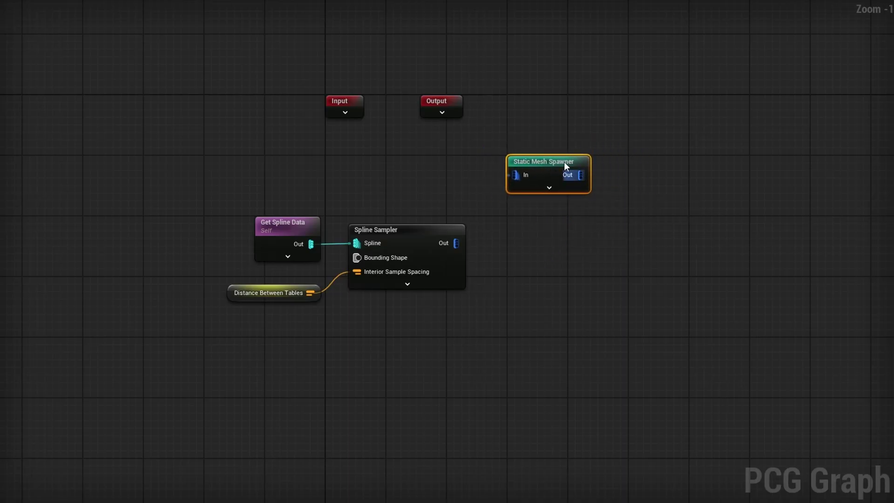
Add a second graph parameter and make it an array of Static Mesh object references
{"action": "left_click", "coordinate": [550, 205]}
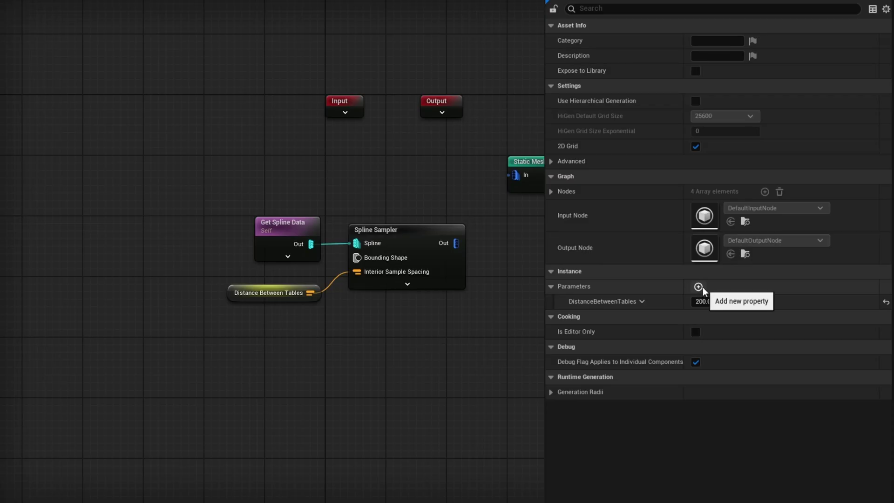
{"action": "left_click", "coordinate": [698, 287]}
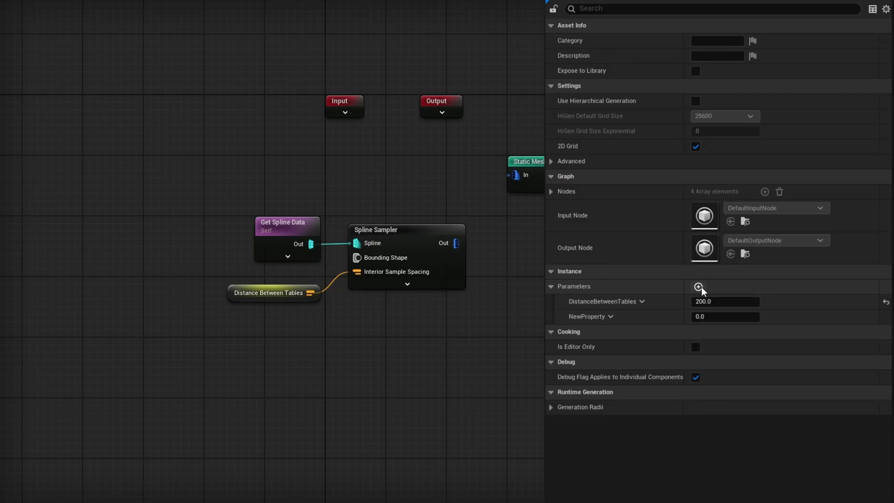
{"action": "left_click", "coordinate": [610, 316]}
{"action": "left_click", "coordinate": [621, 336]}
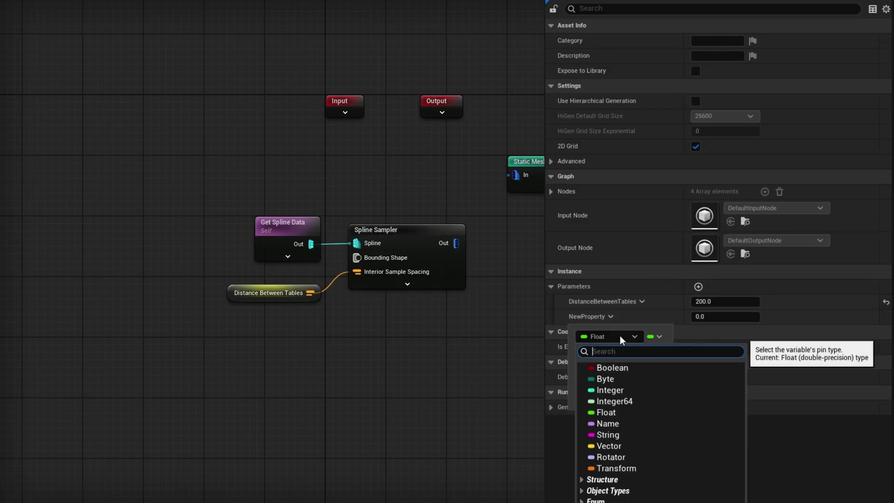
{"action": "type", "text": "static mesh"}
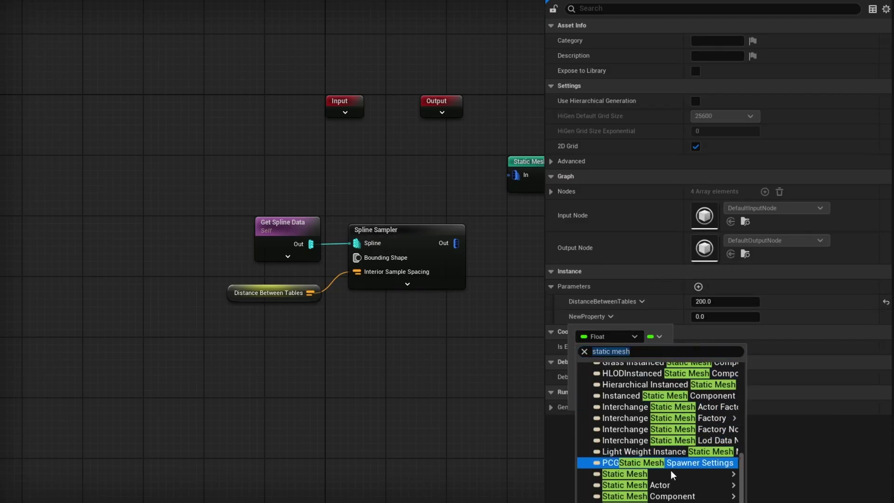
{"action": "mouse_move", "coordinate": [708, 476]}
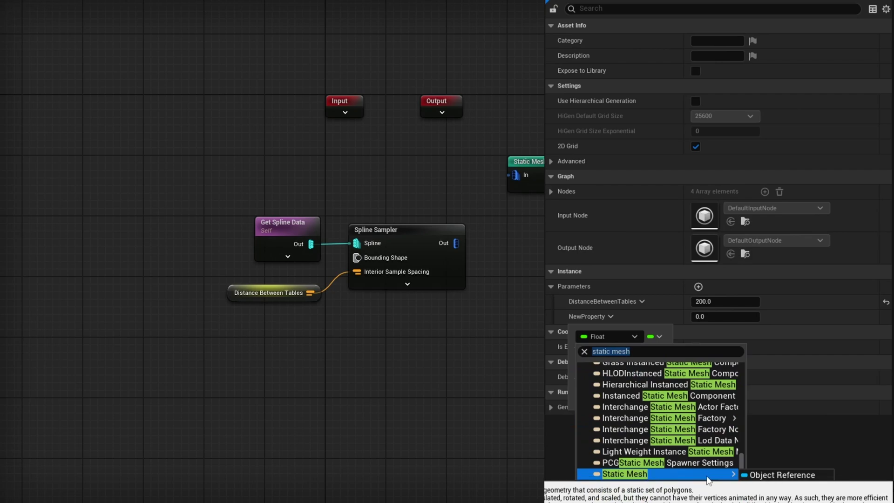
{"action": "left_click", "coordinate": [758, 476]}
{"action": "left_click", "coordinate": [611, 324]}
{"action": "left_click", "coordinate": [658, 346]}
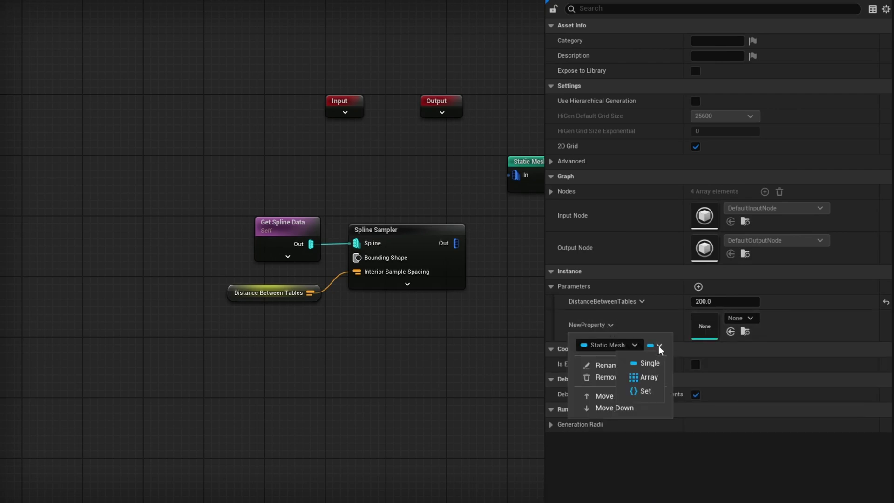
{"action": "left_click", "coordinate": [647, 377]}
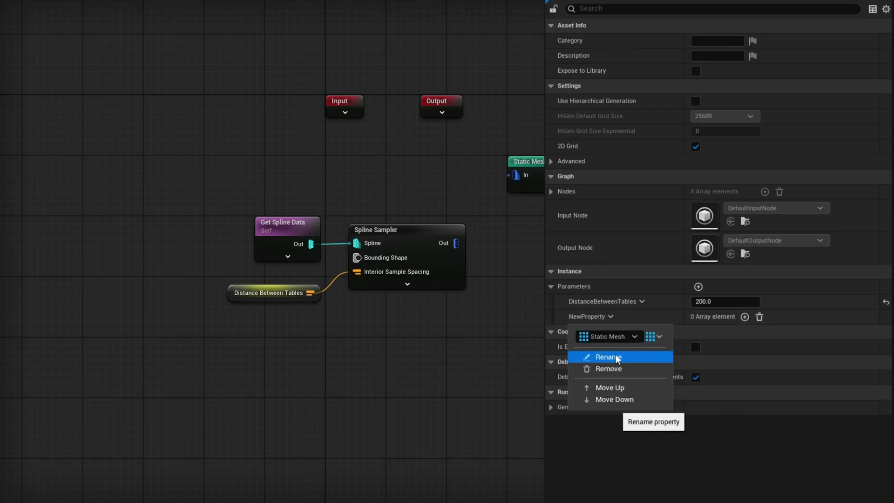
Rename the static mesh array parameter to Mesh and add three elements to it
{"action": "left_click", "coordinate": [617, 358]}
{"action": "type", "text": "Mesh"}
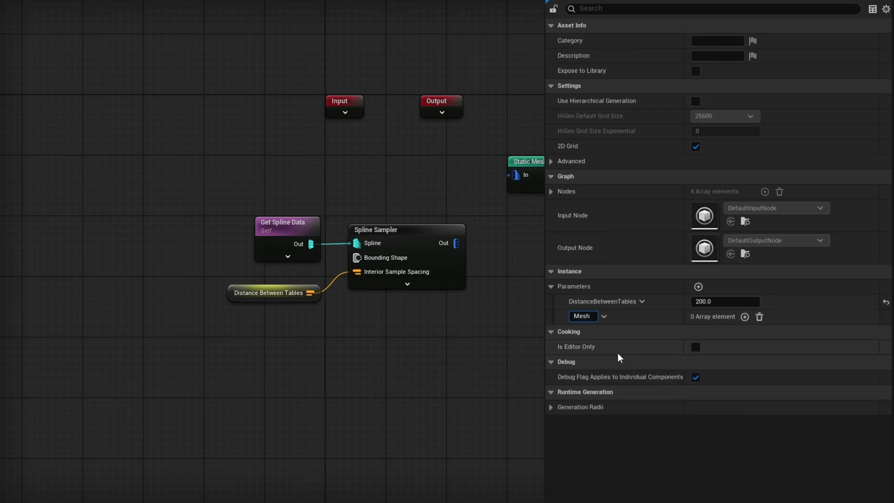
{"action": "left_click", "coordinate": [745, 316]}
{"action": "left_click", "coordinate": [745, 316]}
{"action": "left_click", "coordinate": [748, 317]}
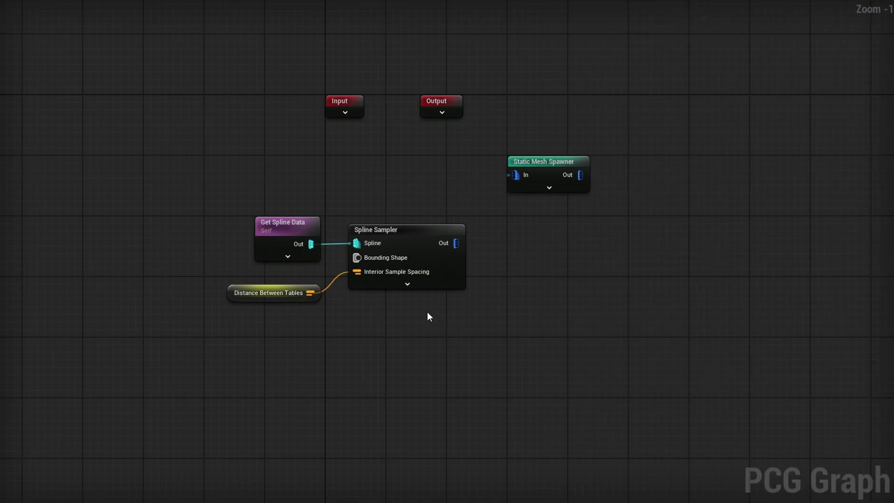
Add a Match And Set Attributes node after the Spline Sampler and feed a new Get Mesh node into its Match Data
{"action": "right_click", "coordinate": [425, 309]}
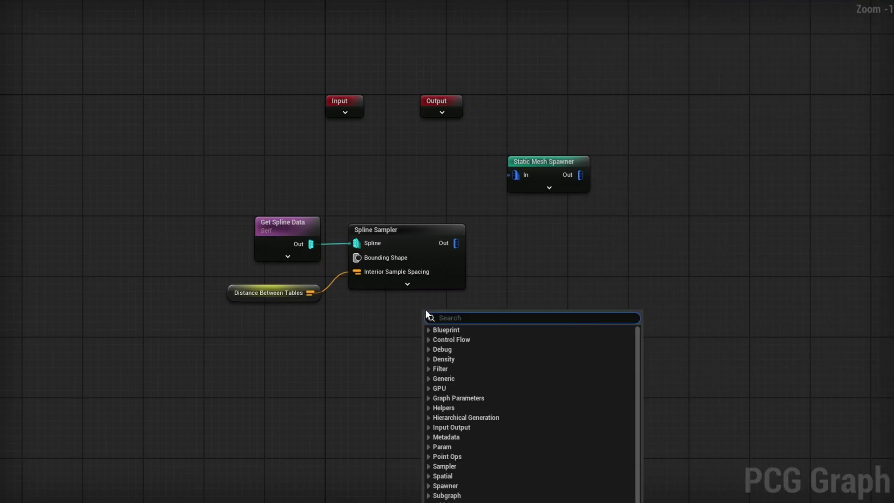
{"action": "type", "text": "get mesh"}
{"action": "key", "text": "Return"}
{"action": "left_click_drag", "start_coordinate": [456, 243], "coordinate": [543, 244]}
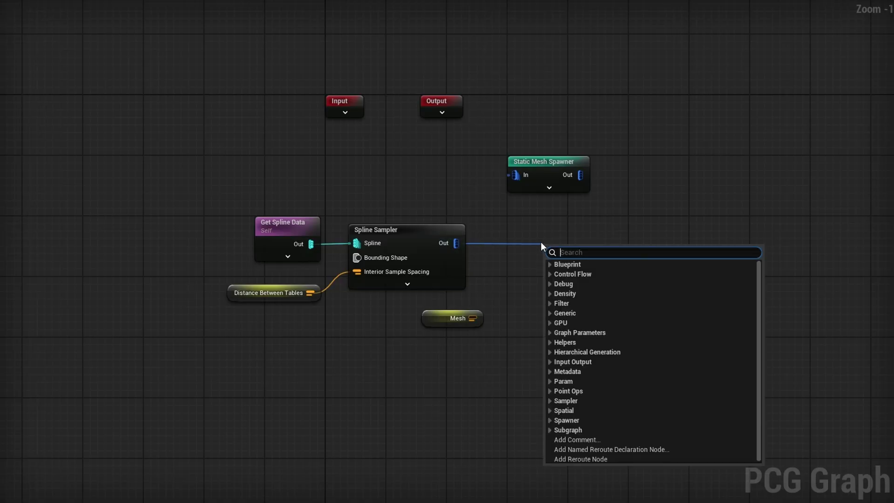
{"action": "type", "text": "match an"}
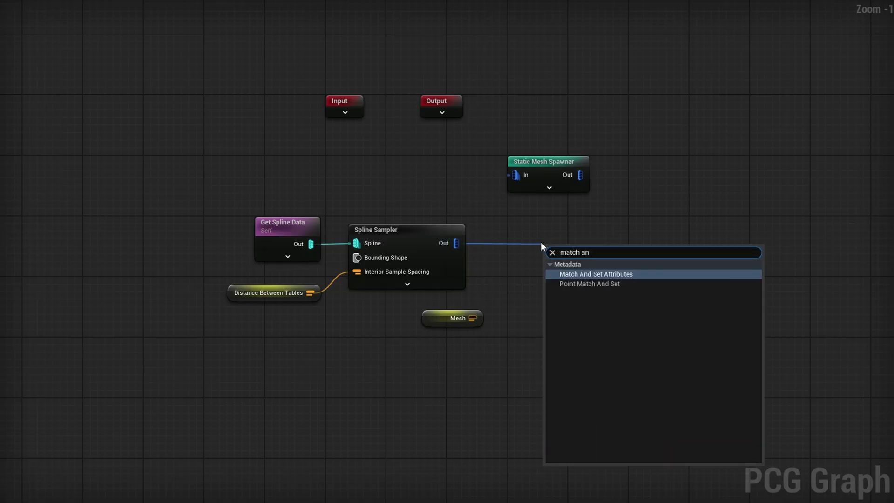
{"action": "key", "text": "Return"}
{"action": "left_click_drag", "start_coordinate": [577, 246], "coordinate": [561, 232]}
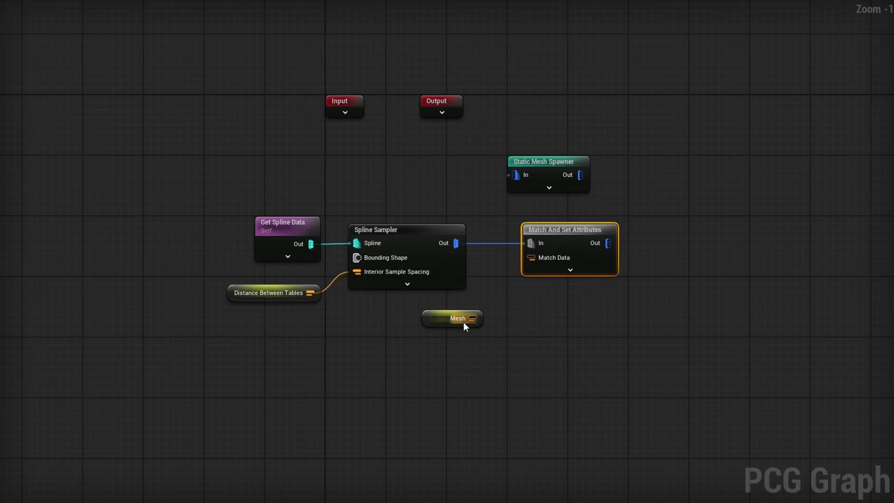
{"action": "left_click_drag", "start_coordinate": [472, 318], "coordinate": [525, 241]}
{"action": "left_click_drag", "start_coordinate": [437, 321], "coordinate": [432, 318]}
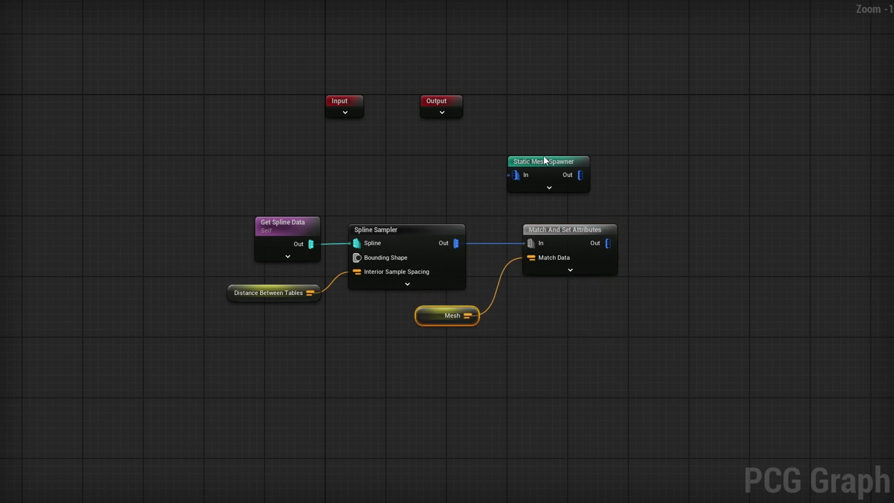
Place the Static Mesh Spawner after Match And Set Attributes and set its Mesh Selector Type to PCGMeshSelectorByAttribute
{"action": "left_click_drag", "start_coordinate": [545, 160], "coordinate": [678, 224]}
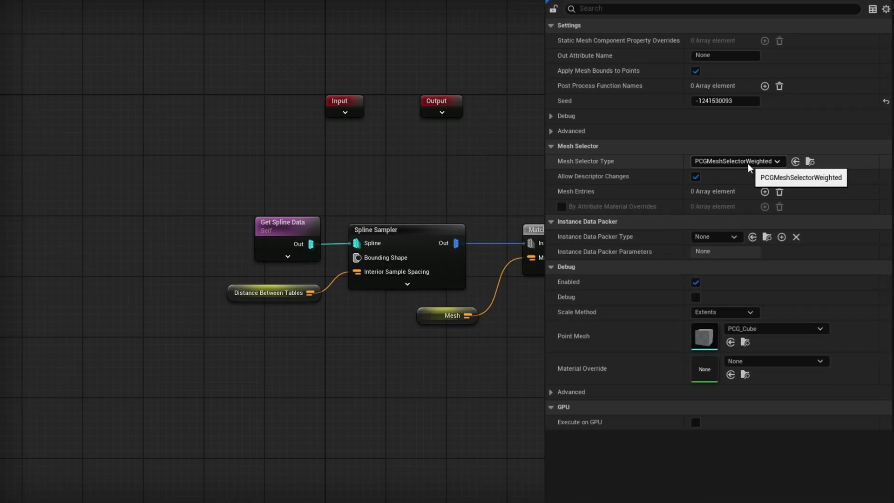
{"action": "left_click", "coordinate": [748, 163]}
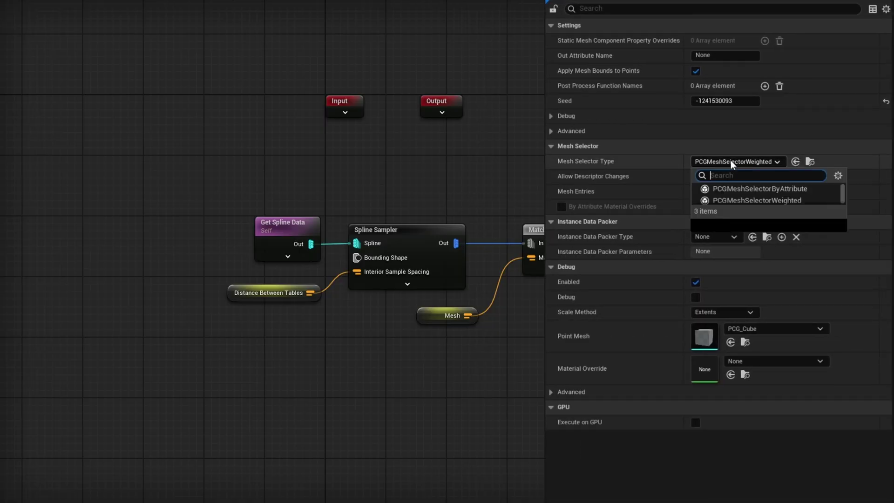
{"action": "left_click", "coordinate": [772, 190]}
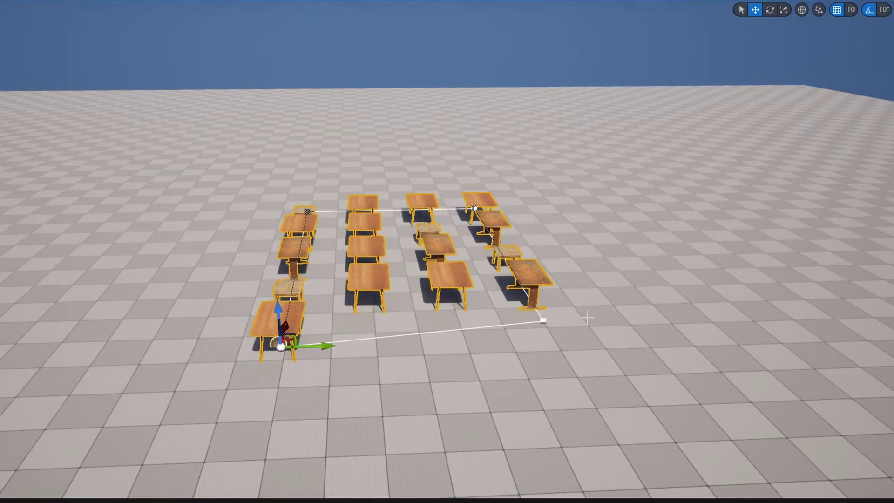
Move the near and far corner points on one side of the spline outward to enlarge the table area
{"action": "right_click_drag", "start_coordinate": [588, 318], "coordinate": [525, 373]}
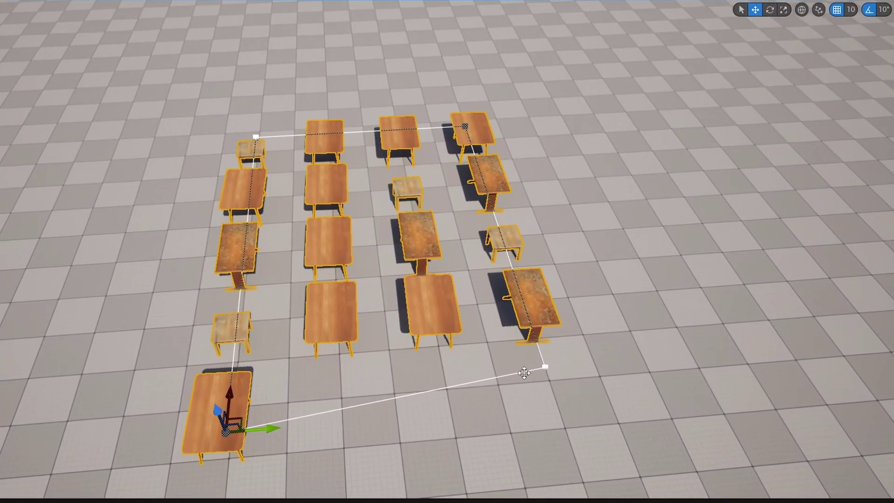
{"action": "left_click", "coordinate": [545, 366]}
{"action": "left_click_drag", "start_coordinate": [546, 366], "coordinate": [559, 409]}
{"action": "left_click_drag", "start_coordinate": [623, 401], "coordinate": [828, 378]}
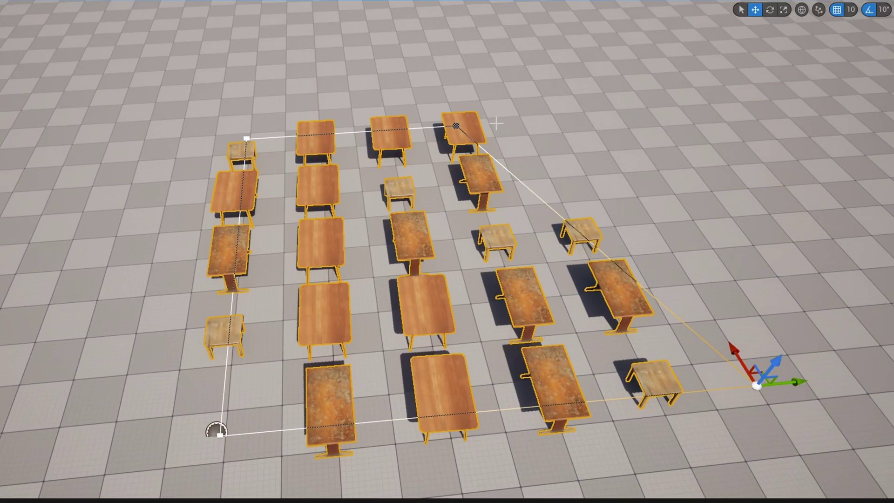
{"action": "left_click", "coordinate": [456, 124]}
{"action": "left_click_drag", "start_coordinate": [456, 125], "coordinate": [636, 114]}
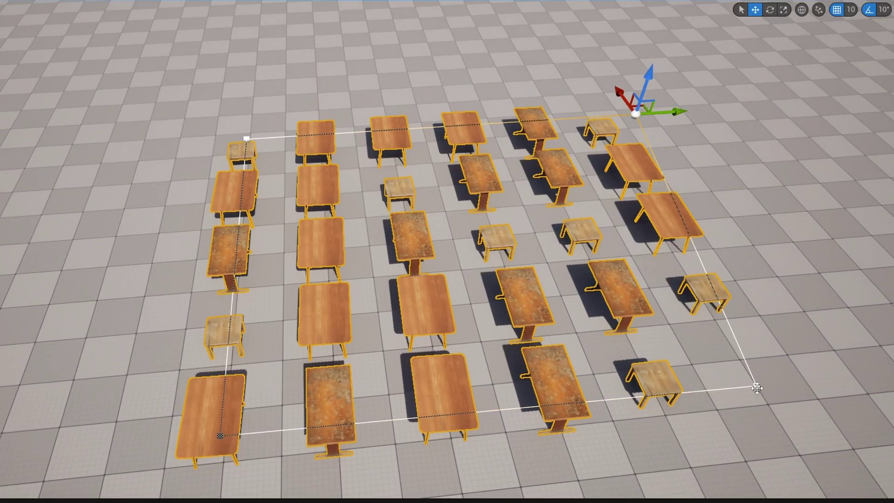
Move the spline's near corner point outward so the front row of tables extends further
{"action": "left_click", "coordinate": [755, 386]}
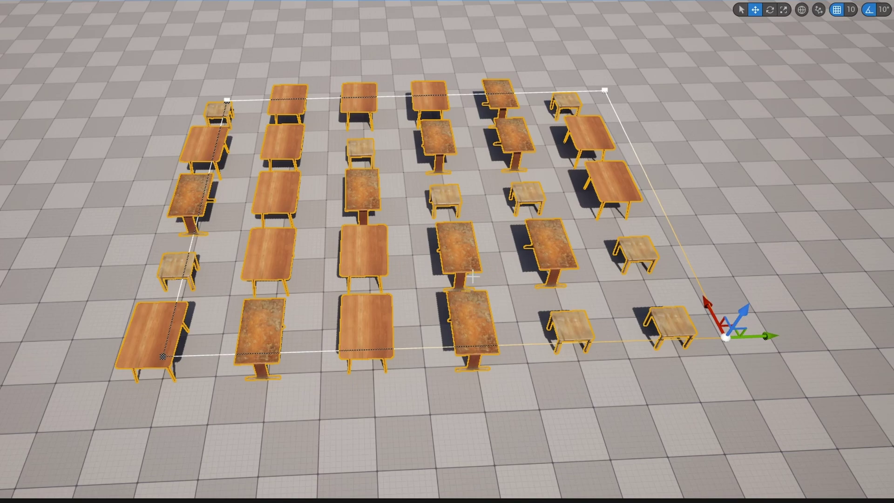
{"action": "middle_click_drag", "start_coordinate": [520, 323], "coordinate": [538, 370]}
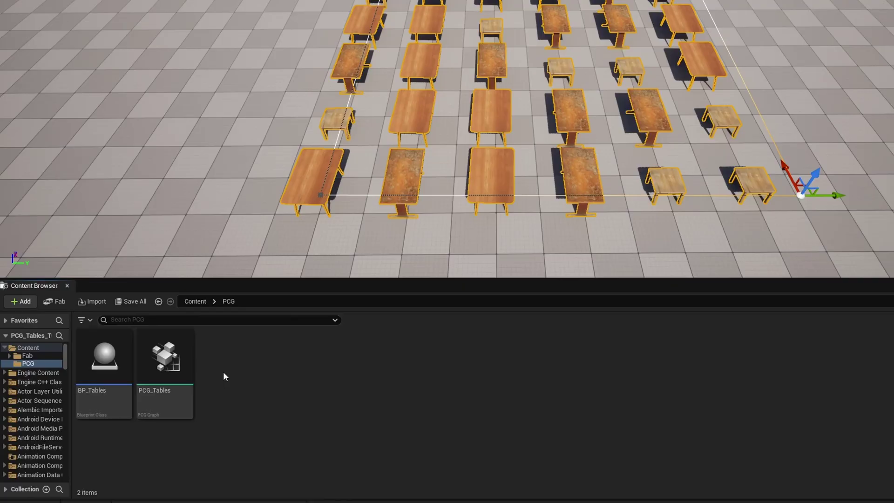
Create a PCG Graph in the PCG folder and name it PCGLoop_IncrementalRotation
{"action": "right_click", "coordinate": [223, 371]}
{"action": "mouse_move", "coordinate": [306, 308]}
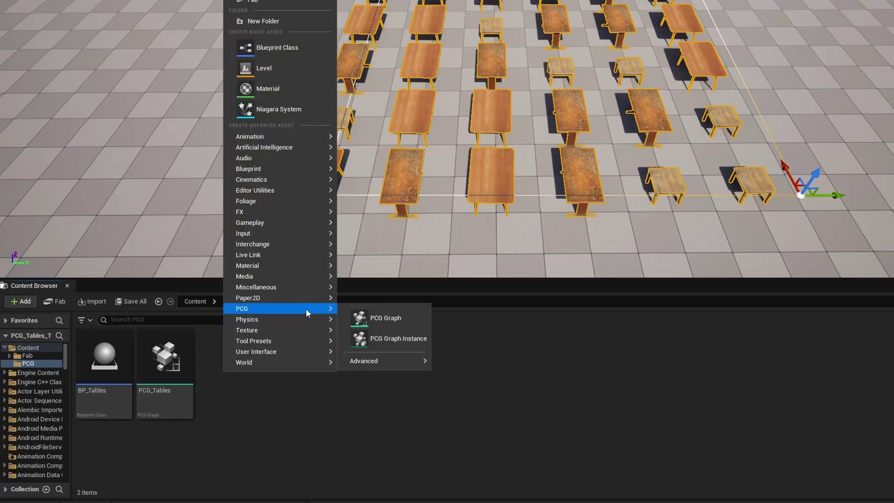
{"action": "left_click", "coordinate": [375, 317]}
{"action": "type", "text": "PCG_"}
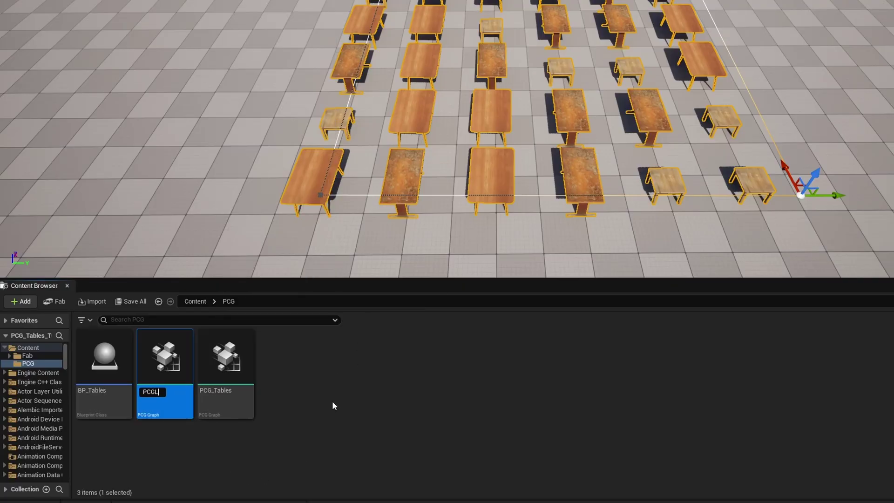
{"action": "type", "text": "IncrementalRotatio"}
{"action": "key", "text": "Return"}
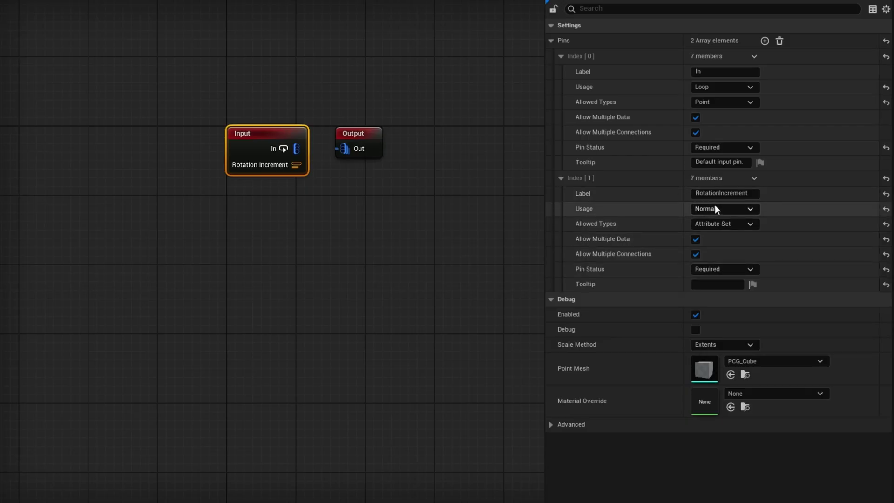
Move the Output node well away from Input and feed Rotation Increment into a named reroute called RotationIncrement
{"action": "left_click", "coordinate": [356, 149]}
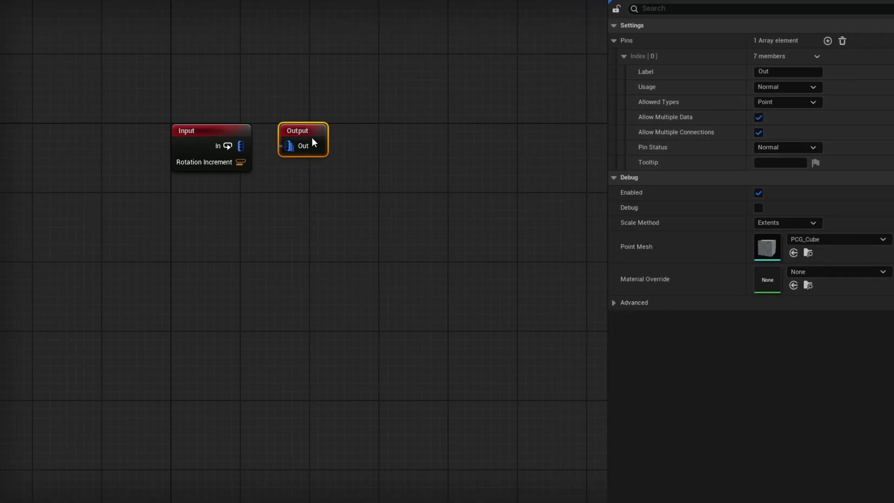
{"action": "left_click_drag", "start_coordinate": [361, 140], "coordinate": [678, 138]}
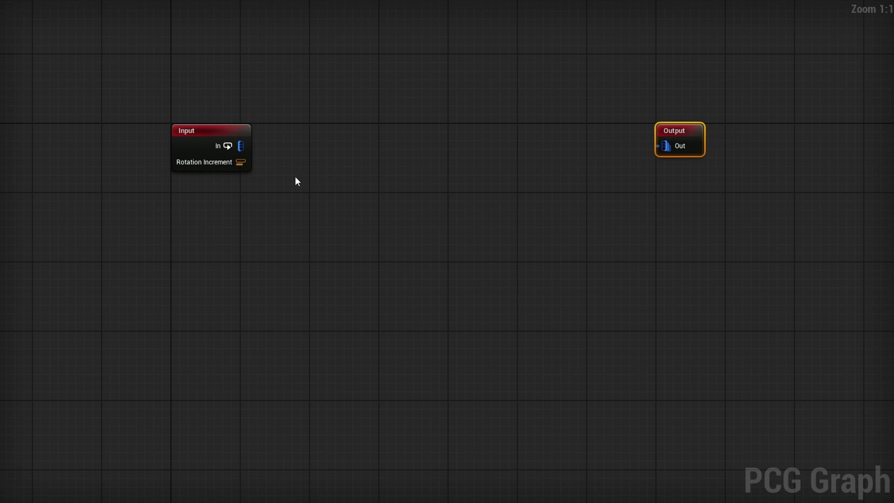
{"action": "left_click_drag", "start_coordinate": [240, 162], "coordinate": [161, 193]}
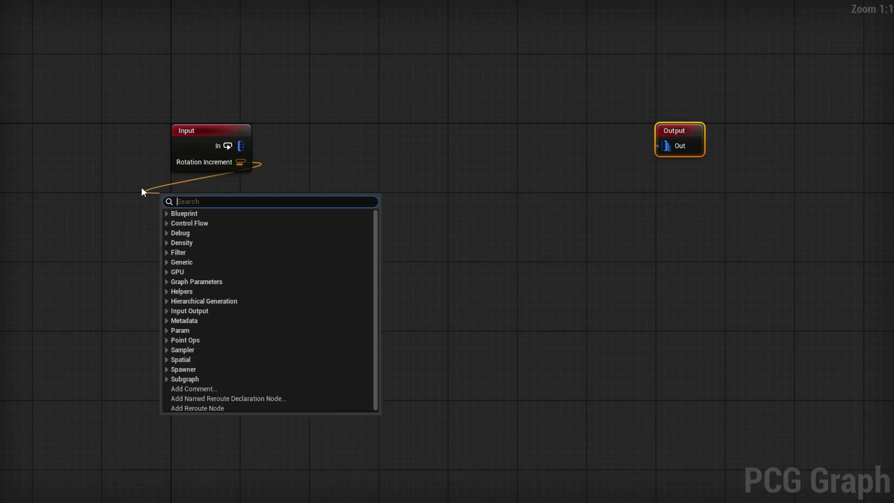
{"action": "type", "text": "name"}
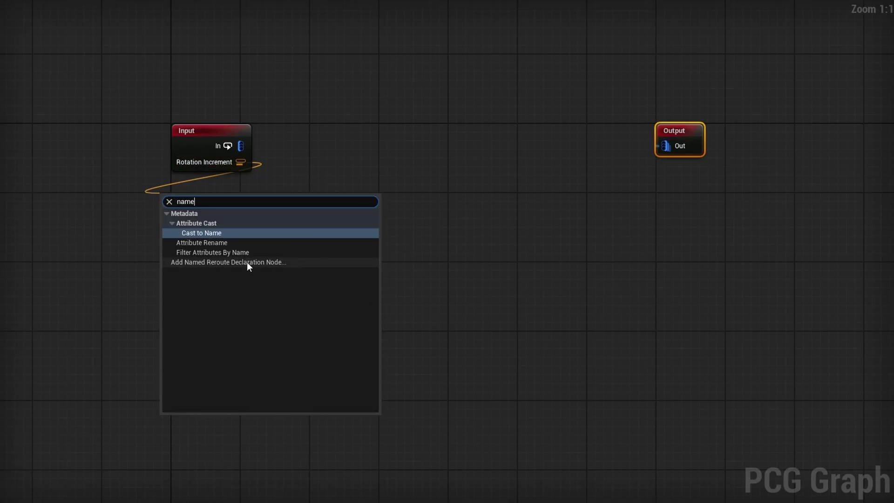
{"action": "left_click", "coordinate": [241, 262]}
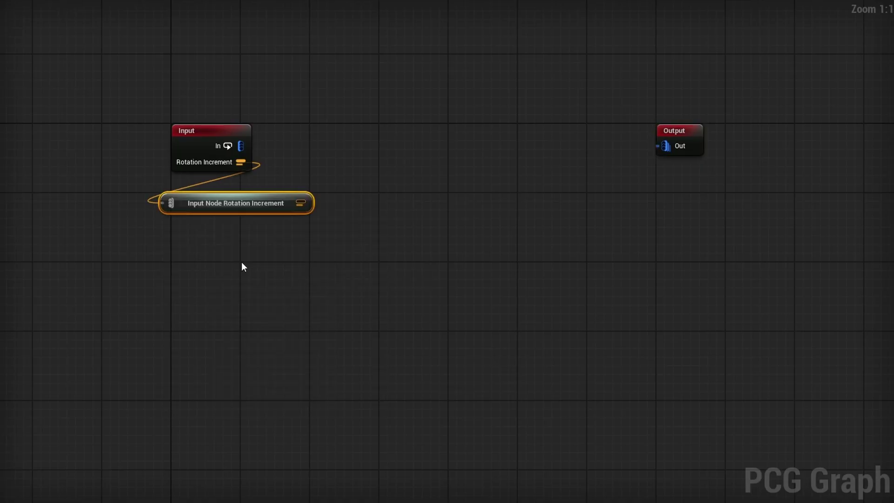
{"action": "double_click", "coordinate": [220, 206]}
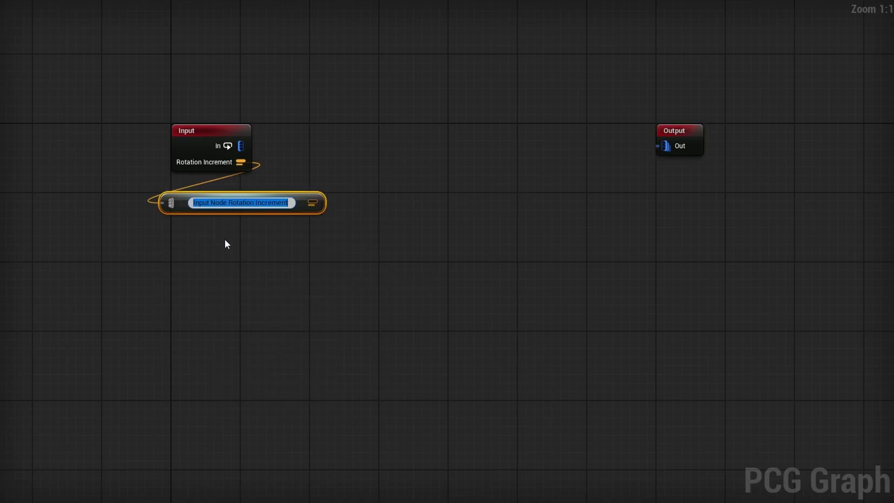
{"action": "type", "text": "RotationIncremen"}
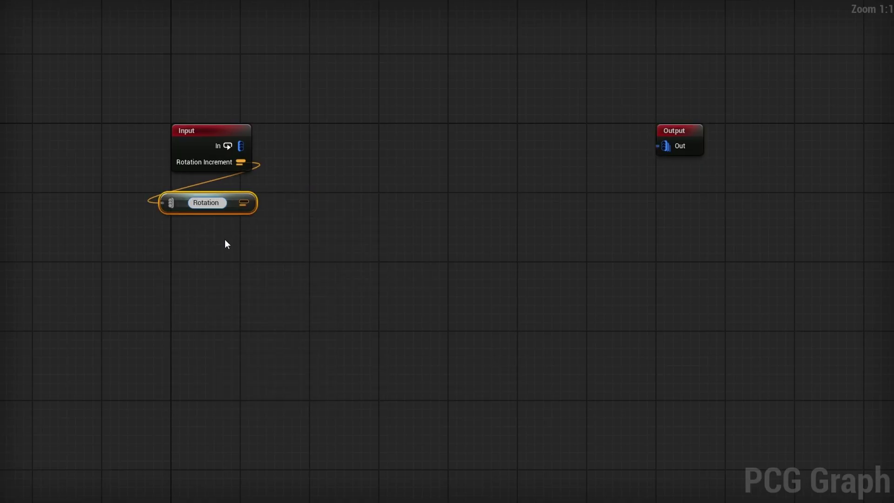
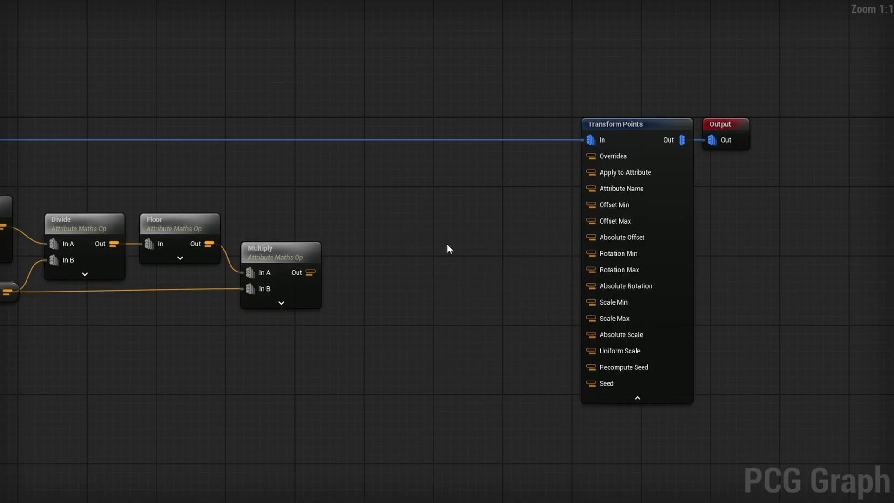
Add a Make Rotator Attribute node fed by Multiply through Yaw and connect it to Transform Points' Rotation Min and Rotation Max
{"action": "left_click_drag", "start_coordinate": [310, 272], "coordinate": [403, 261]}
{"action": "left_click_drag", "start_coordinate": [470, 226], "coordinate": [590, 270]}
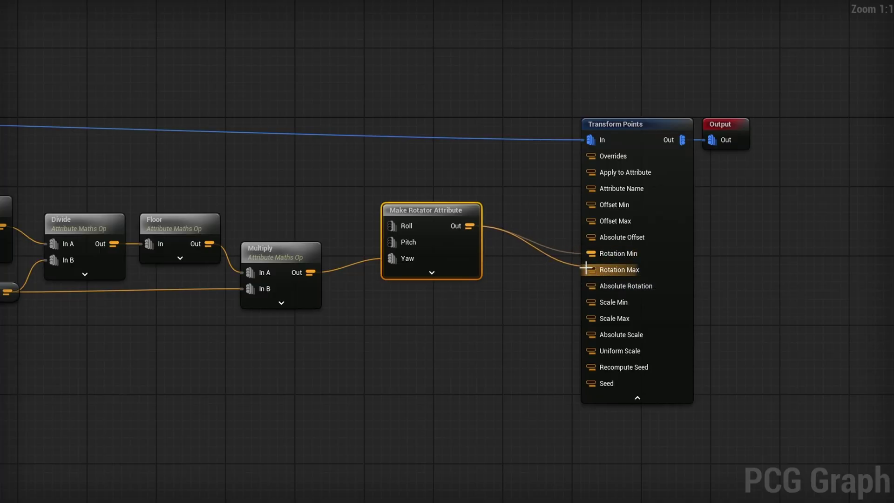
{"action": "left_click_drag", "start_coordinate": [457, 248], "coordinate": [500, 258]}
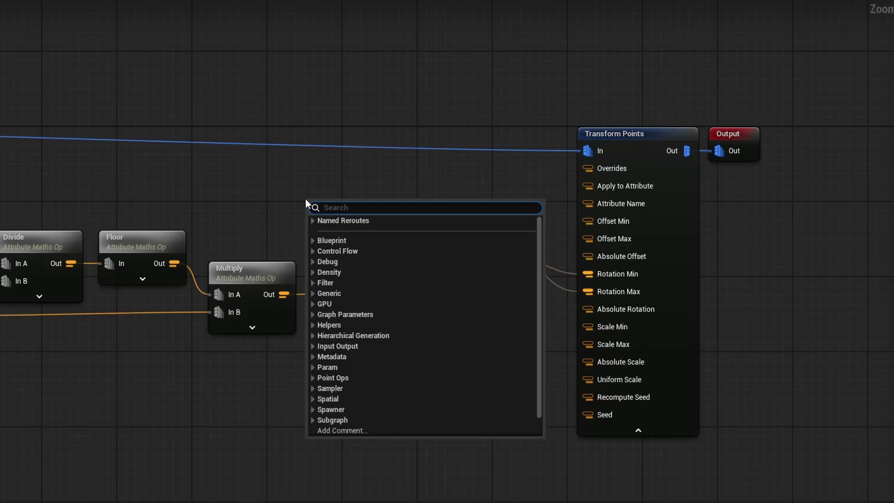
Add a Create Attribute node and connect its output to Roll and Pitch of Make Rotator Attribute
{"action": "type", "text": "create"}
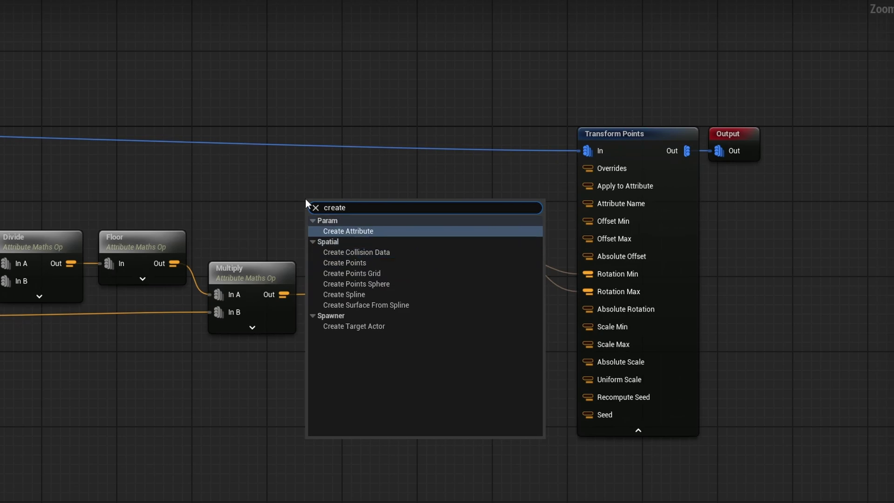
{"action": "key", "text": "Return"}
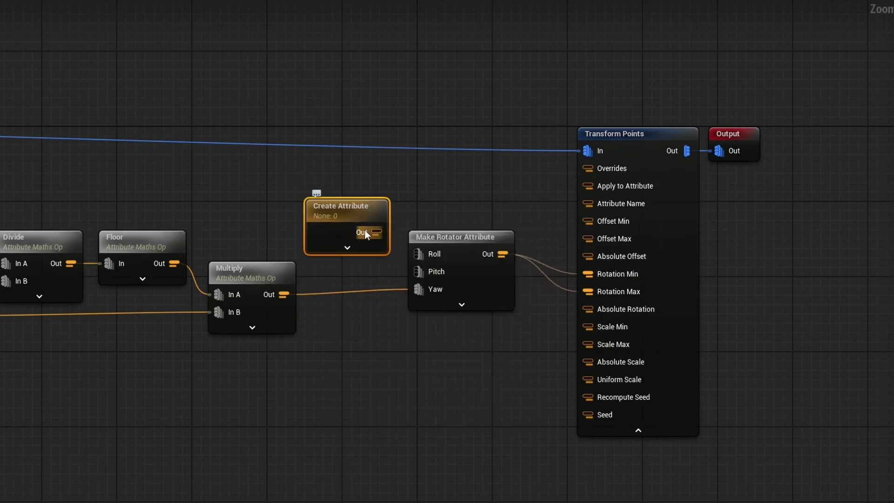
{"action": "left_click_drag", "start_coordinate": [375, 232], "coordinate": [428, 271]}
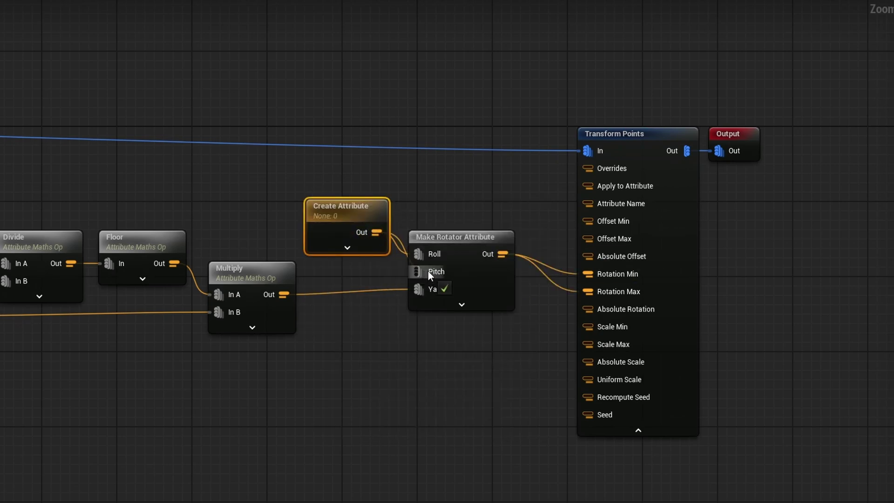
{"action": "left_click_drag", "start_coordinate": [368, 215], "coordinate": [367, 227]}
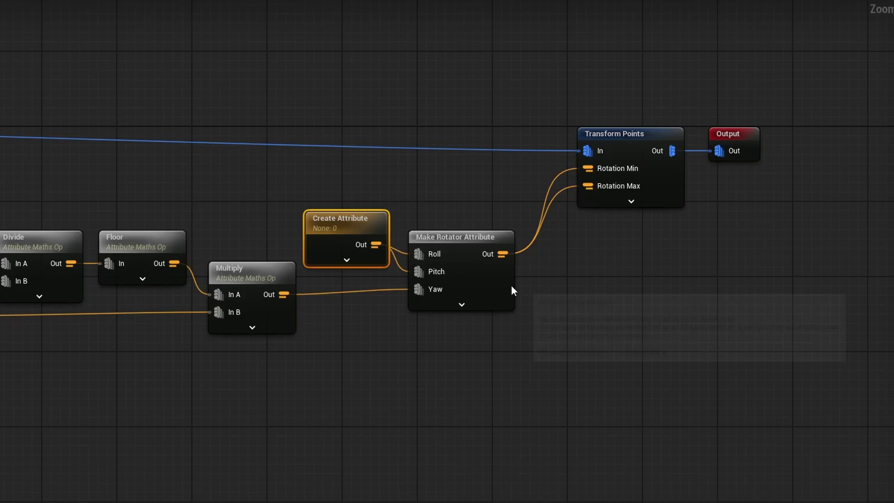
{"action": "scroll", "coordinate": [512, 293], "scroll_direction": "down", "scroll_amount": 3}
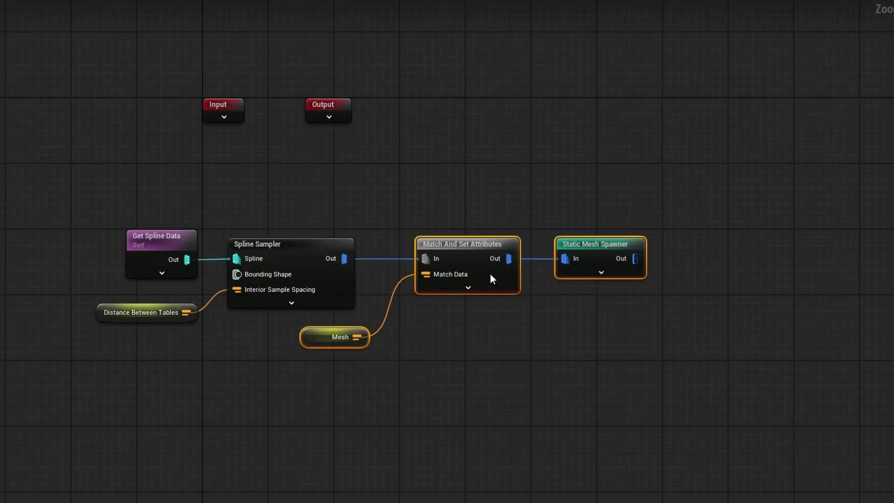
In the tables graph, move the Match And Set Attributes, Mesh and spawner nodes aside and connect Spline Sampler to a new Attribute Noise node instead
{"action": "left_click_drag", "start_coordinate": [491, 279], "coordinate": [821, 278]}
{"action": "left_click_drag", "start_coordinate": [752, 258], "coordinate": [399, 255], "text": "ctrl"}
{"action": "type", "text": "swa"}
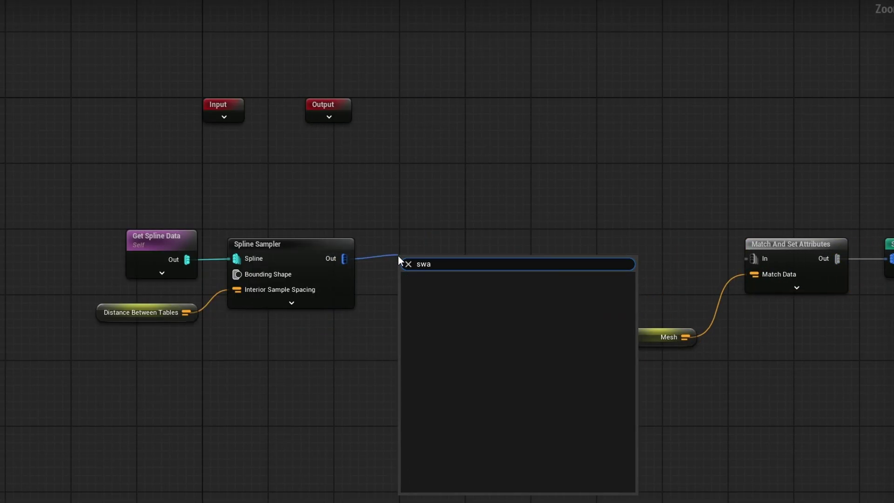
{"action": "key", "text": "BackSpace"}
{"action": "key", "text": "BackSpace"}
{"action": "key", "text": "BackSpace"}
{"action": "type", "text": "density noi"}
{"action": "key", "text": "Return"}
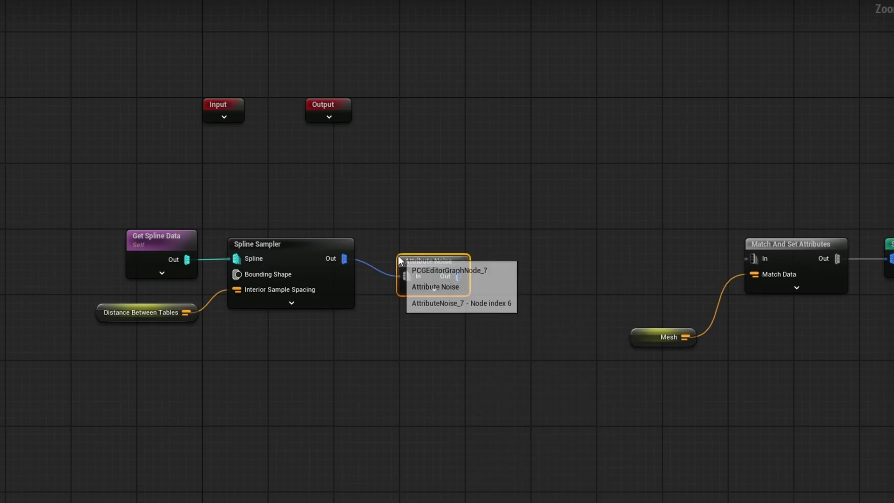
Add an Attribute Partition node after Attribute Noise and set its partition attribute selector to Index
{"action": "left_click_drag", "start_coordinate": [440, 260], "coordinate": [503, 258]}
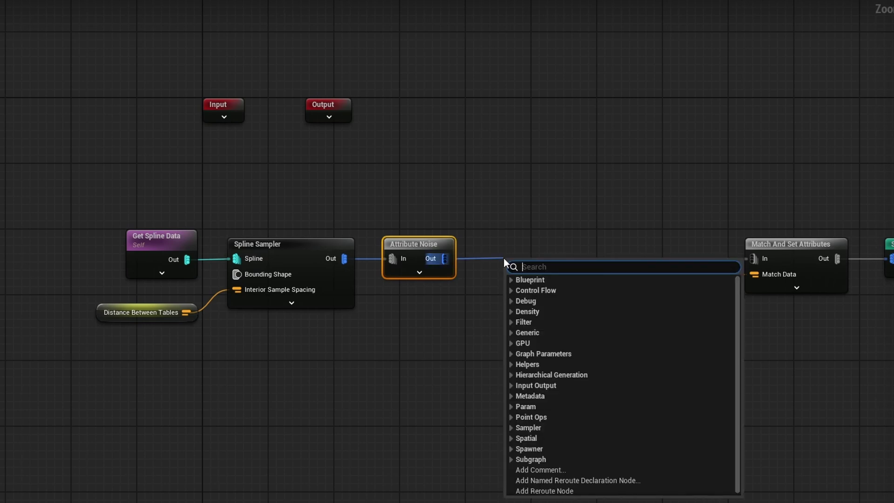
{"action": "type", "text": "attribute partition"}
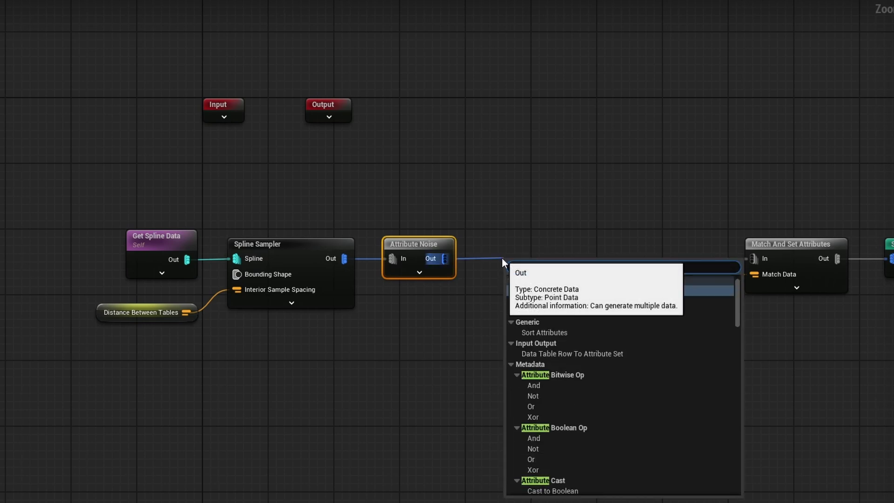
{"action": "key", "text": "Return"}
{"action": "left_click_drag", "start_coordinate": [542, 266], "coordinate": [519, 238]}
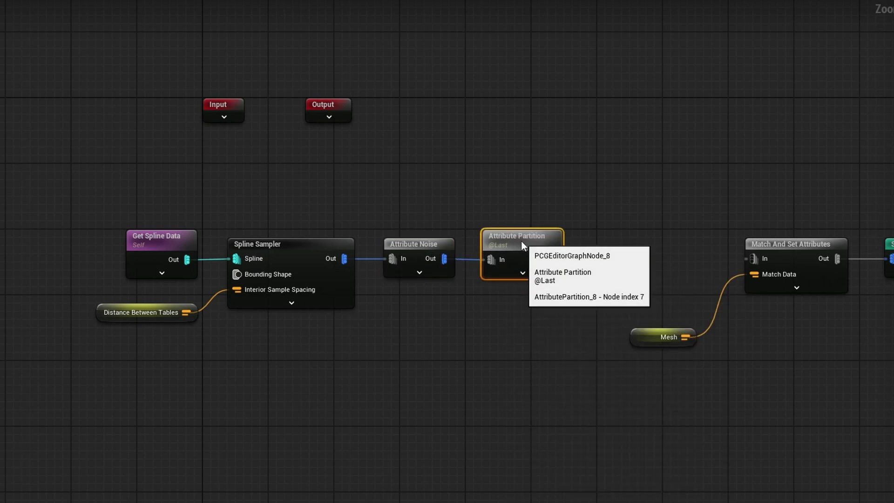
{"action": "left_click", "coordinate": [523, 271]}
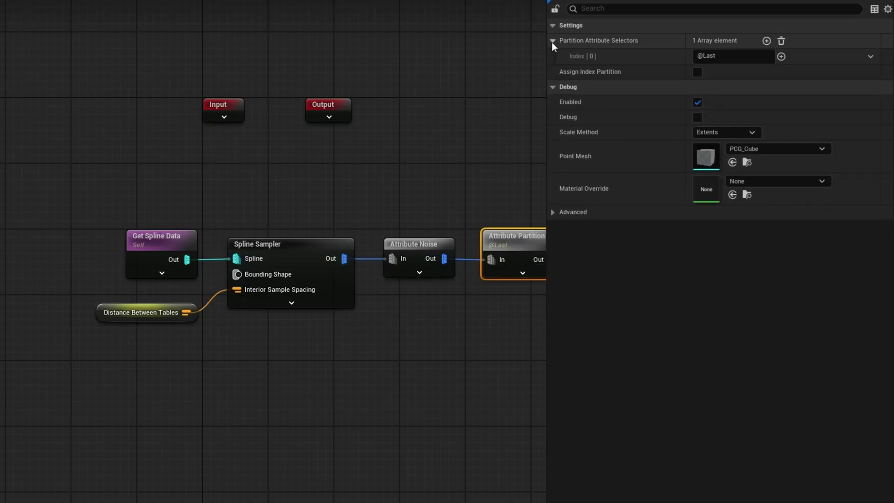
{"action": "left_click", "coordinate": [779, 57]}
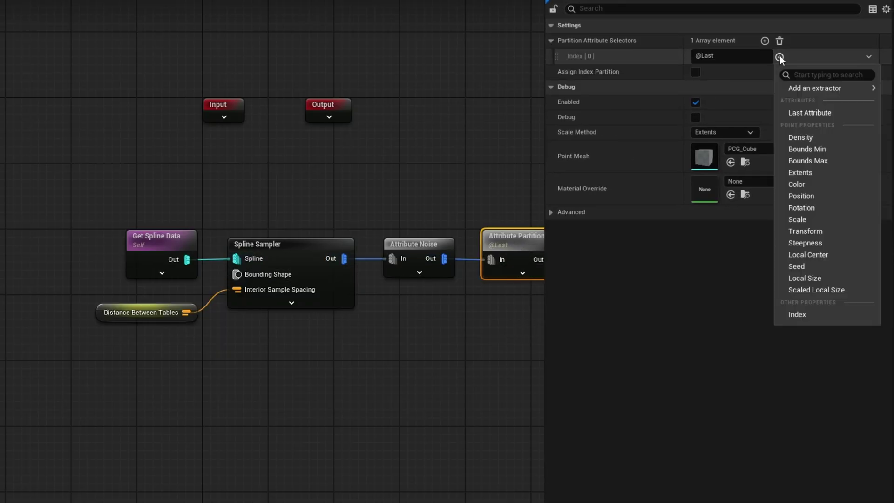
{"action": "left_click", "coordinate": [797, 315]}
Insert PCGLoop_IncrementalRotation as a Loop node and connect Attribute Partition's output to its In pin
{"action": "left_click_drag", "start_coordinate": [73, 470], "coordinate": [298, 84]}
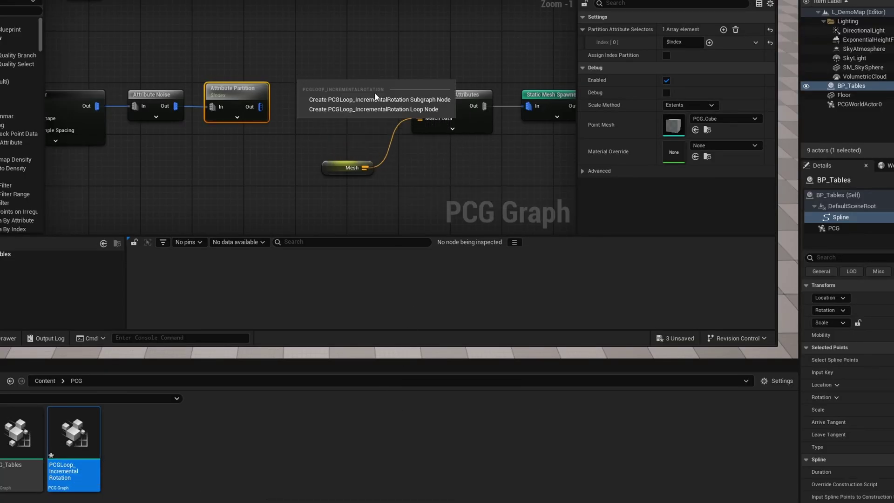
{"action": "left_click", "coordinate": [416, 110]}
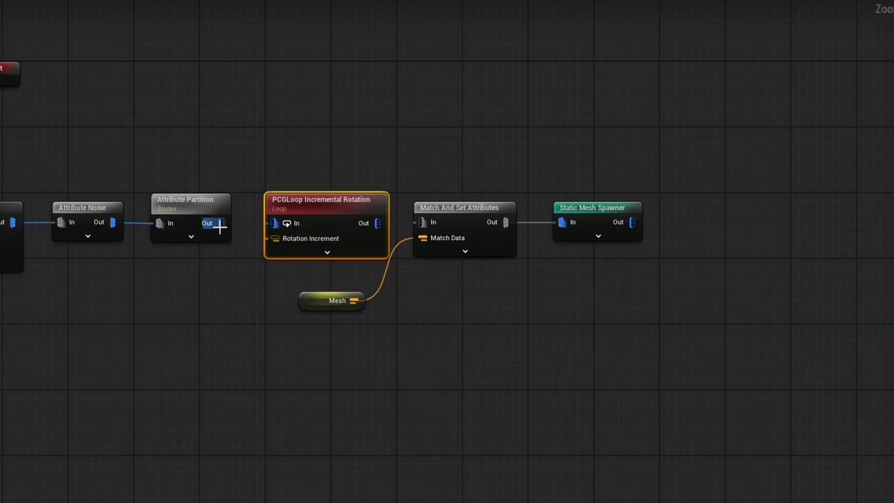
{"action": "left_click_drag", "start_coordinate": [220, 226], "coordinate": [281, 224]}
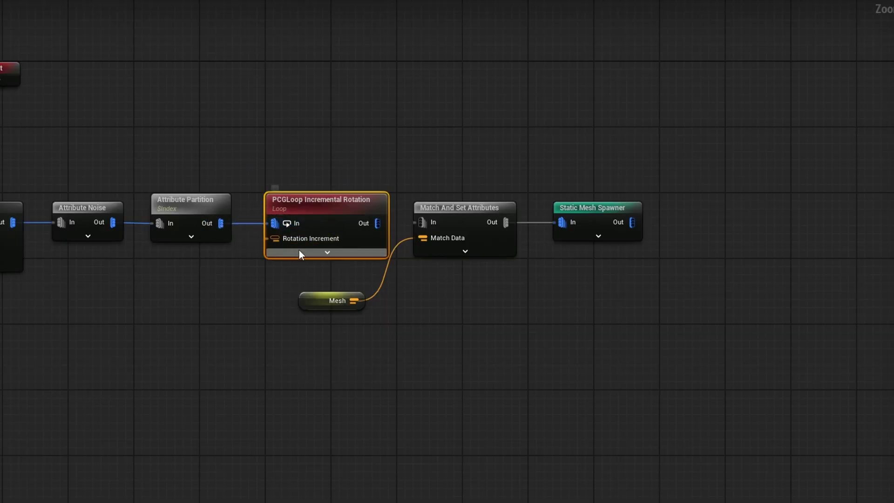
Add a graph parameter named RotationIncrement and set its value to 90
{"action": "mouse_move", "coordinate": [295, 242]}
{"action": "left_click", "coordinate": [169, 321]}
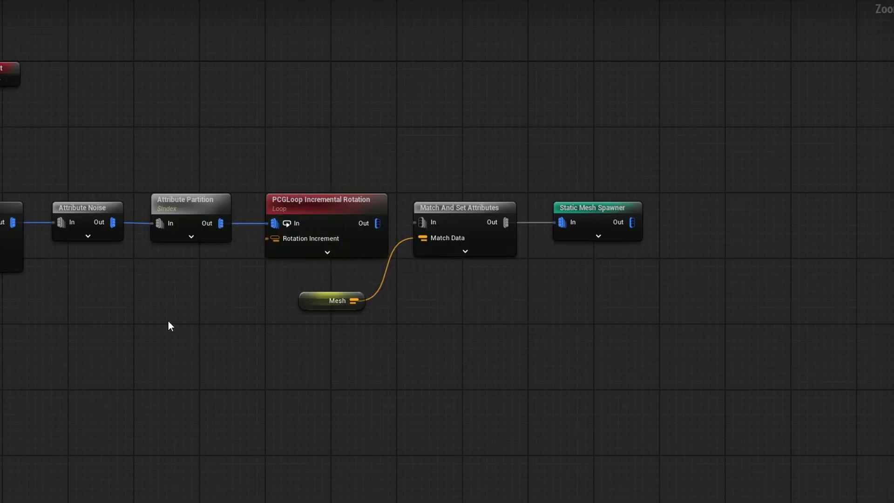
{"action": "left_click", "coordinate": [698, 286]}
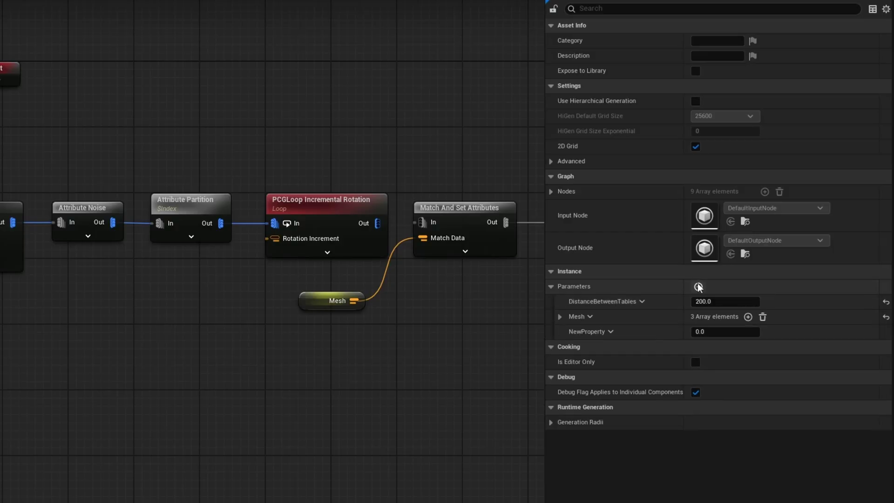
{"action": "left_click", "coordinate": [625, 332]}
{"action": "left_click", "coordinate": [612, 368]}
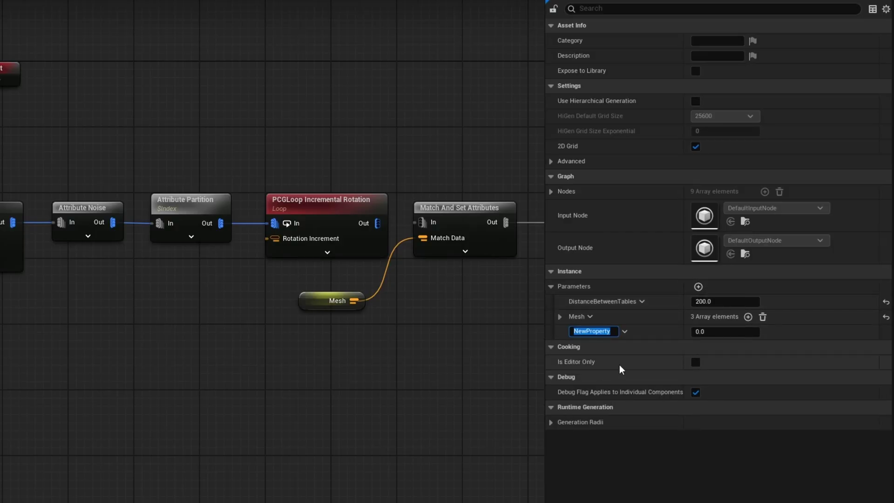
{"action": "type", "text": "RotationIncrement"}
{"action": "key", "text": "Tab"}
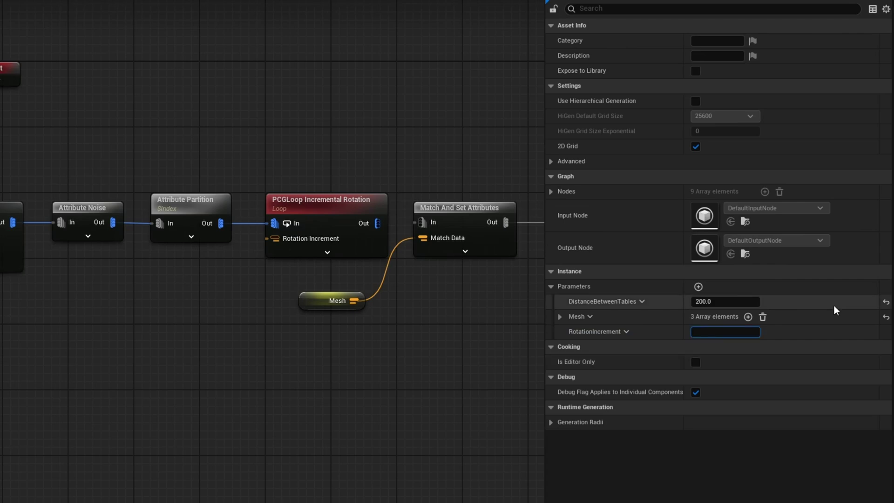
{"action": "type", "text": "90"}
{"action": "key", "text": "Return"}
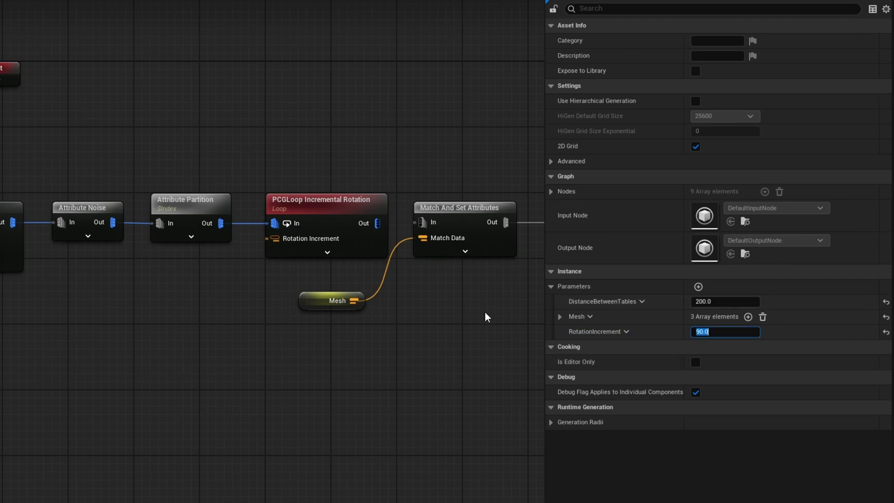
Add a Get RotationIncrement node feeding the loop's Rotation Increment pin, and connect the loop's output to Match And Set Attributes' In pin
{"action": "right_click", "coordinate": [135, 281]}
{"action": "type", "text": "get rot"}
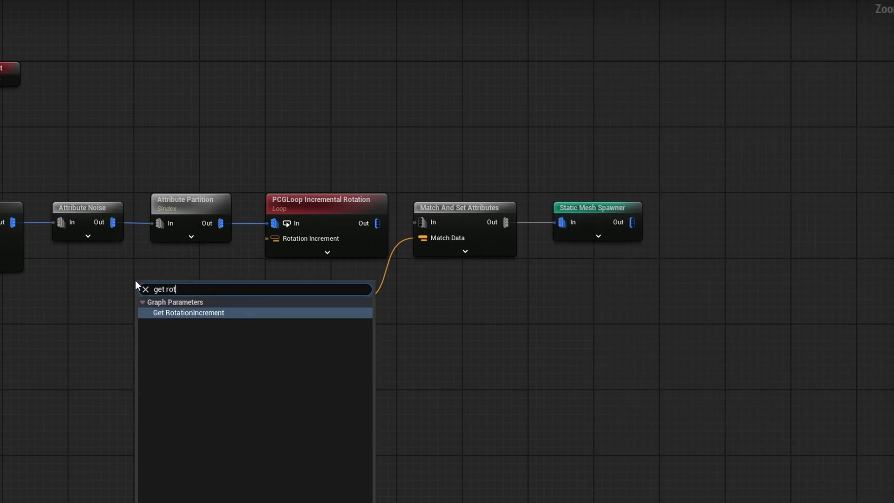
{"action": "key", "text": "Return"}
{"action": "left_click_drag", "start_coordinate": [208, 289], "coordinate": [283, 238]}
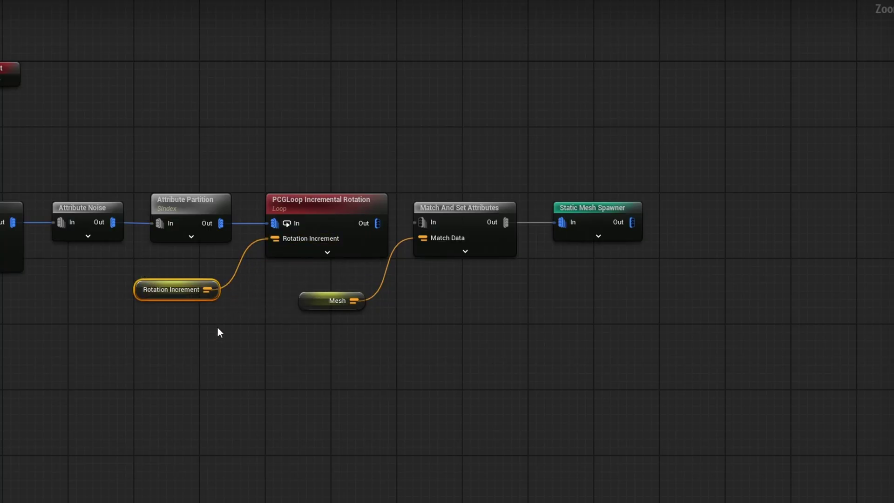
{"action": "left_click_drag", "start_coordinate": [178, 293], "coordinate": [201, 272]}
{"action": "left_click_drag", "start_coordinate": [377, 223], "coordinate": [423, 224]}
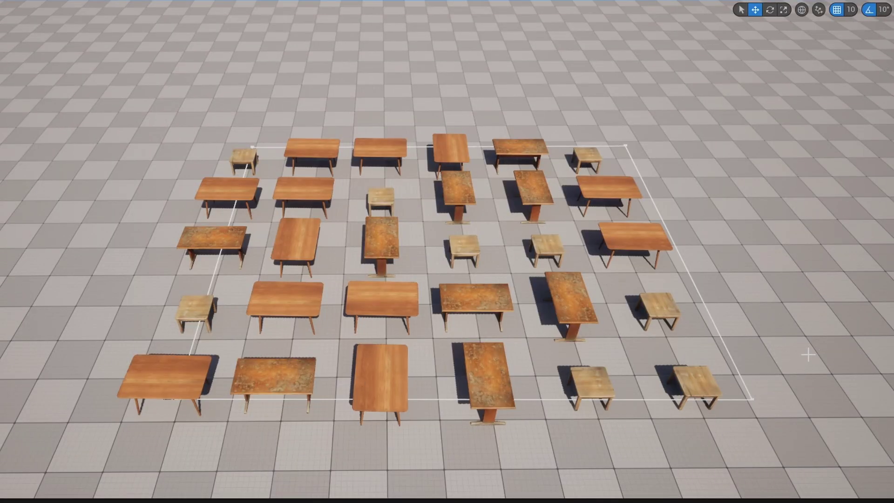
On the PCG component of BP_Tables, override Rotation Increment with 45 and vary the seed value
{"action": "left_click_drag", "start_coordinate": [808, 355], "coordinate": [542, 368], "text": "alt"}
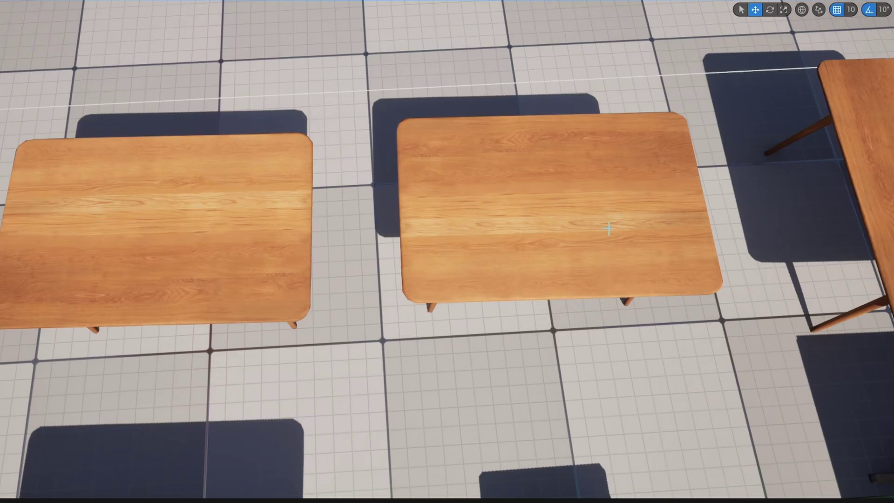
{"action": "scroll", "coordinate": [594, 250], "scroll_direction": "down", "scroll_amount": 10}
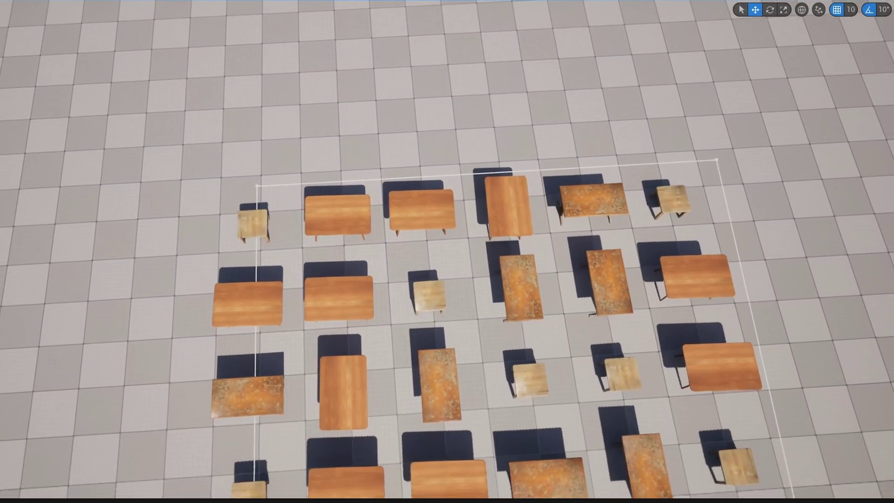
{"action": "scroll", "coordinate": [447, 252], "scroll_direction": "down", "scroll_amount": 3}
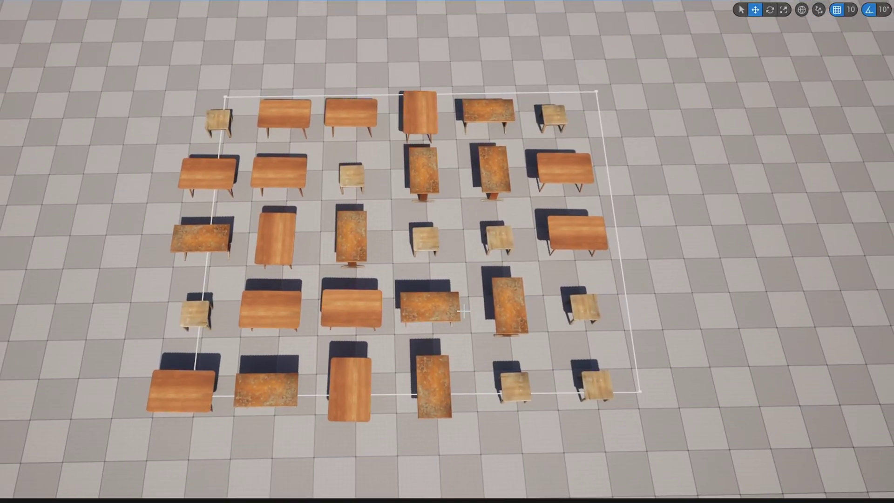
{"action": "left_click", "coordinate": [669, 110]}
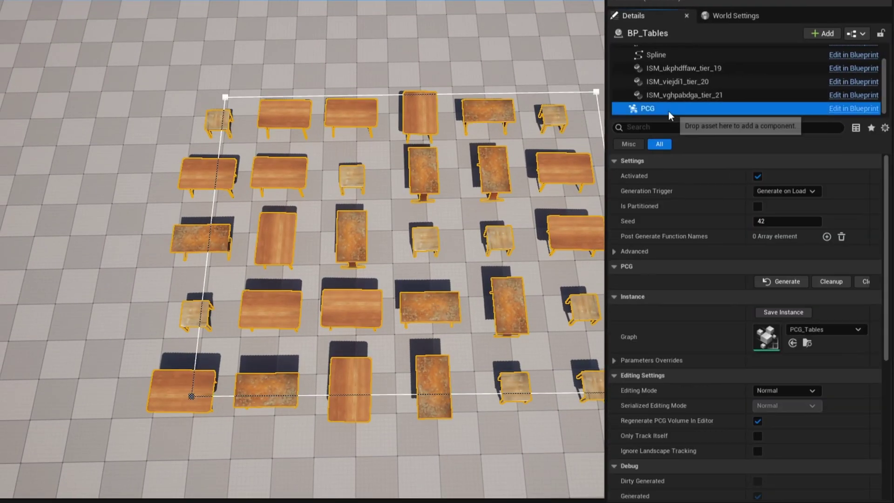
{"action": "left_click", "coordinate": [615, 361]}
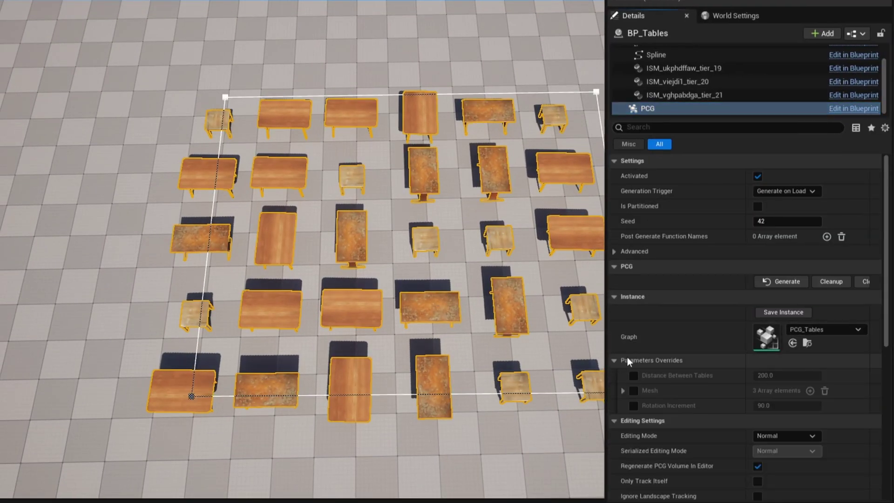
{"action": "left_click", "coordinate": [634, 405]}
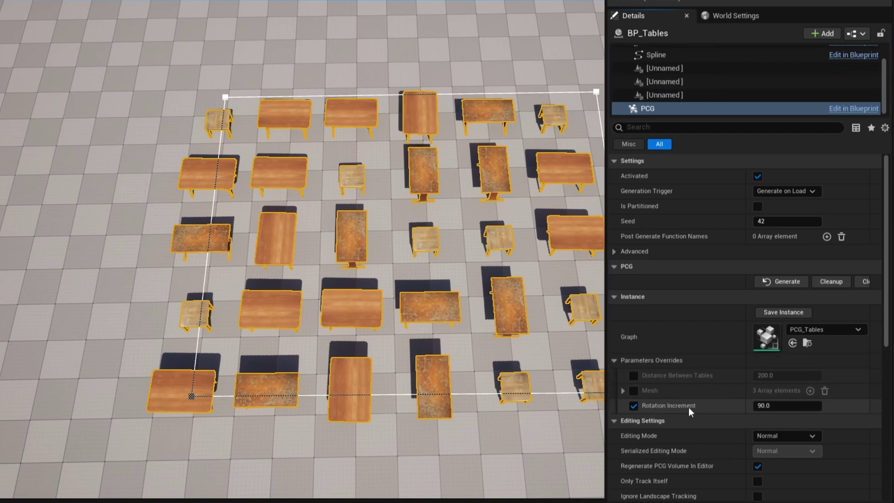
{"action": "left_click", "coordinate": [753, 409]}
{"action": "type", "text": "45"}
{"action": "key", "text": "Return"}
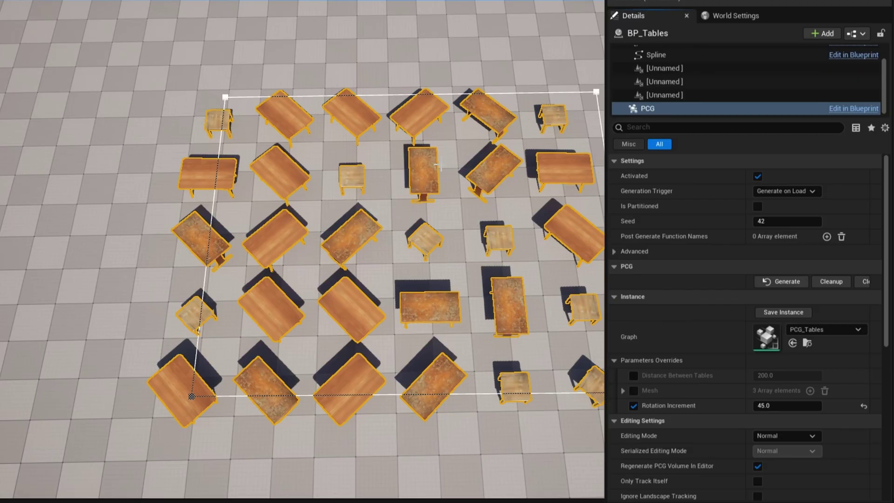
{"action": "left_click_drag", "start_coordinate": [787, 221], "coordinate": [820, 221]}
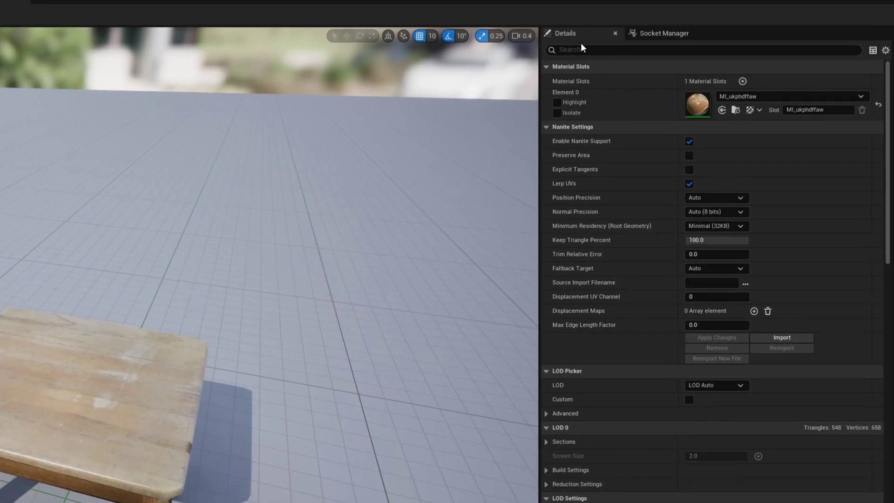
Show the Socket Manager for the ukphdffaw_tier_3 table mesh and add a new socket
{"action": "left_click", "coordinate": [661, 32]}
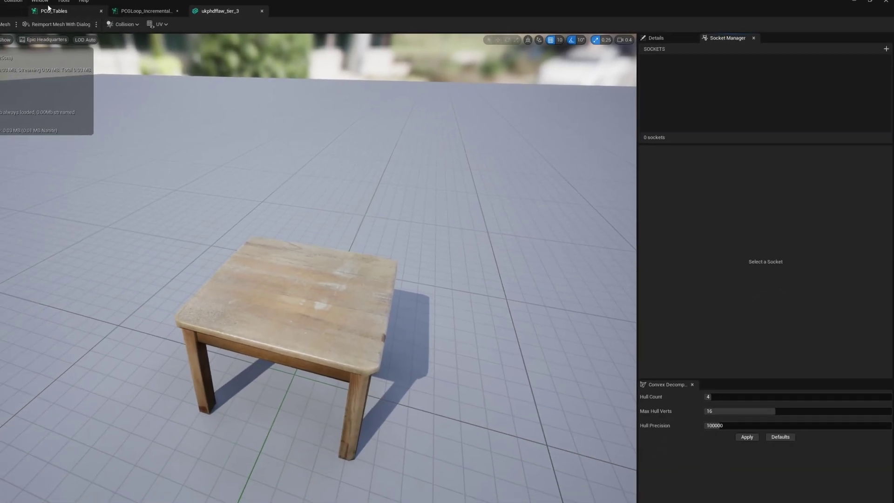
{"action": "left_click", "coordinate": [108, 5]}
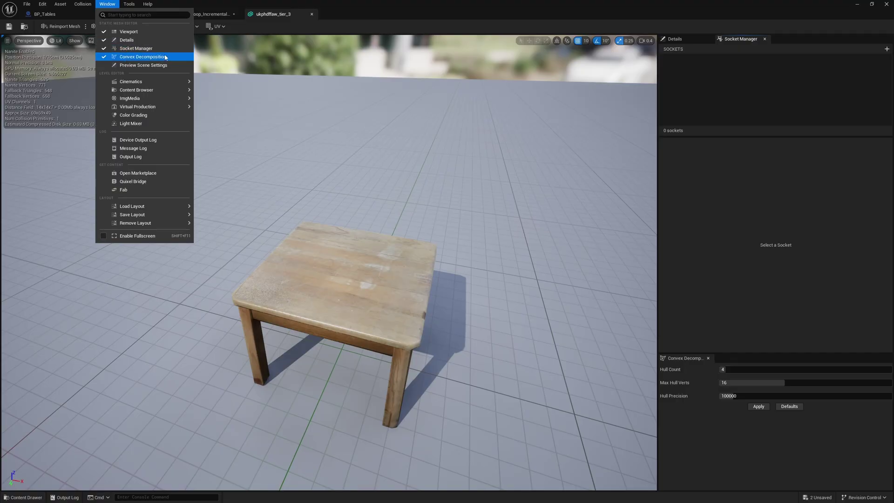
{"action": "left_click", "coordinate": [782, 74]}
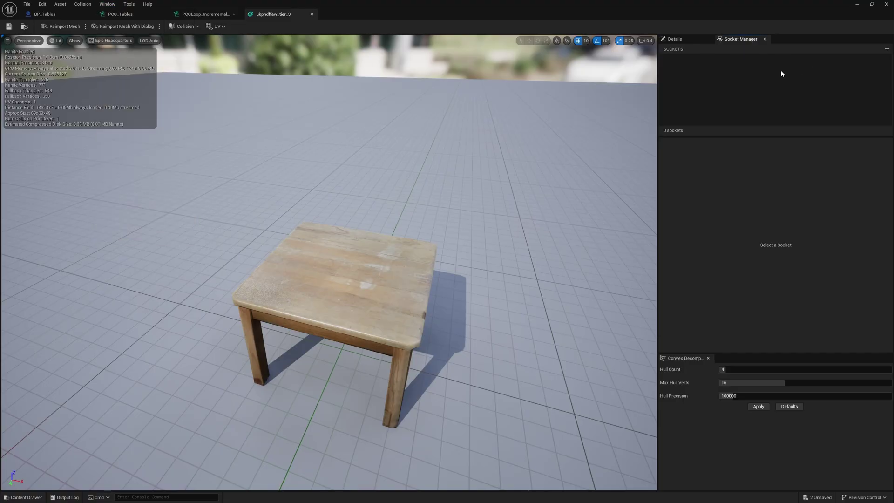
{"action": "left_click", "coordinate": [887, 49]}
{"action": "key", "text": "Return"}
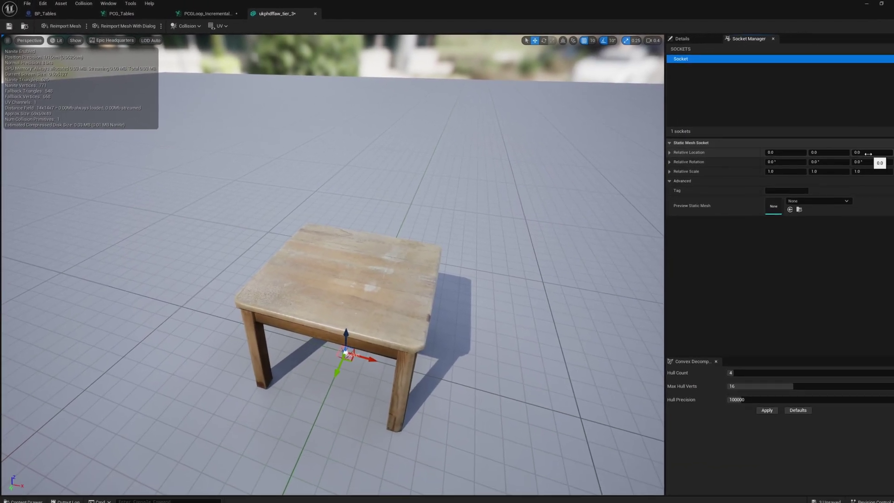
Set the socket's relative Z location to 49 and move it to the tabletop corner at X -30, Y -30
{"action": "left_click", "coordinate": [859, 152]}
{"action": "type", "text": "4"}
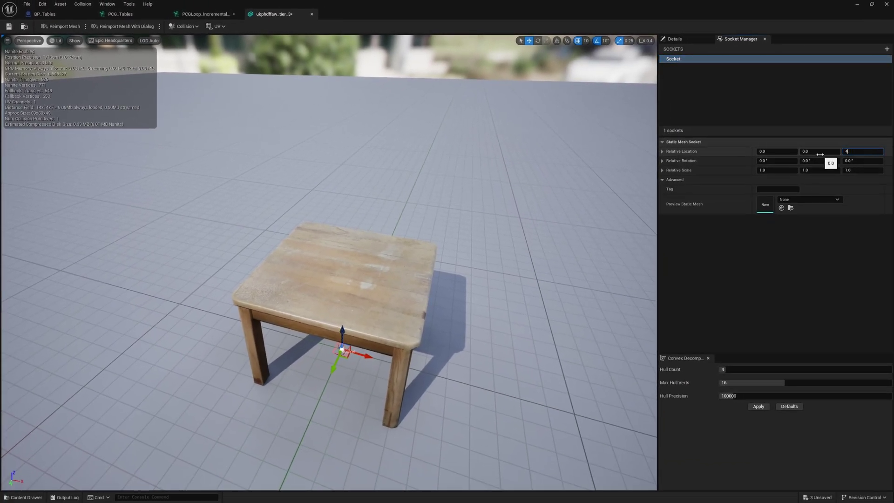
{"action": "type", "text": "9"}
{"action": "key", "text": "Return"}
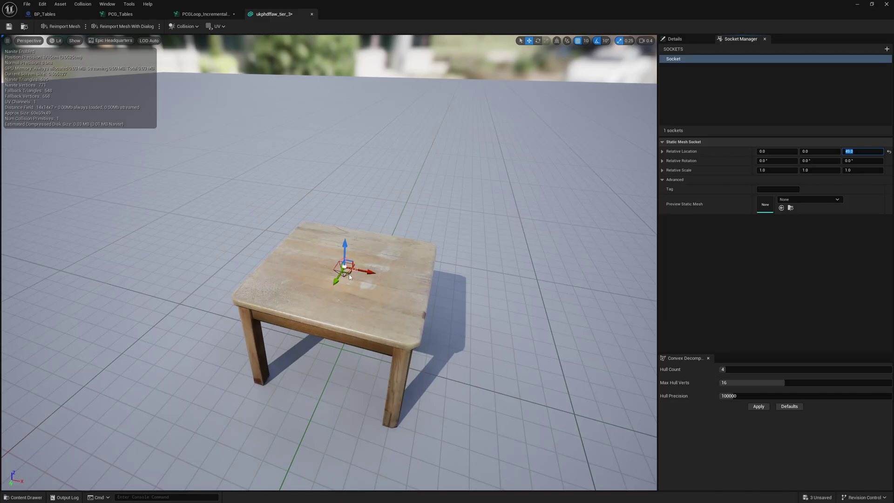
{"action": "left_click_drag", "start_coordinate": [350, 277], "coordinate": [308, 234]}
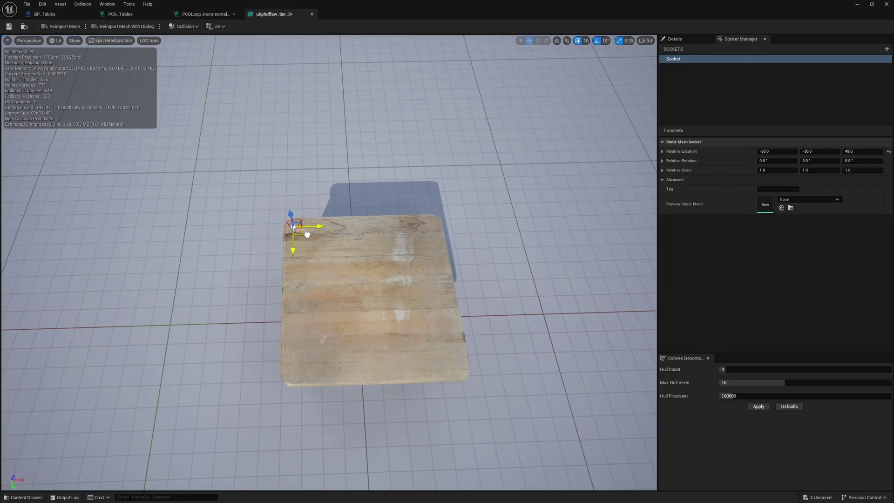
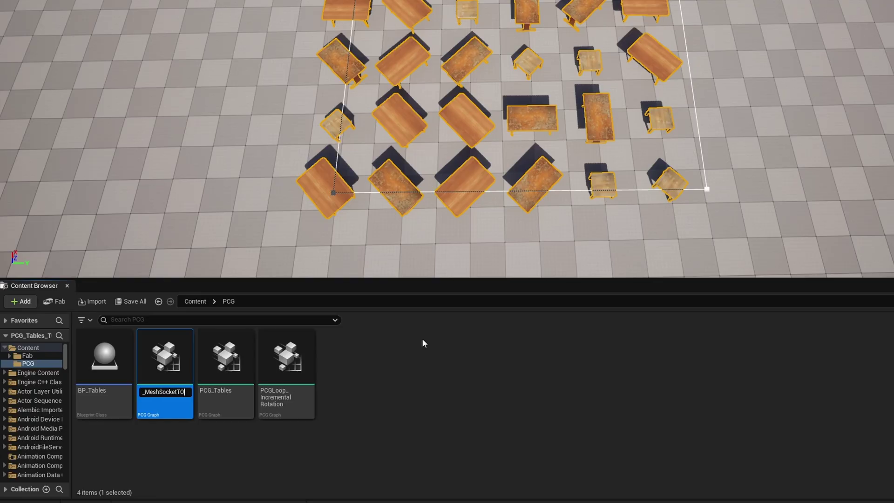
Finish naming the new PCG graph with the ending _MeshSocketTOline
{"action": "type", "text": "line"}
{"action": "key", "text": "Return"}
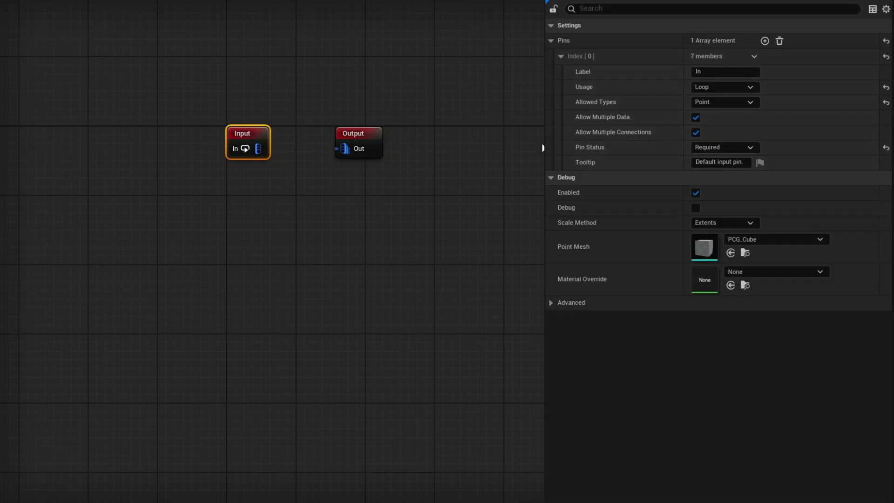
Move the Output node well away from Input and connect a Get Attribute From Point Index node to Input's In pin
{"action": "left_click", "coordinate": [359, 135]}
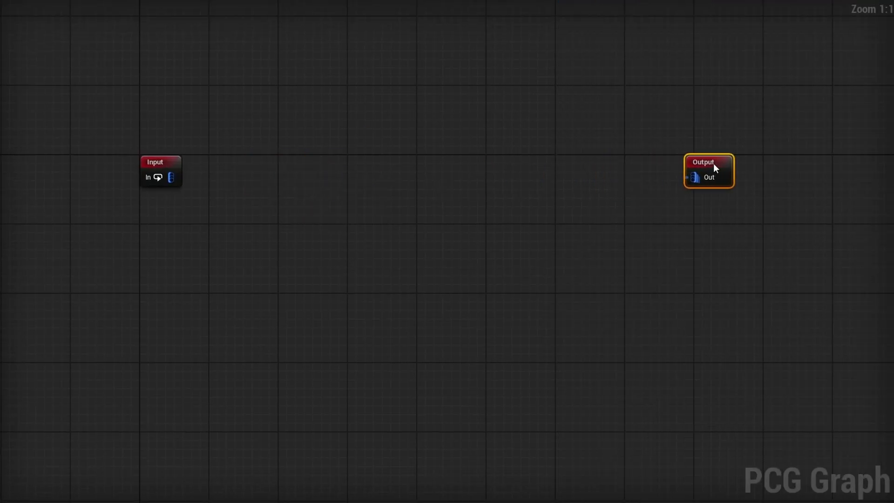
{"action": "left_click_drag", "start_coordinate": [169, 176], "coordinate": [216, 221]}
{"action": "type", "text": "get attri"}
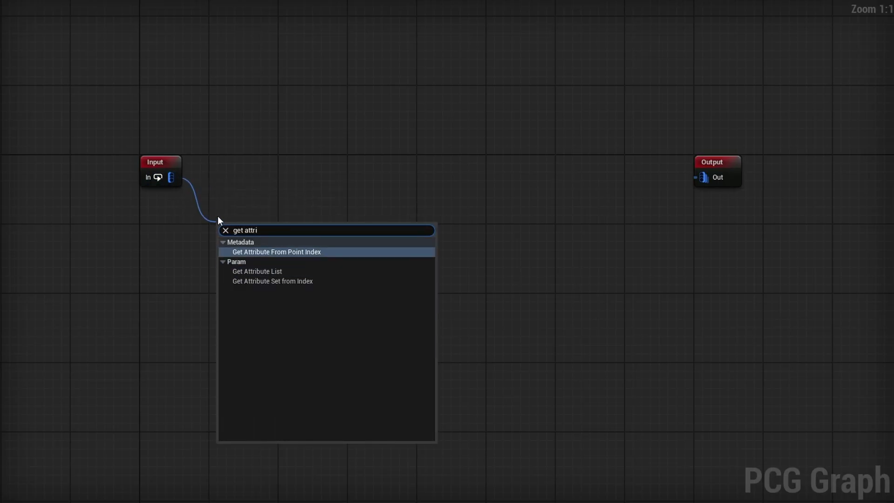
{"action": "key", "text": "Return"}
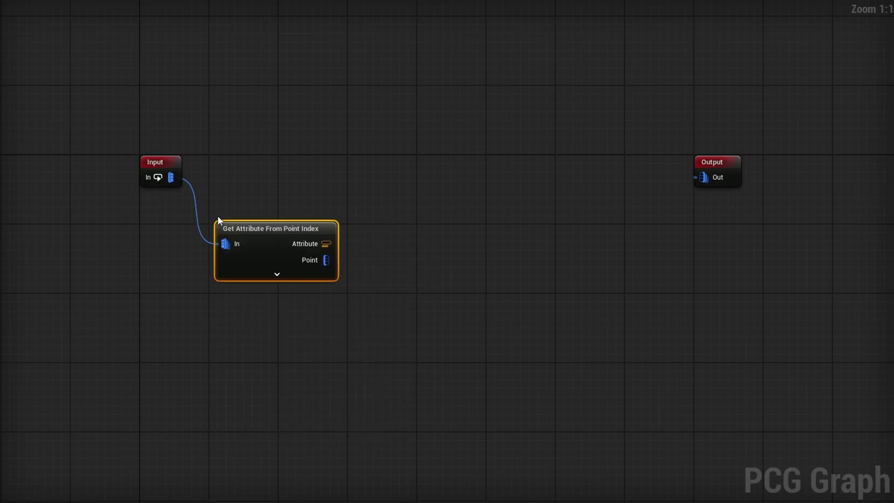
{"action": "mouse_move", "coordinate": [256, 228]}
{"action": "left_mouse_down"}
{"action": "mouse_move", "coordinate": [266, 250]}
{"action": "mouse_move", "coordinate": [253, 241]}
{"action": "left_mouse_up"}
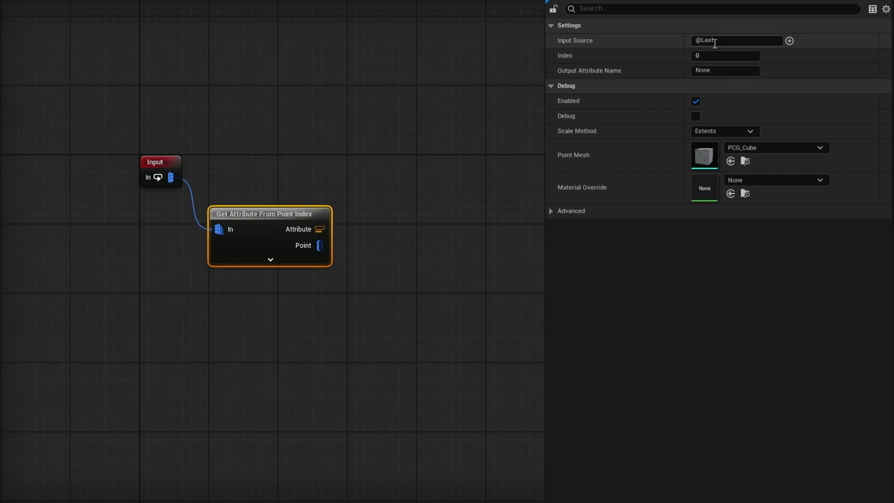
Set the Output Attribute Name of the Get Attribute From Point Index node to Mesh
{"action": "left_click", "coordinate": [724, 70]}
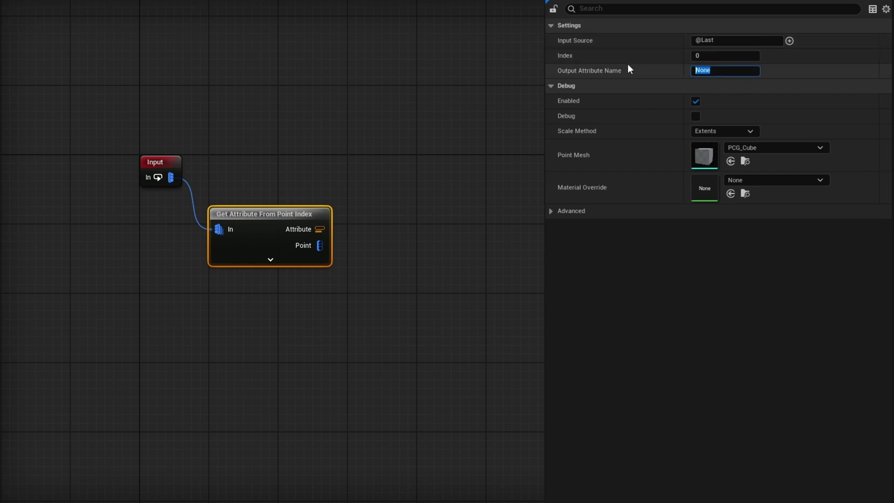
{"action": "type", "text": "Mesh"}
{"action": "key", "text": "Return"}
{"action": "left_click", "coordinate": [711, 83]}
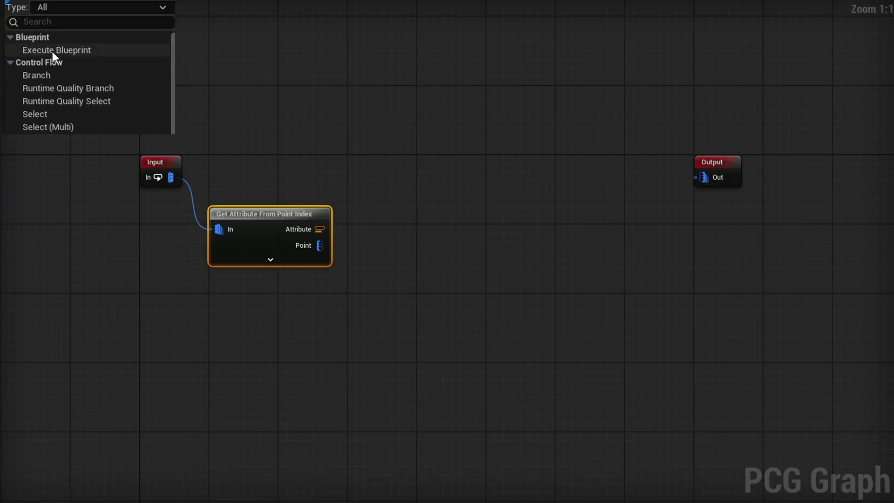
Add an Execute Blueprint node and set its Blueprint Element Type to MeshSocketsToPoints
{"action": "left_click_drag", "start_coordinate": [45, 52], "coordinate": [383, 224]}
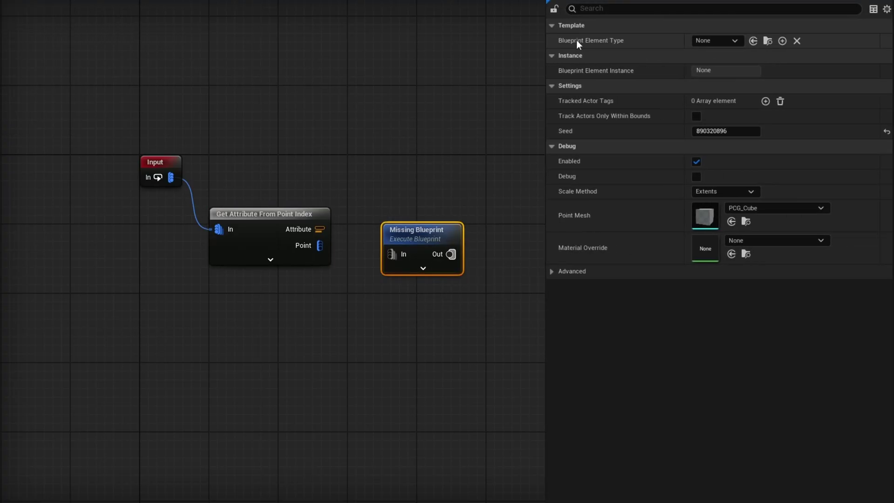
{"action": "left_click", "coordinate": [717, 40]}
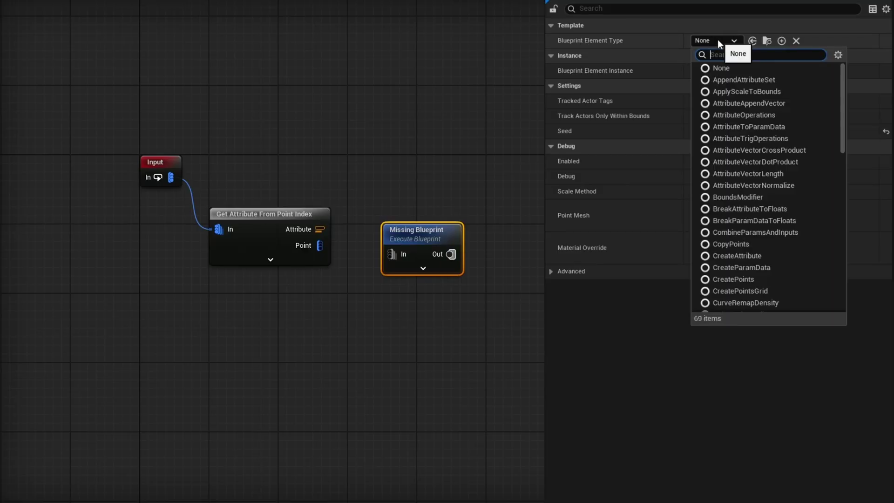
{"action": "type", "text": "socket"}
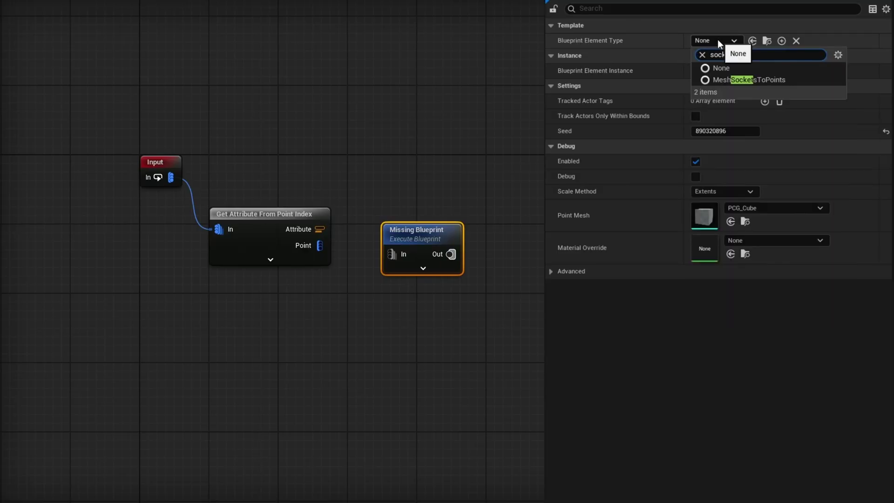
{"action": "left_click", "coordinate": [749, 80]}
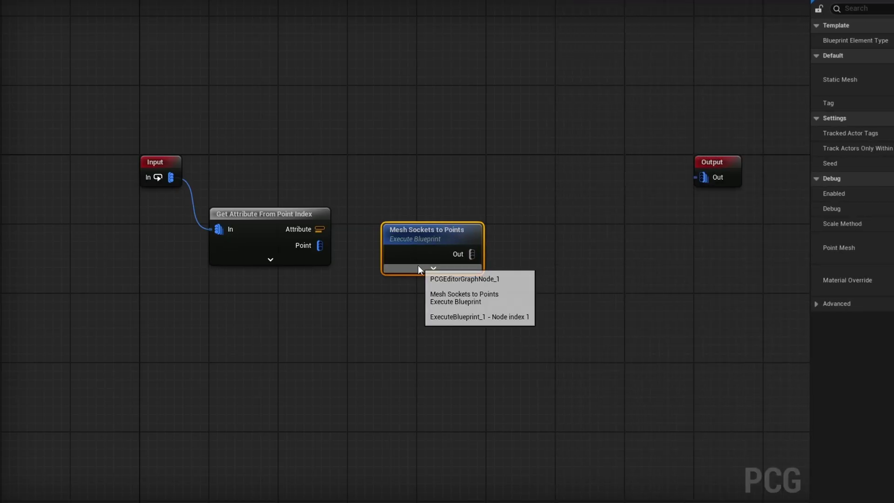
Connect the Attribute output to the Static Mesh pin of Mesh Sockets to Points, align that node and set its Tag to Curve
{"action": "left_click", "coordinate": [418, 268]}
{"action": "left_click_drag", "start_coordinate": [450, 239], "coordinate": [467, 205]}
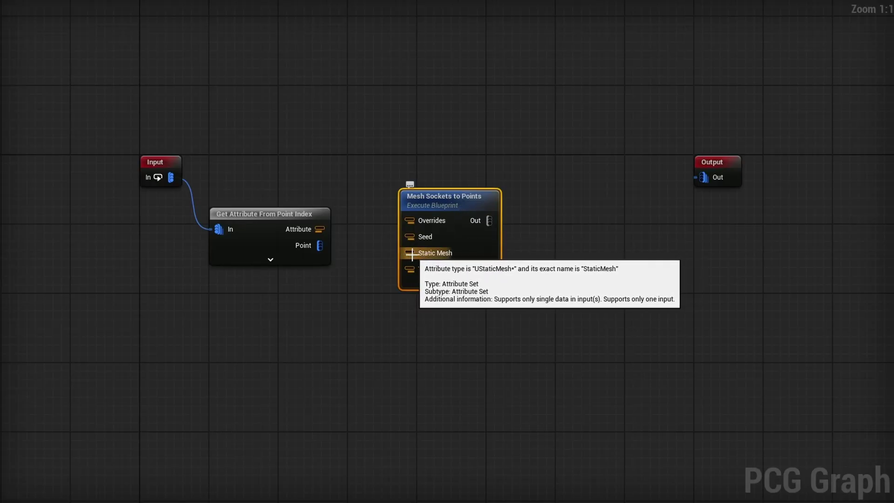
{"action": "left_click_drag", "start_coordinate": [320, 229], "coordinate": [420, 251]}
{"action": "left_click", "coordinate": [451, 284]}
{"action": "left_click_drag", "start_coordinate": [453, 198], "coordinate": [410, 207]}
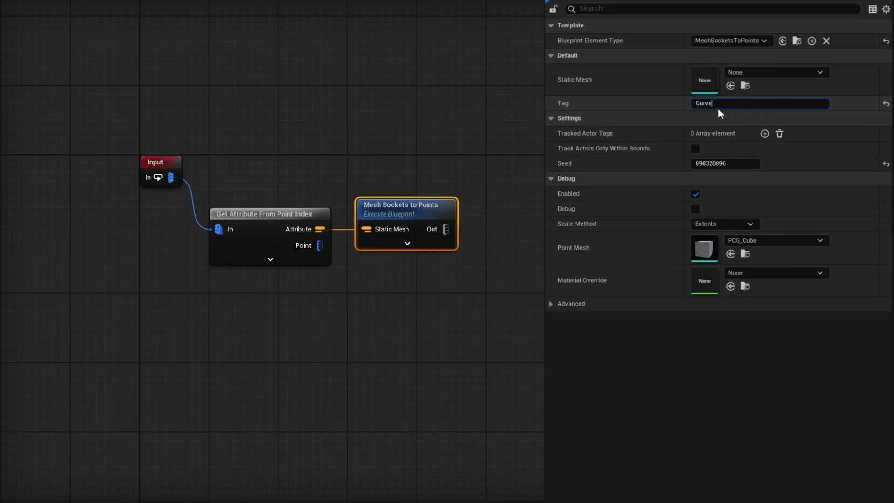
{"action": "key", "text": "Return"}
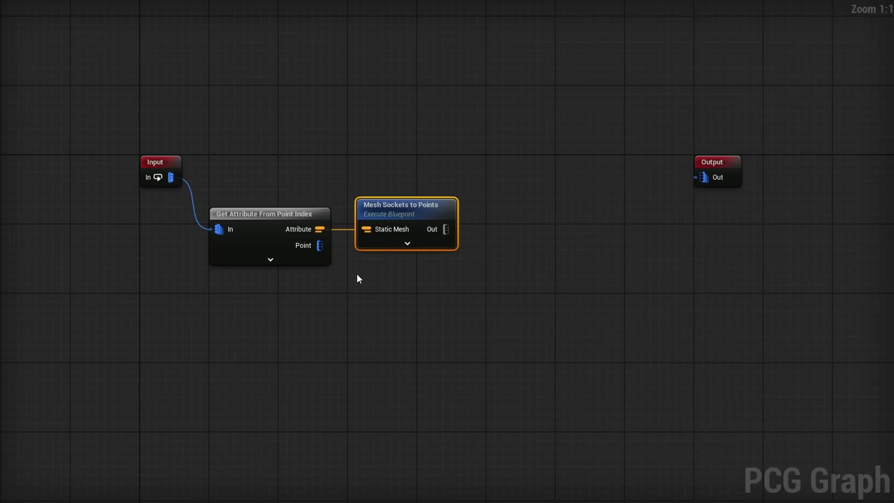
Connect a Create Spline node to the output of Mesh Sockets to Points and straighten the connection
{"action": "left_click_drag", "start_coordinate": [446, 229], "coordinate": [566, 228]}
{"action": "type", "text": "create spl"}
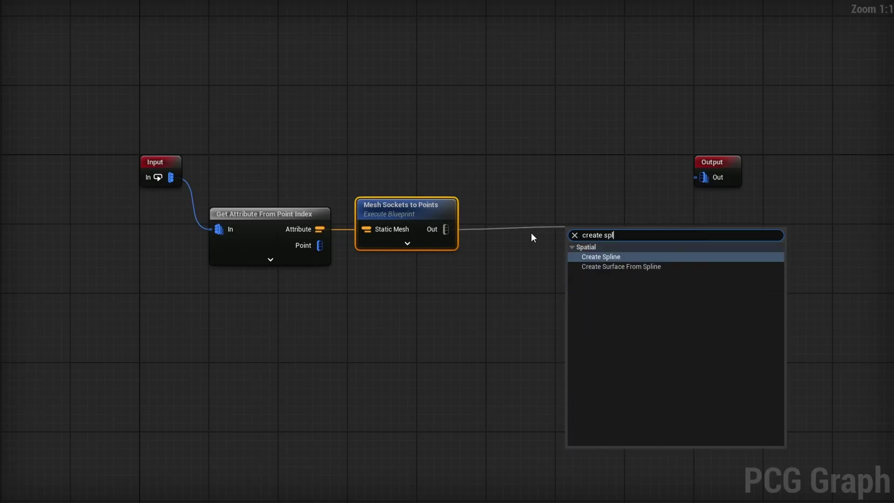
{"action": "key", "text": "Return"}
{"action": "left_click_drag", "start_coordinate": [593, 172], "coordinate": [509, 257]}
{"action": "key", "text": "q"}
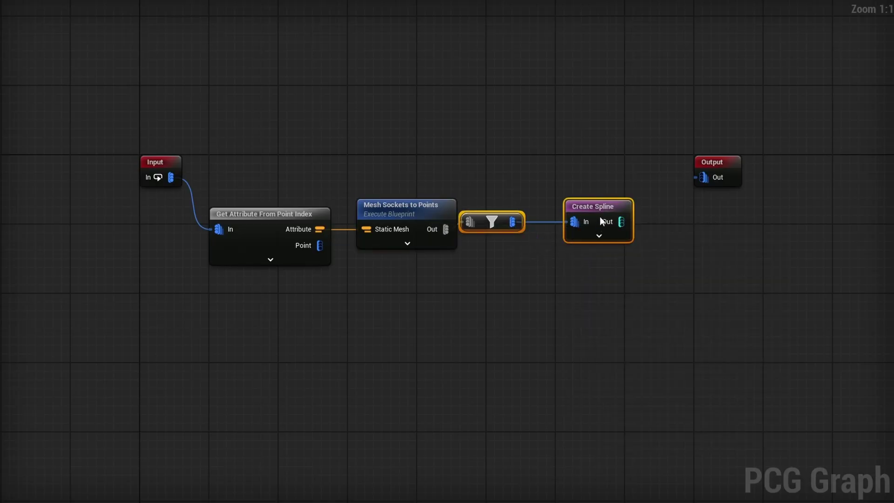
Enable Linear on the Create Spline node and connect a Spline Sampler node to its output
{"action": "left_click", "coordinate": [600, 236]}
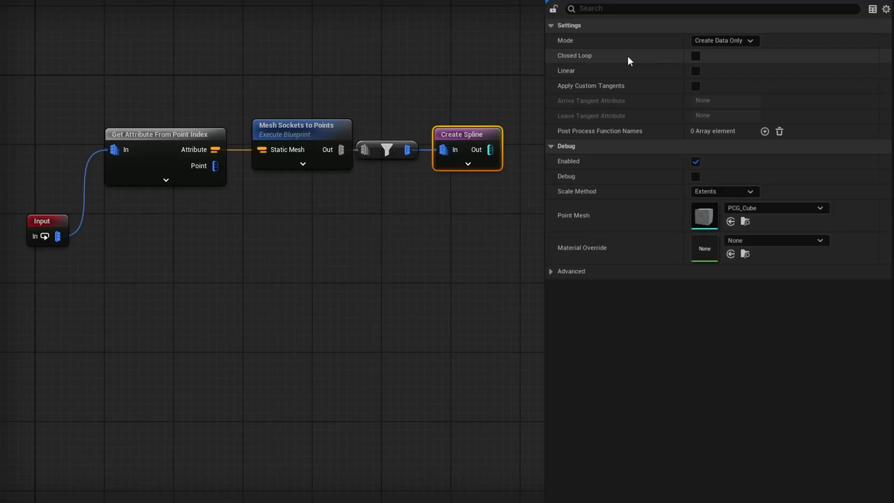
{"action": "left_click", "coordinate": [696, 71]}
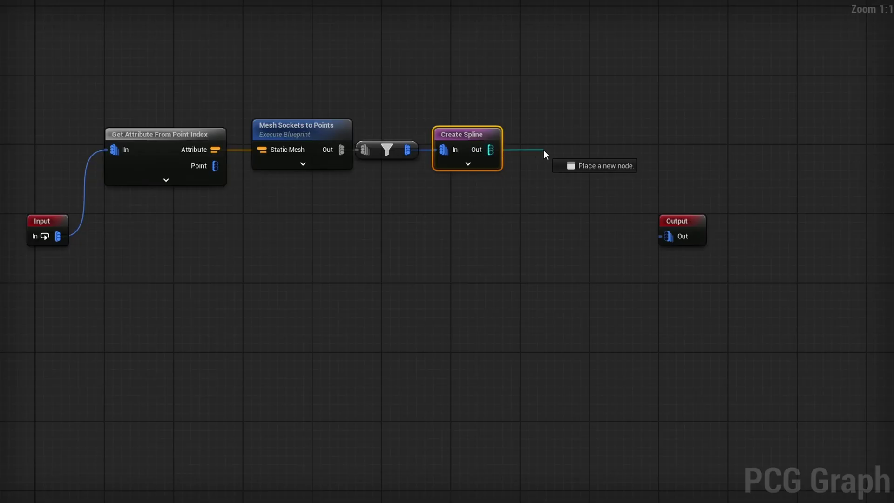
{"action": "left_click_drag", "start_coordinate": [544, 150], "coordinate": [543, 150]}
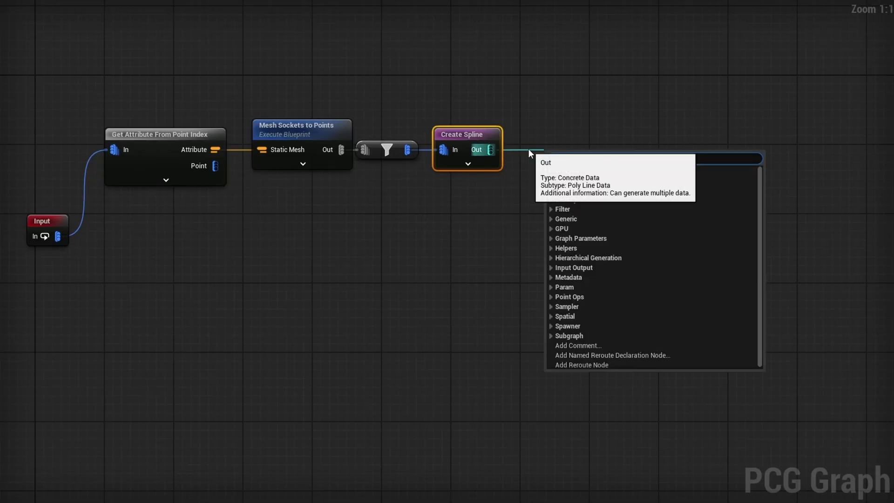
{"action": "type", "text": "spline sam"}
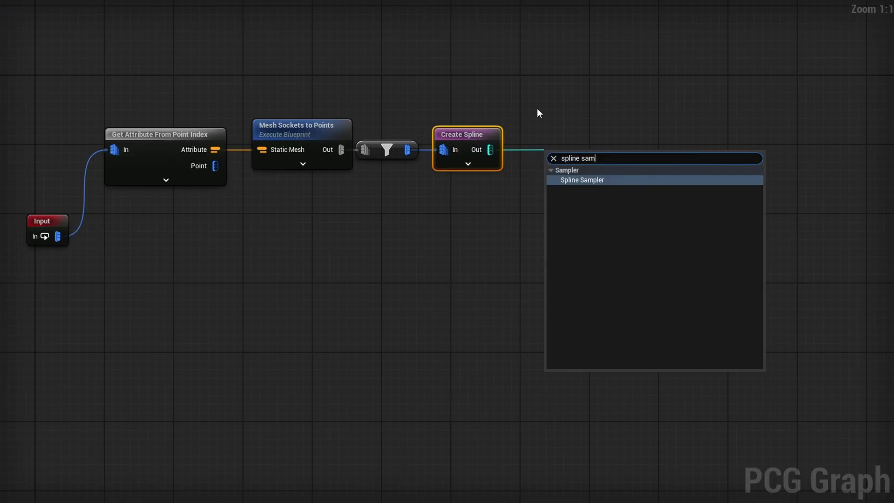
{"action": "key", "text": "Return"}
Set the Spline Sampler to On Interior and Unbounded, with Interior Sample Spacing and Interior Border Sample Spacing both 30
{"action": "left_click", "coordinate": [722, 41]}
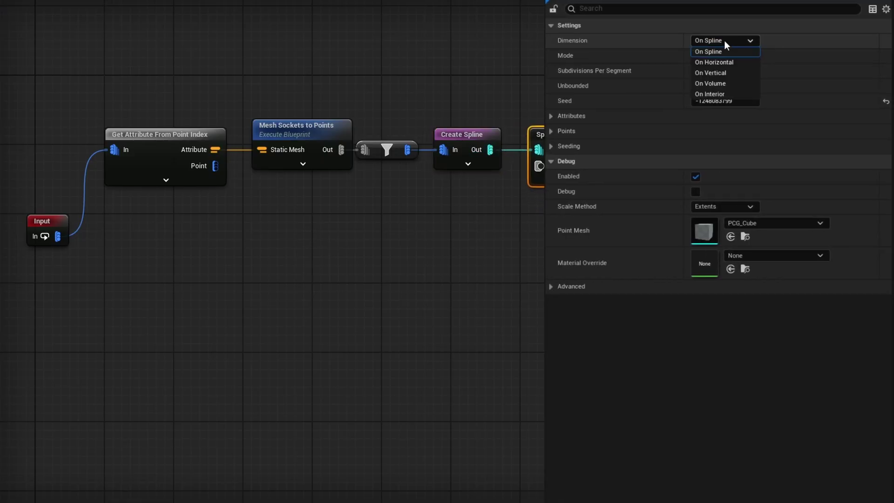
{"action": "left_click", "coordinate": [722, 91]}
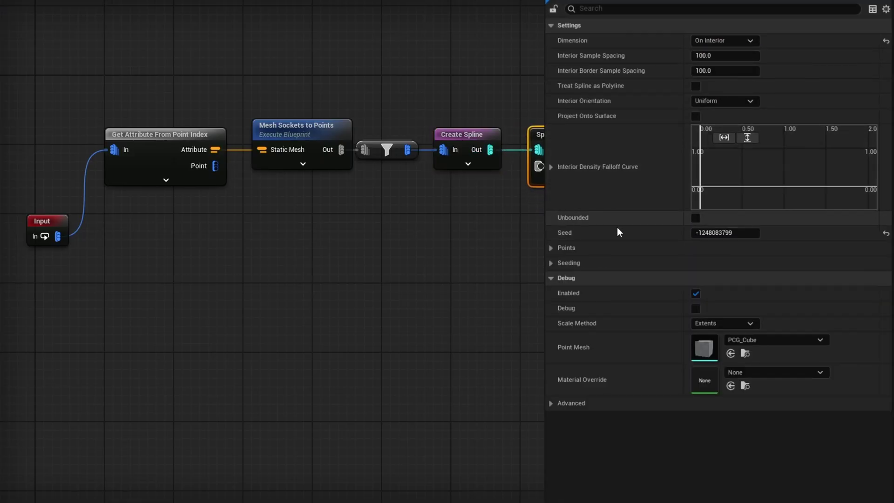
{"action": "left_click", "coordinate": [695, 218]}
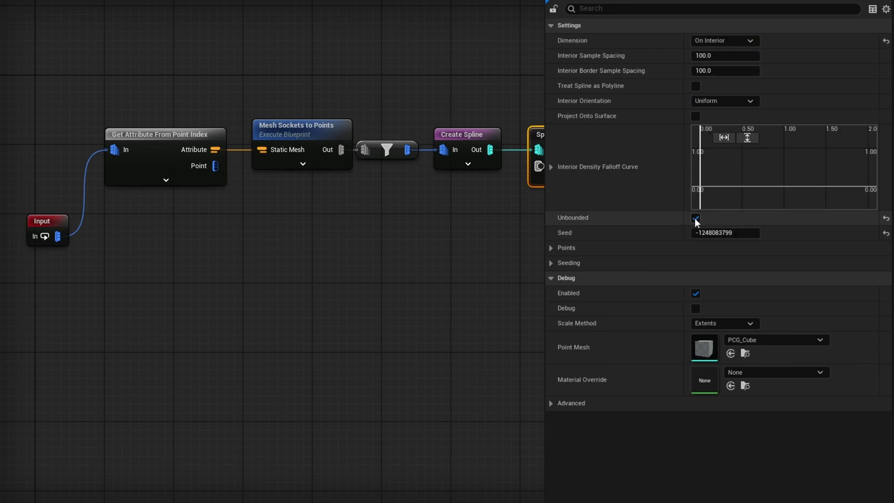
{"action": "left_click", "coordinate": [693, 55]}
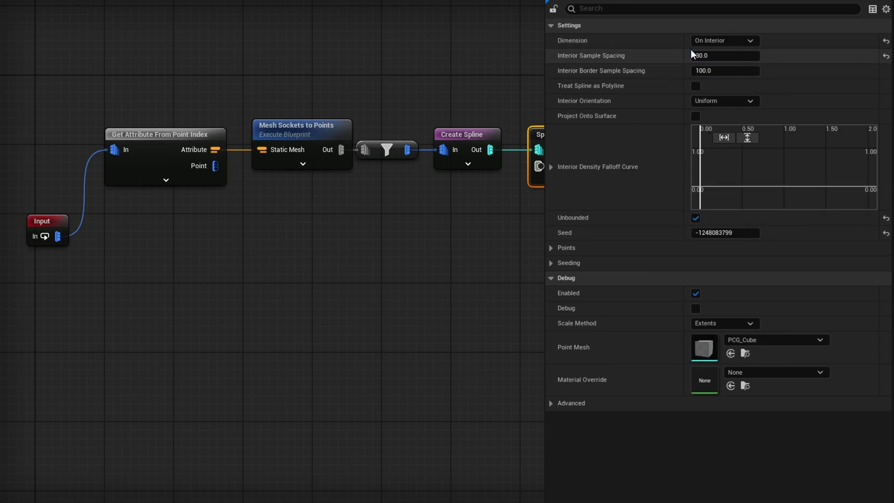
{"action": "left_click", "coordinate": [734, 71]}
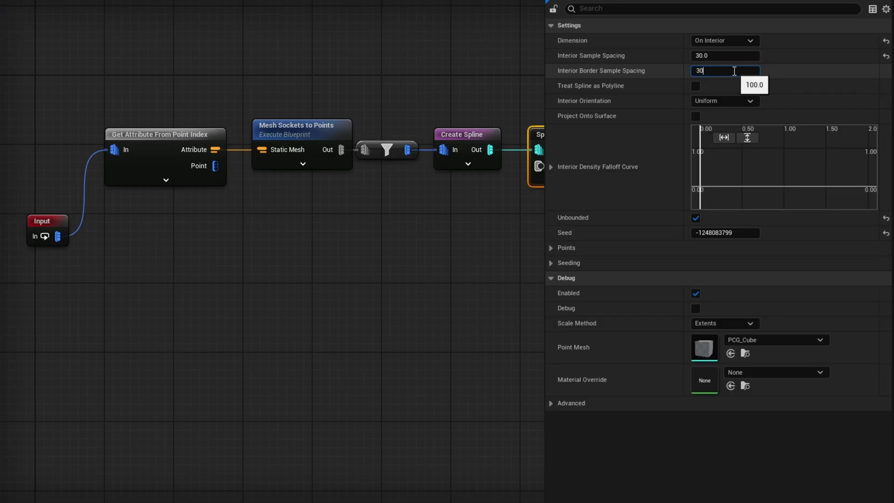
{"action": "key", "text": "Return"}
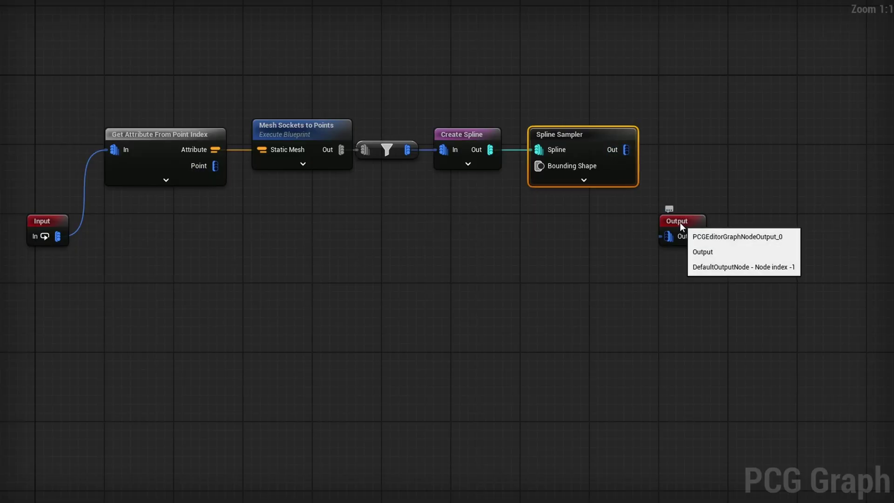
Add a Copy Points node with the Spline Sampler as Source and Input as Target, connect it to Output and straighten the wiring
{"action": "left_click_drag", "start_coordinate": [683, 222], "coordinate": [754, 230]}
{"action": "left_click_drag", "start_coordinate": [625, 150], "coordinate": [679, 217]}
{"action": "type", "text": "copy poi"}
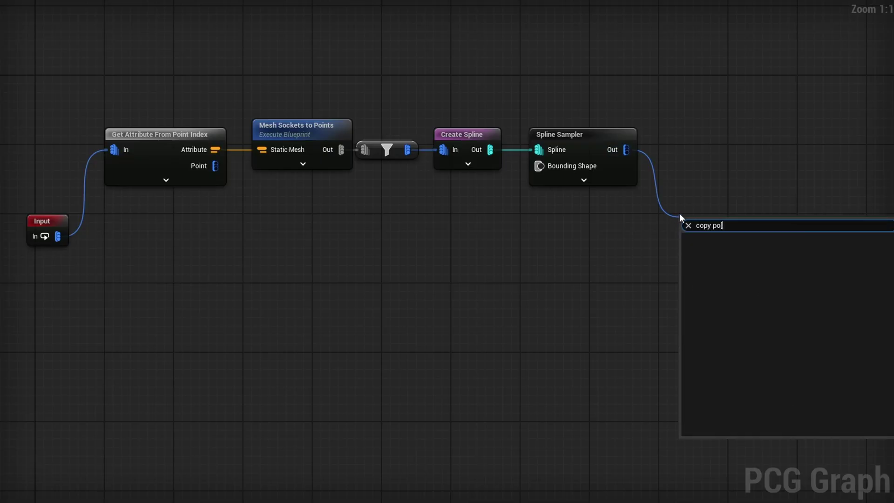
{"action": "key", "text": "Return"}
{"action": "mouse_move", "coordinate": [706, 225]}
{"action": "left_mouse_down"}
{"action": "mouse_move", "coordinate": [697, 209]}
{"action": "mouse_move", "coordinate": [699, 229]}
{"action": "left_mouse_up"}
{"action": "left_click_drag", "start_coordinate": [57, 236], "coordinate": [777, 233]}
{"action": "key", "text": "q"}
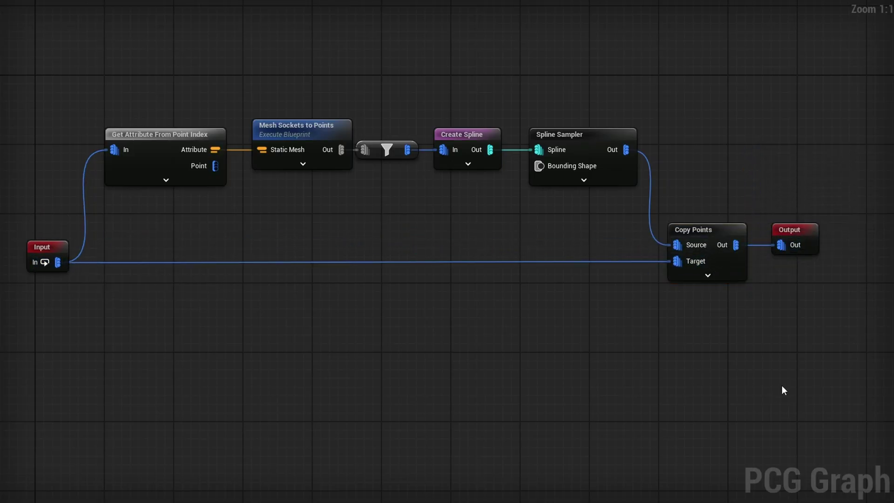
{"action": "left_click_drag", "start_coordinate": [584, 70], "coordinate": [160, 171]}
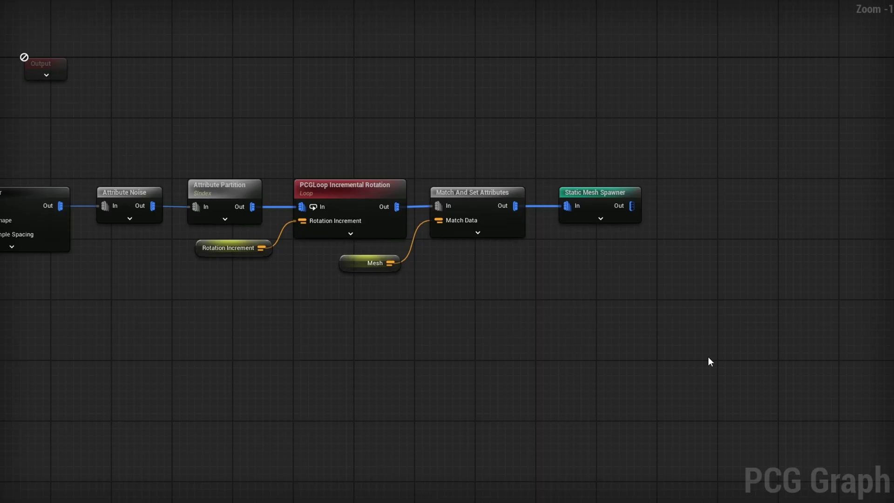
In the main tables graph, connect a Merge Points node to the output of the Static Mesh Spawner
{"action": "right_click_drag", "start_coordinate": [633, 278], "coordinate": [431, 279]}
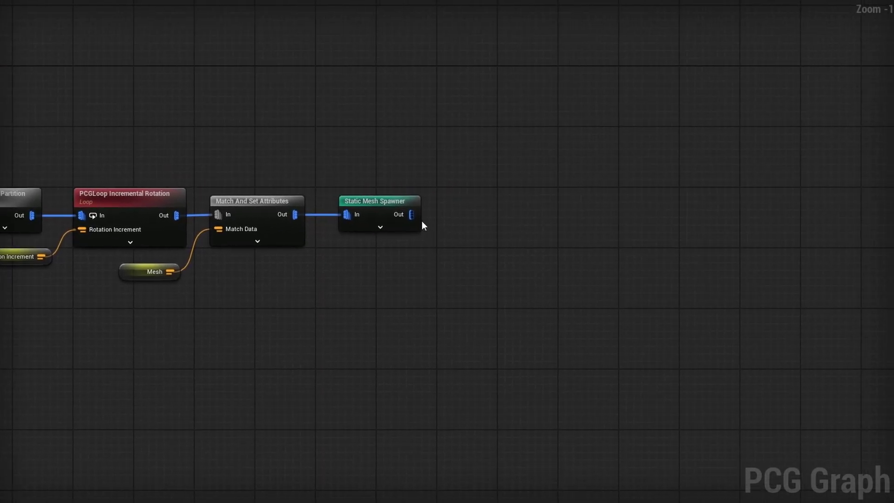
{"action": "left_click_drag", "start_coordinate": [412, 214], "coordinate": [473, 210]}
{"action": "type", "text": "merge"}
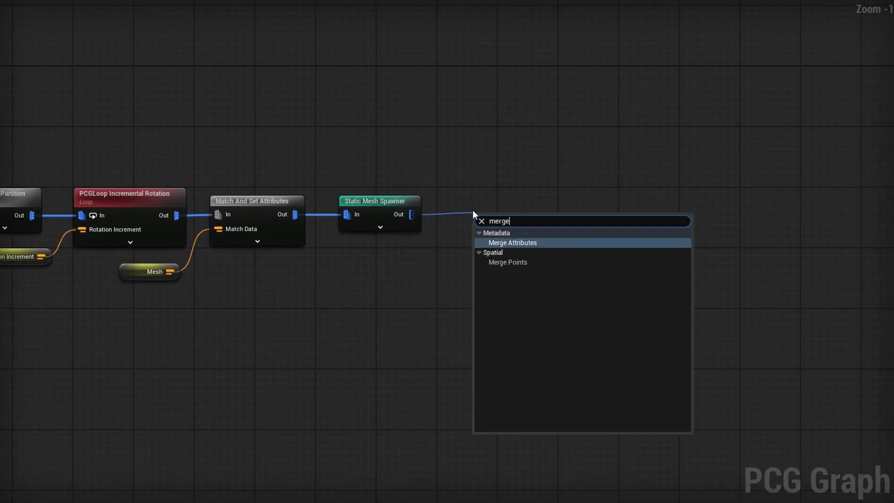
{"action": "key", "text": "Down"}
{"action": "key", "text": "Return"}
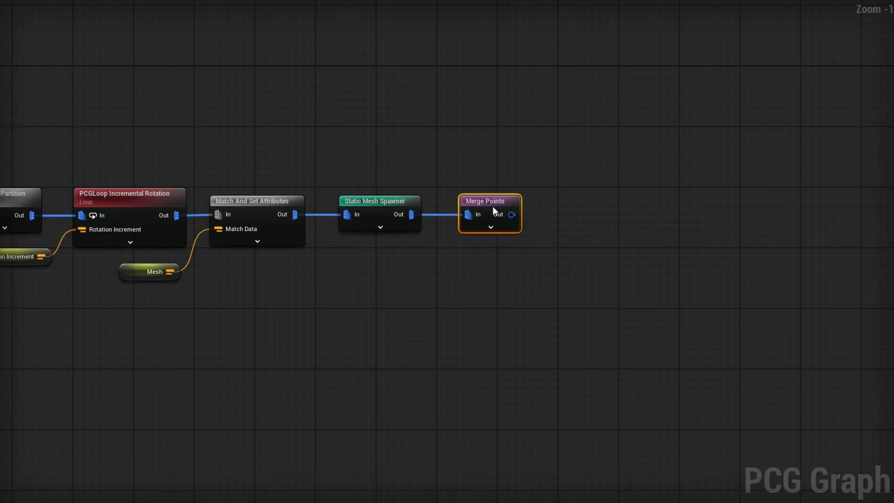
Connect an Attribute Partition node after Merge Points and set its partition attribute selector to Mesh
{"action": "left_click_drag", "start_coordinate": [505, 215], "coordinate": [559, 216]}
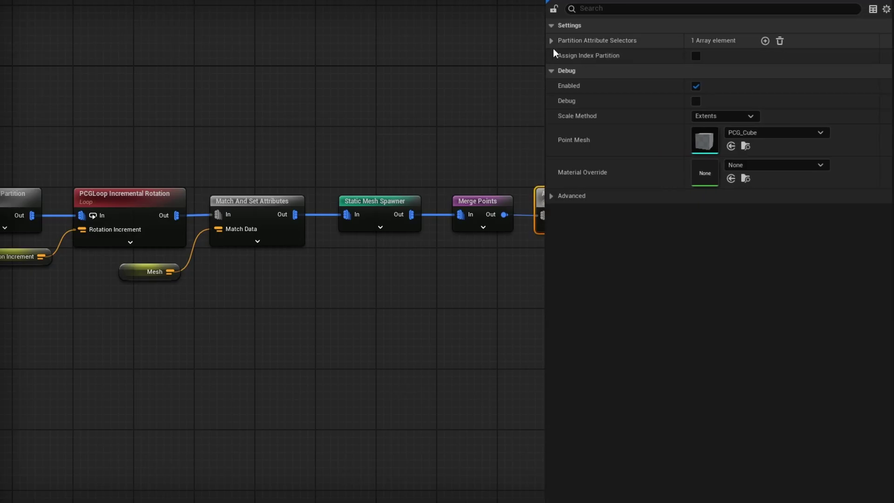
{"action": "left_click", "coordinate": [551, 40]}
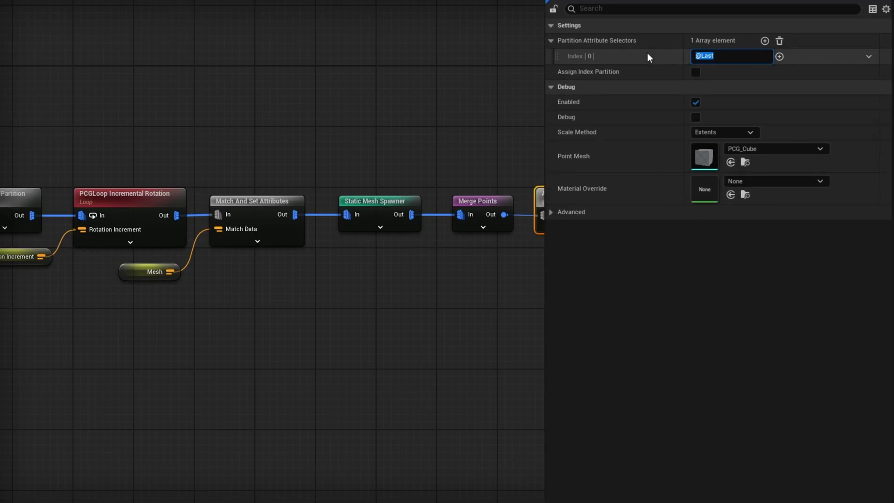
{"action": "type", "text": "Mesh"}
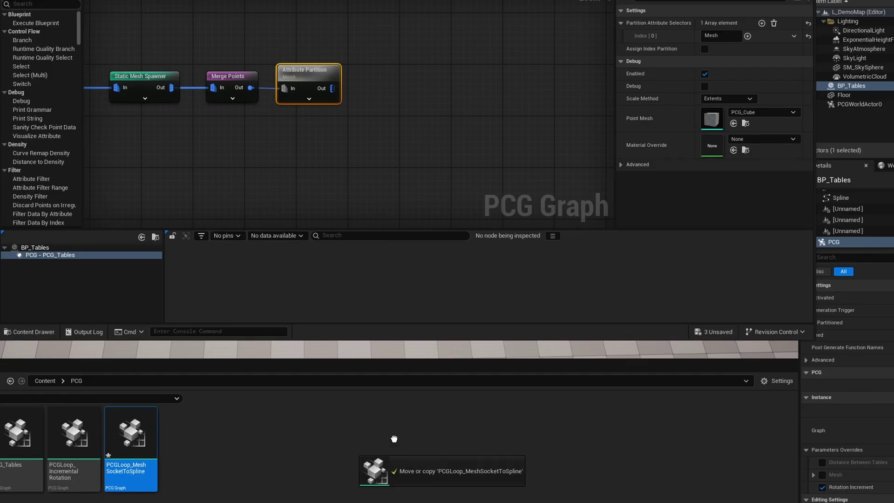
Add PCGLoop_MeshSocketToSpline to the graph as a Loop node and connect the Attribute Partition output to its In pin
{"action": "left_click_drag", "start_coordinate": [361, 457], "coordinate": [361, 67]}
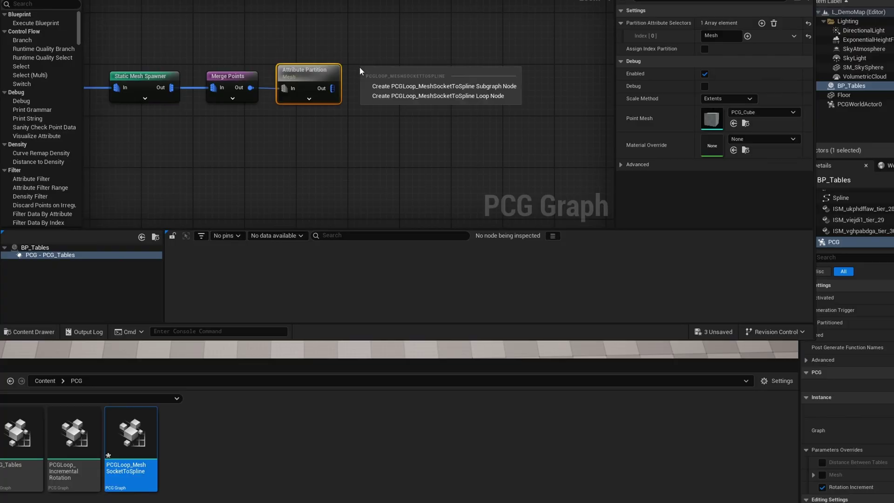
{"action": "left_click", "coordinate": [429, 97]}
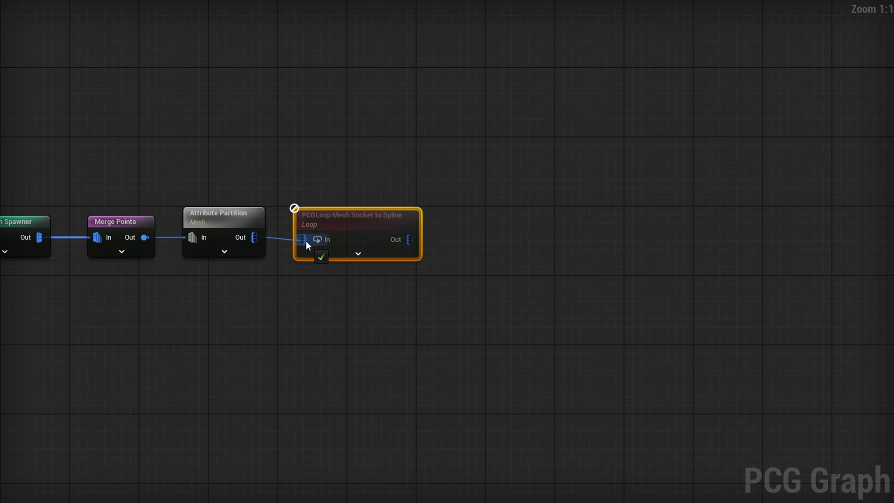
{"action": "left_click_drag", "start_coordinate": [306, 241], "coordinate": [305, 241]}
Connect a Static Mesh Spawner to the output of the Mesh Socket to Spline loop and align it with the other nodes
{"action": "left_click_drag", "start_coordinate": [409, 240], "coordinate": [474, 239]}
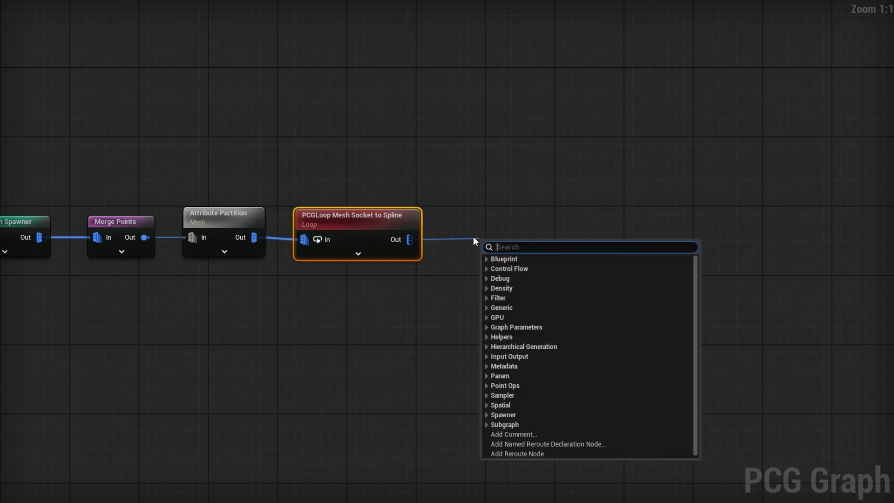
{"action": "type", "text": "static"}
{"action": "key", "text": "Return"}
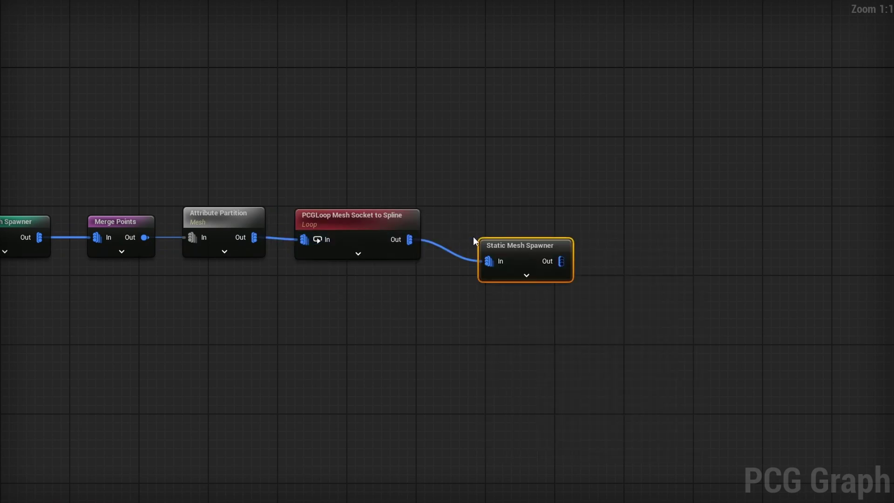
{"action": "left_click_drag", "start_coordinate": [493, 252], "coordinate": [482, 229]}
Assign the Banquet Wood Plate mesh to the first mesh entry of the new Static Mesh Spawner
{"action": "left_click", "coordinate": [560, 208]}
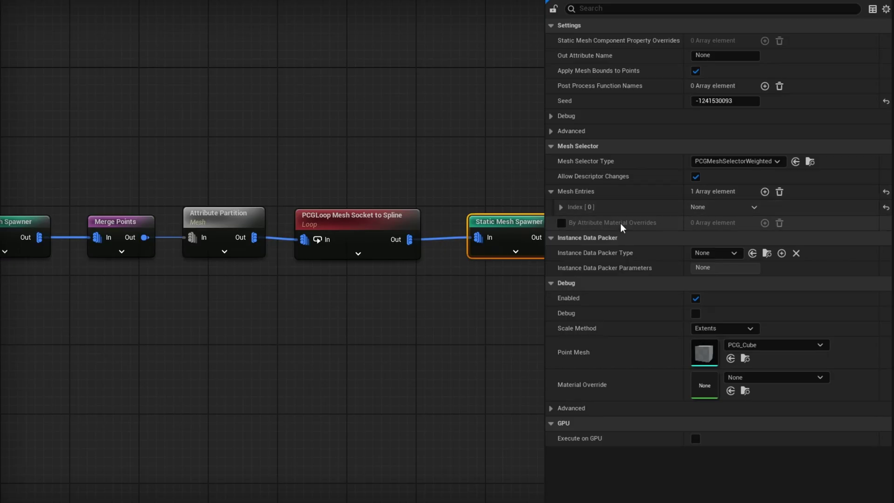
{"action": "left_click", "coordinate": [560, 207]}
{"action": "left_click", "coordinate": [569, 222]}
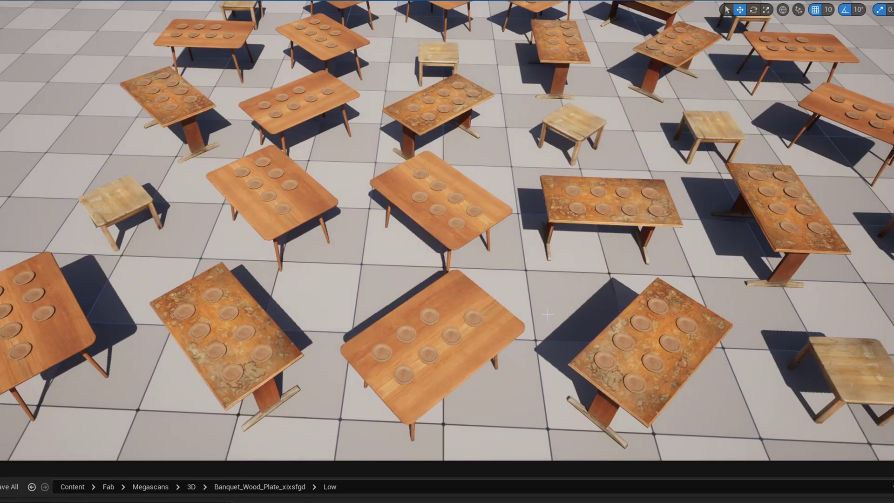
On the small square table mesh, move the far corner socket beside Socket_2 outward to the tabletop's corner and select Socket_2
{"action": "scroll", "coordinate": [547, 315], "scroll_direction": "up", "scroll_amount": 10}
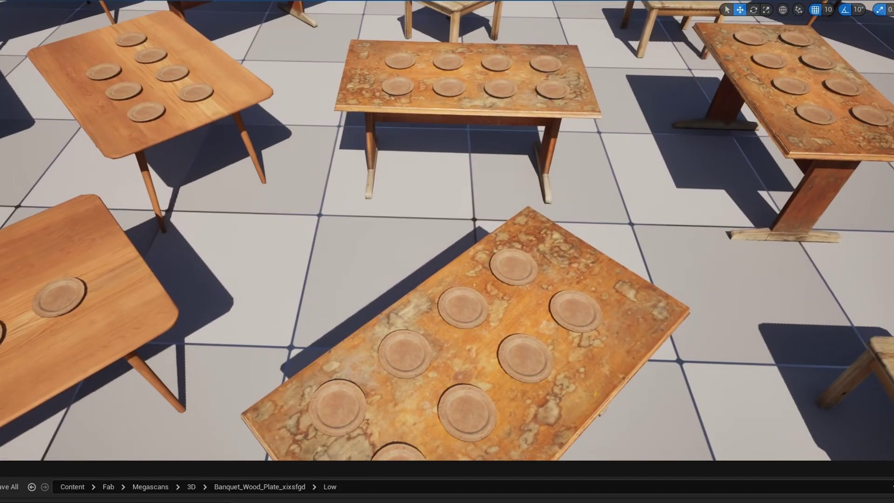
{"action": "right_click_drag", "start_coordinate": [547, 315], "coordinate": [352, 329]}
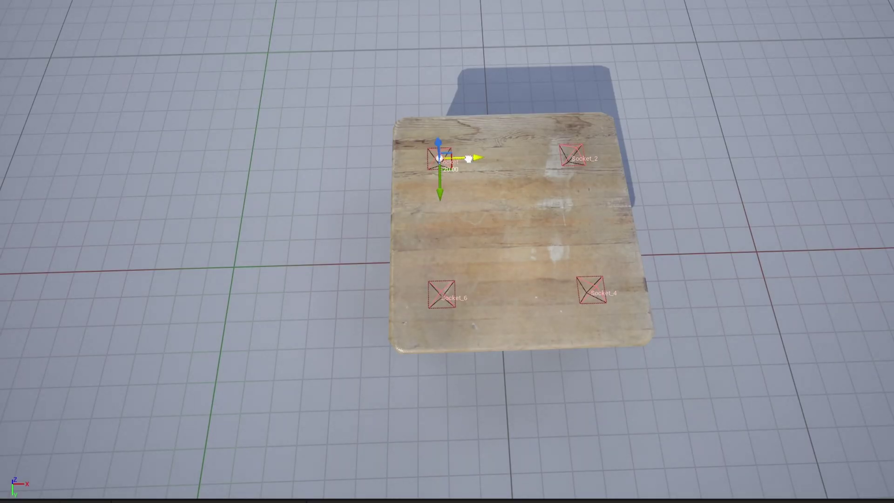
{"action": "left_click_drag", "start_coordinate": [471, 157], "coordinate": [437, 153]}
{"action": "left_click_drag", "start_coordinate": [406, 191], "coordinate": [406, 168]}
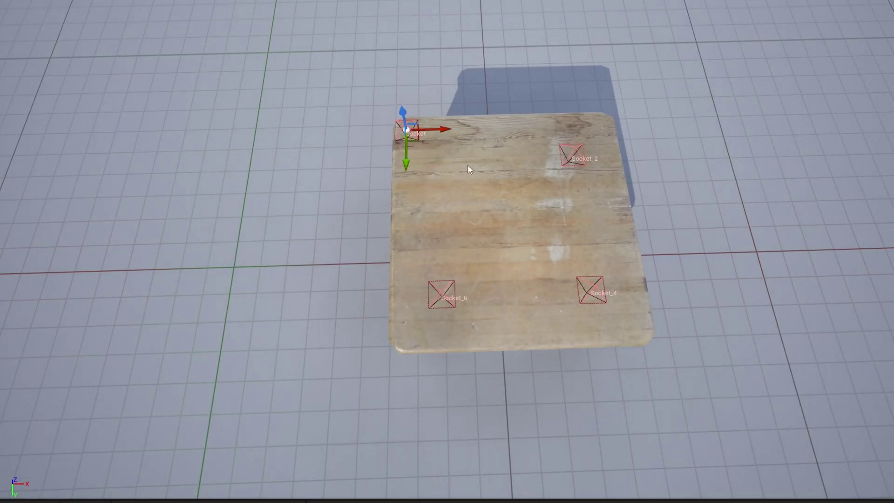
{"action": "left_click", "coordinate": [570, 156]}
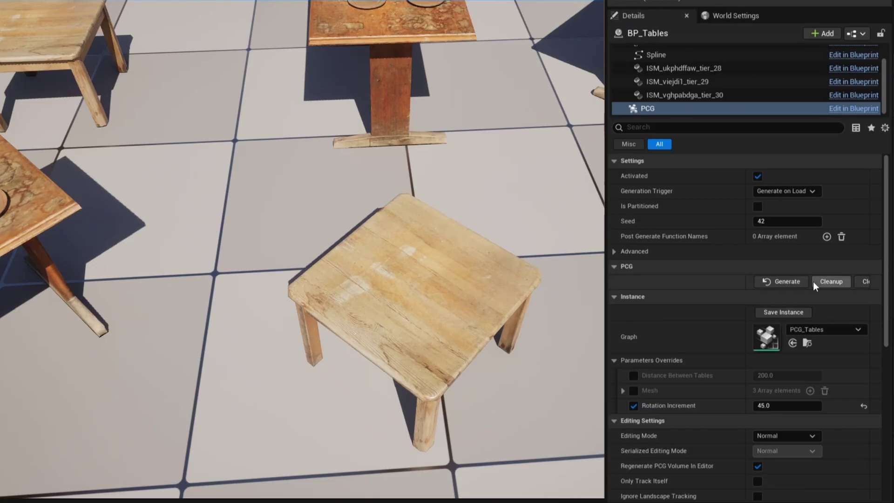
Clean up and regenerate the PCG component of BP_Tables to refresh the tables and plates
{"action": "left_click", "coordinate": [817, 282]}
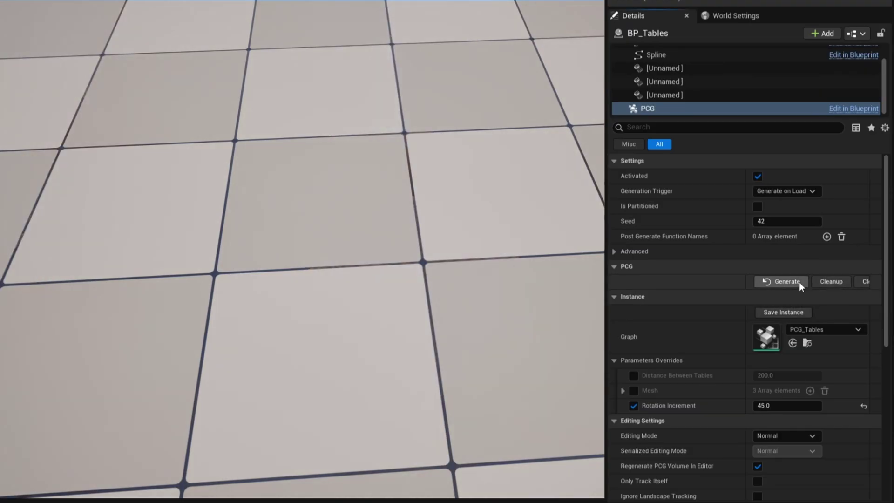
{"action": "left_click", "coordinate": [799, 281]}
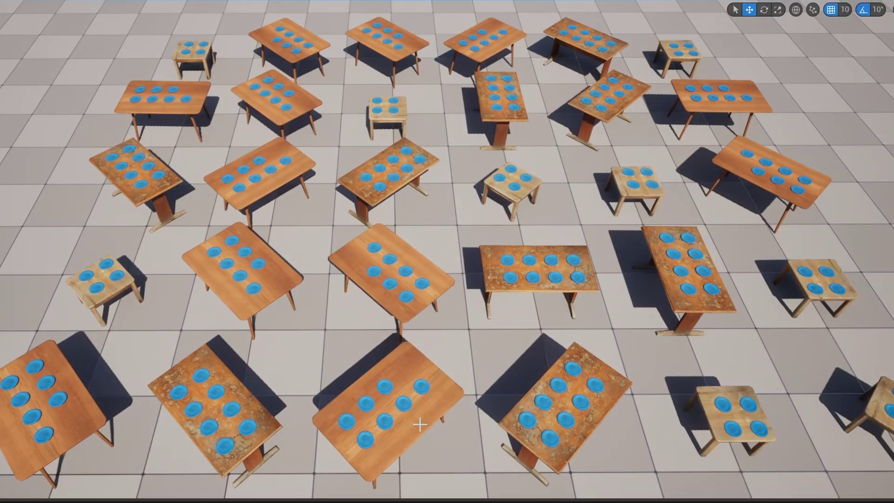
{"action": "scroll", "coordinate": [302, 406], "scroll_direction": "down", "scroll_amount": 5}
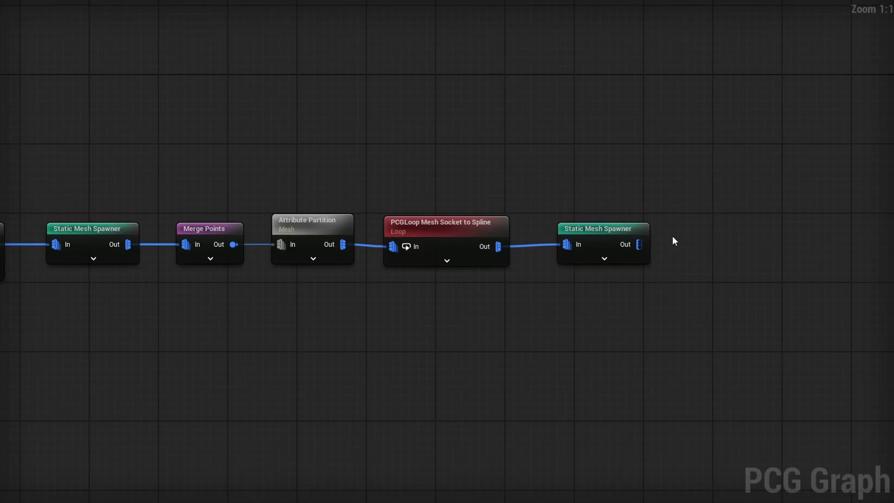
Move the last Static Mesh Spawner further away and connect a Transform Points node to the Mesh Socket to Spline loop's output
{"action": "left_click_drag", "start_coordinate": [589, 236], "coordinate": [796, 236]}
{"action": "left_click_drag", "start_coordinate": [499, 248], "coordinate": [552, 250], "text": "ctrl"}
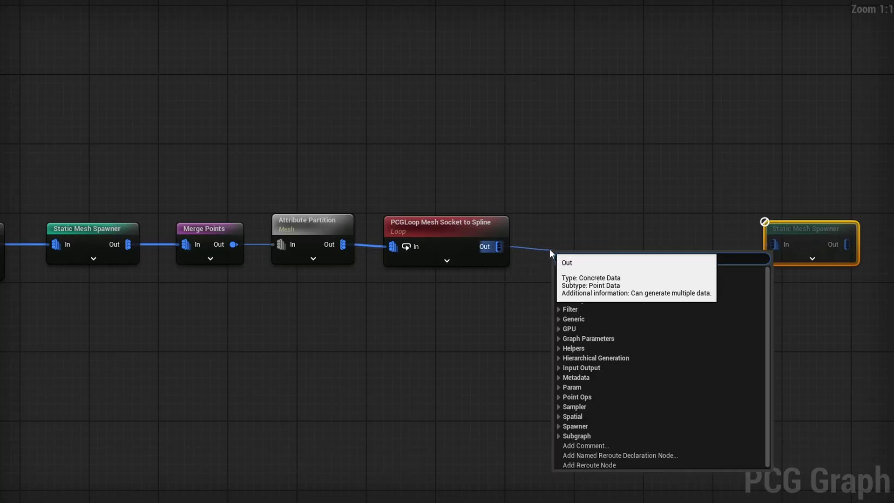
{"action": "type", "text": "transform points"}
{"action": "key", "text": "Return"}
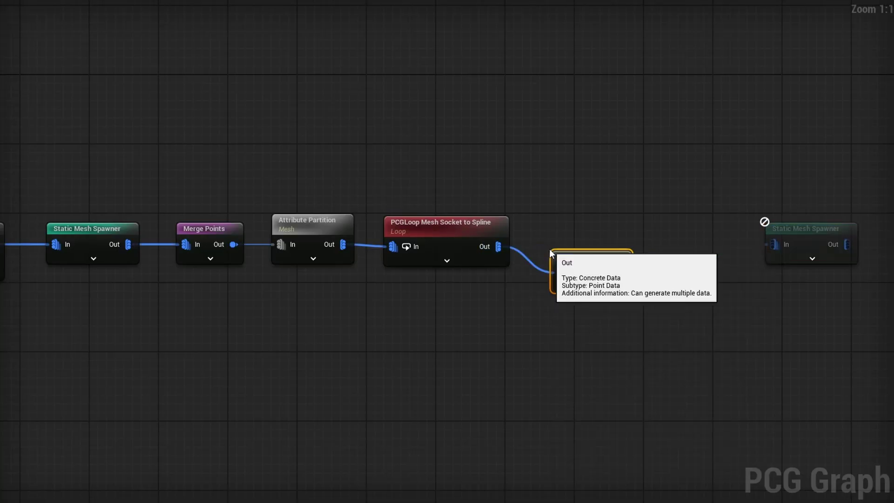
Set the Transform Points X and Y offsets to -10 minimum and 10 maximum, and its Z Rotation Max to 360°
{"action": "left_click", "coordinate": [704, 71]}
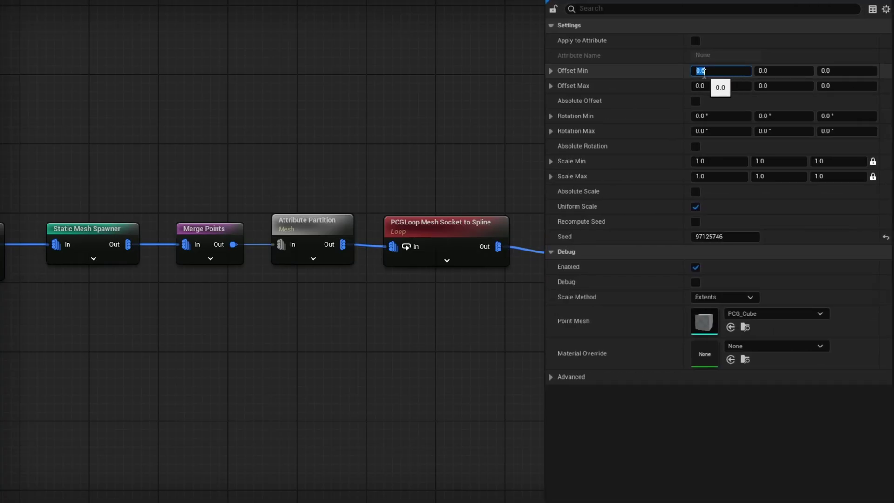
{"action": "type", "text": "-10"}
{"action": "key", "text": "Tab"}
{"action": "type", "text": "-10"}
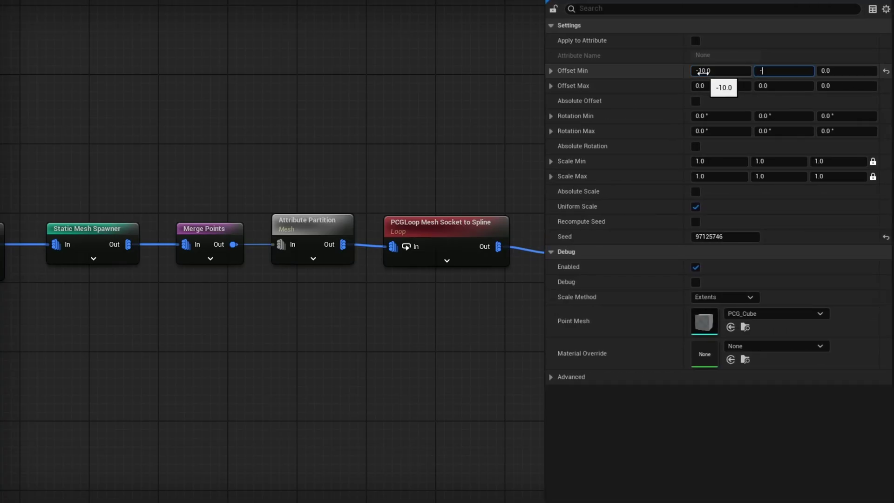
{"action": "key", "text": "Tab"}
{"action": "key", "text": "Tab"}
{"action": "type", "text": "10"}
{"action": "key", "text": "Tab"}
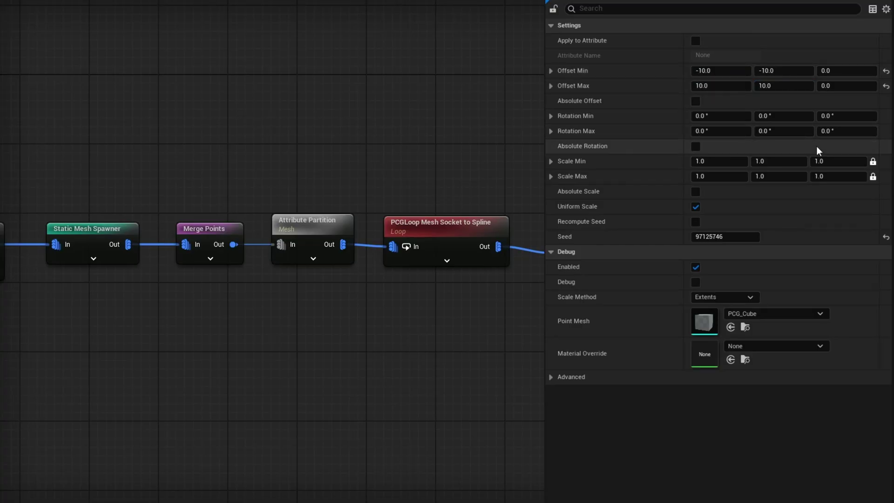
{"action": "left_click", "coordinate": [833, 131]}
{"action": "type", "text": "360"}
{"action": "key", "text": "Return"}
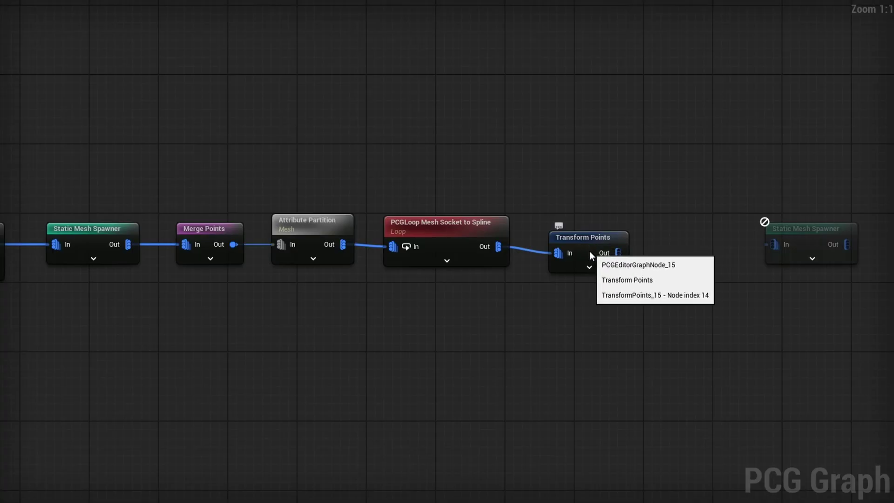
Reposition Transform Points, shift the Static Mesh Spawner further along, and connect an Intersection node to the Transform Points output
{"action": "left_click", "coordinate": [589, 247]}
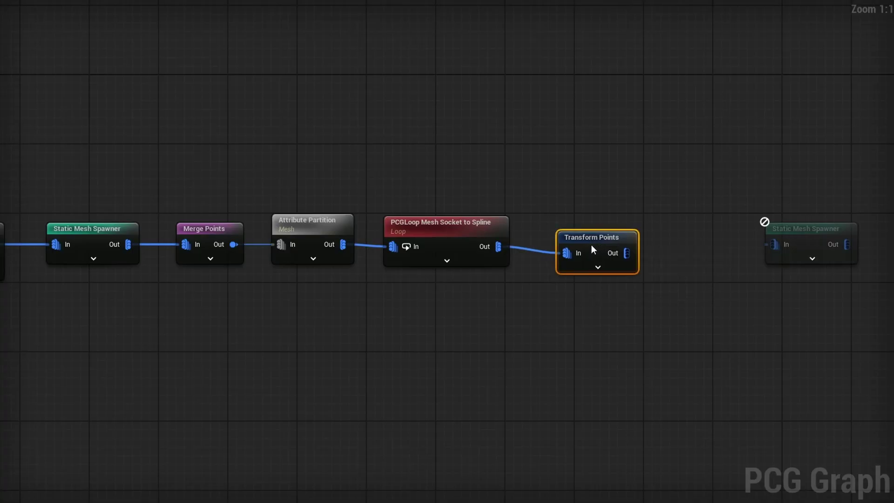
{"action": "mouse_move", "coordinate": [573, 236]}
{"action": "left_mouse_down"}
{"action": "mouse_move", "coordinate": [583, 233]}
{"action": "mouse_move", "coordinate": [582, 241]}
{"action": "left_mouse_up"}
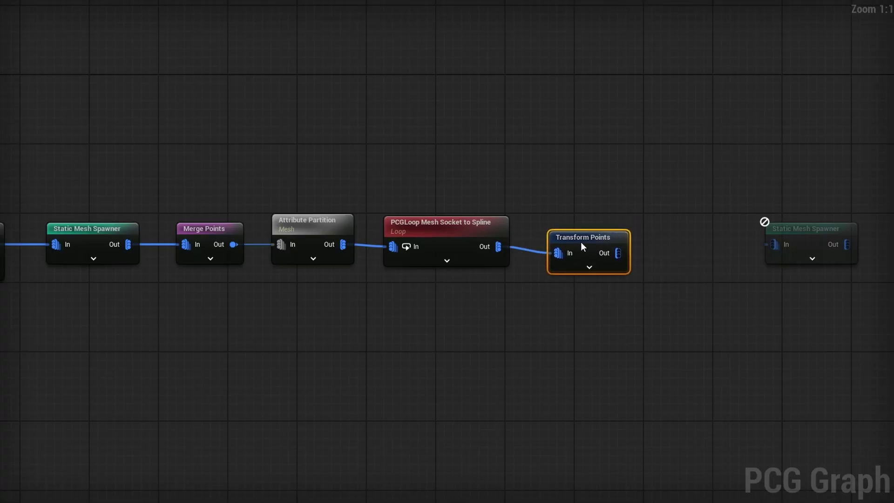
{"action": "right_click_drag", "start_coordinate": [587, 246], "coordinate": [619, 247]}
{"action": "left_click_drag", "start_coordinate": [707, 209], "coordinate": [770, 208]}
{"action": "left_click_drag", "start_coordinate": [503, 235], "coordinate": [559, 233]}
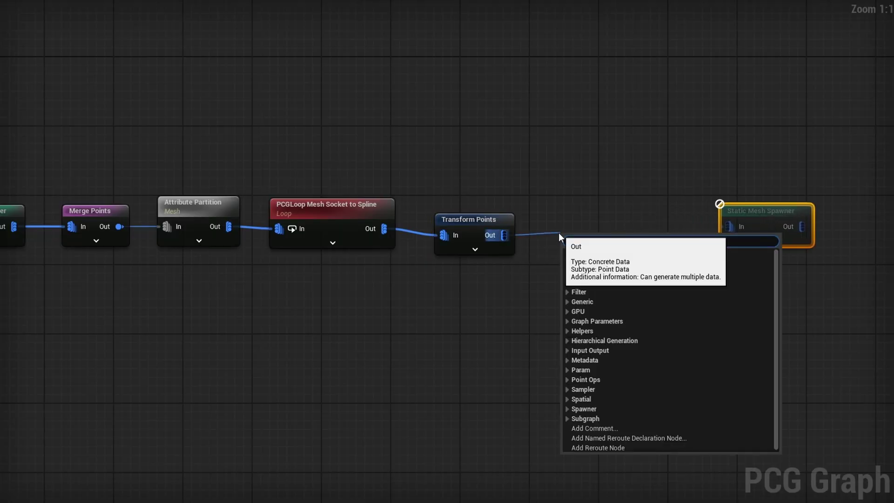
{"action": "type", "text": "intersection"}
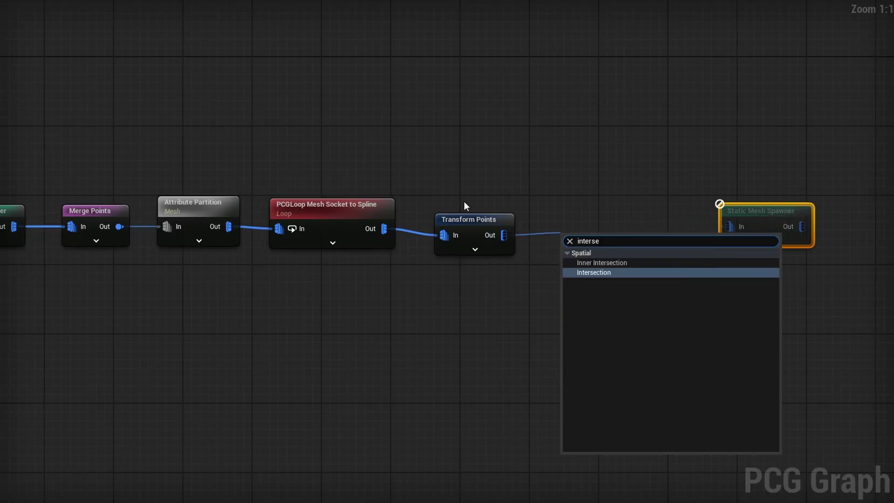
{"action": "key", "text": "Return"}
Straighten Transform Points with the loop node and connect the loop's output to Source 1 of the Intersection node
{"action": "left_click_drag", "start_coordinate": [586, 200], "coordinate": [509, 266]}
{"action": "left_click_drag", "start_coordinate": [576, 244], "coordinate": [572, 236]}
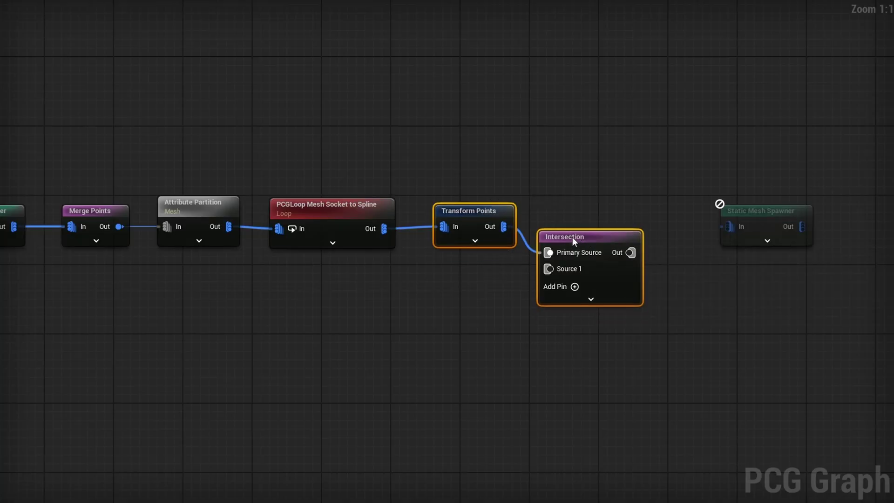
{"action": "left_click", "coordinate": [410, 273]}
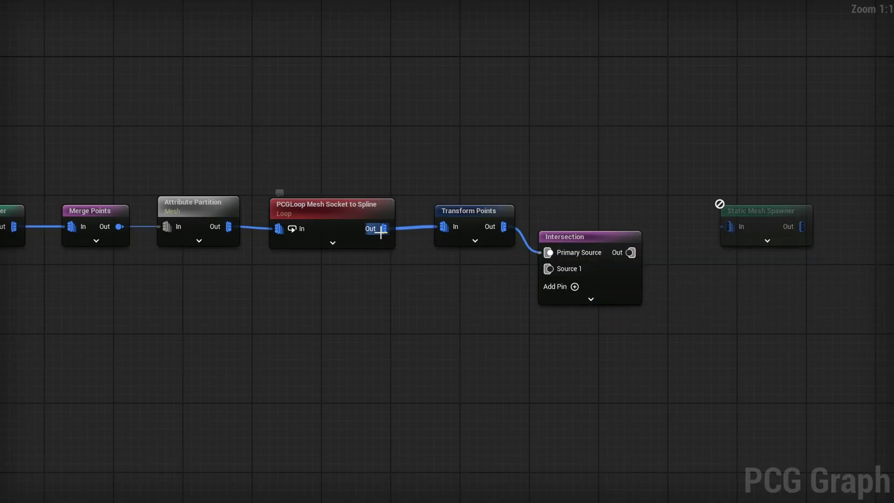
{"action": "left_click_drag", "start_coordinate": [381, 231], "coordinate": [549, 268]}
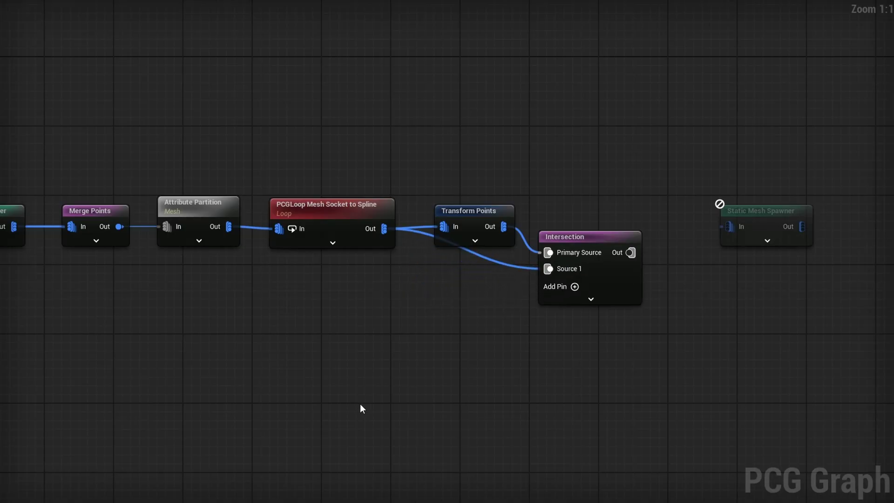
Connect a Bounds Modifier node to the output of the Intersection node
{"action": "right_click_drag", "start_coordinate": [360, 404], "coordinate": [37, 393]}
{"action": "left_click_drag", "start_coordinate": [306, 241], "coordinate": [382, 241]}
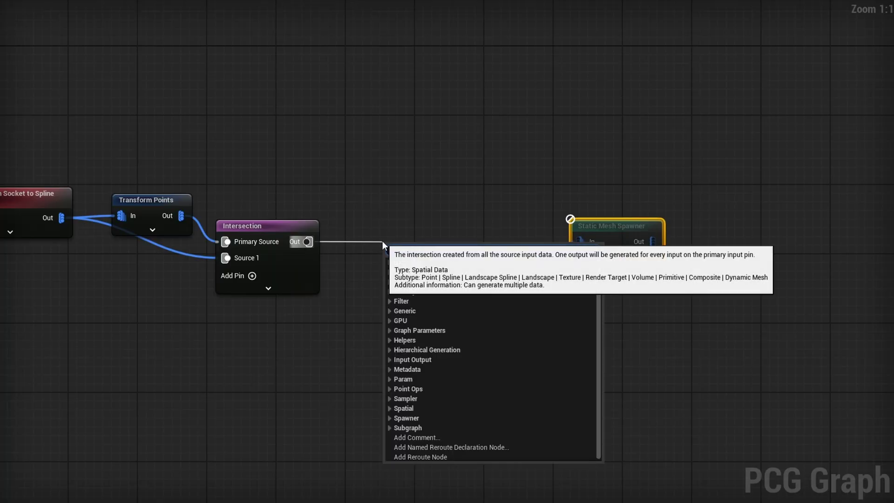
{"action": "type", "text": "u"}
{"action": "key", "text": "Return"}
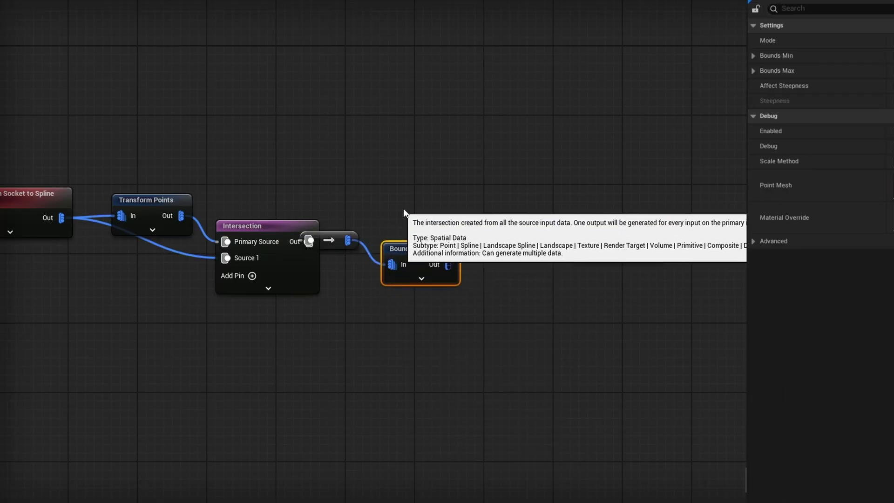
Set the Bounds Modifier's Bounds Min and Bounds Max to 0.65 on all three axes
{"action": "left_click", "coordinate": [736, 57]}
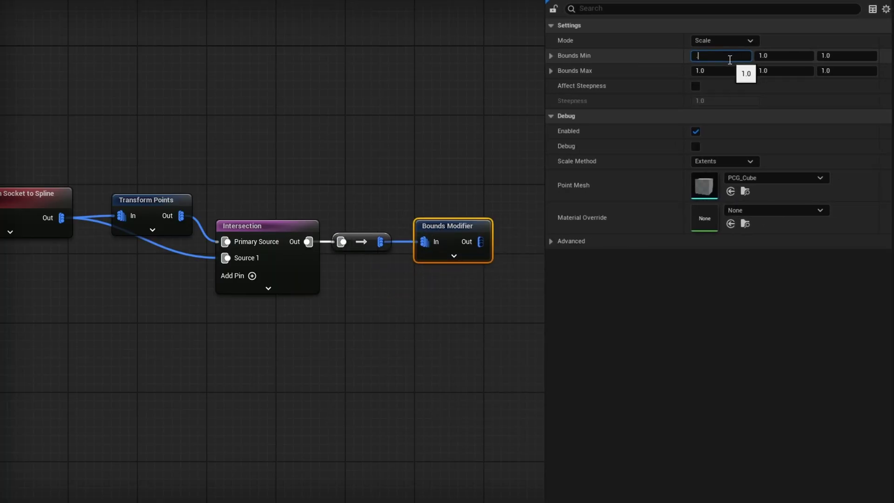
{"action": "type", "text": ".65"}
{"action": "key", "text": "Tab"}
{"action": "type", "text": ".65"}
{"action": "key", "text": "Tab"}
{"action": "type", "text": ".65"}
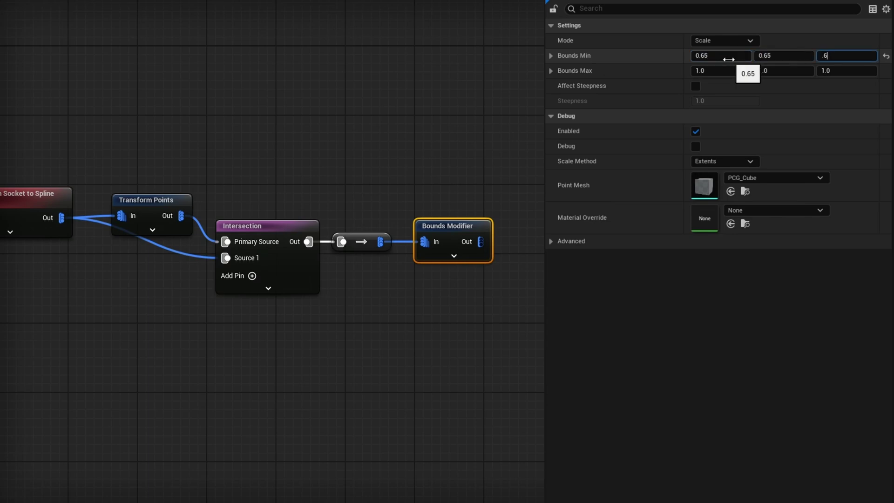
{"action": "key", "text": "Tab"}
{"action": "type", "text": ".65\t.65\t.65"}
{"action": "key", "text": "Return"}
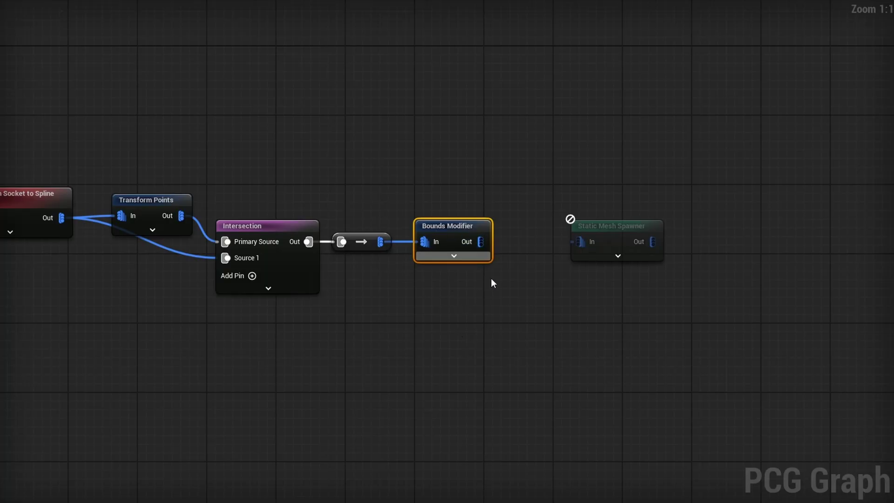
Connect a Self Pruning node after the Bounds Modifier, align it, and link its output to the final Static Mesh Spawner
{"action": "right_click_drag", "start_coordinate": [536, 304], "coordinate": [515, 310]}
{"action": "left_click_drag", "start_coordinate": [459, 248], "coordinate": [498, 244]}
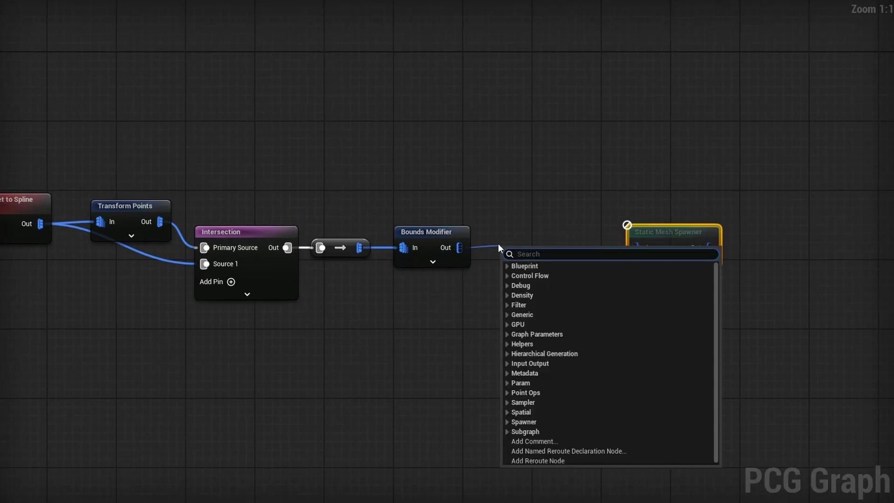
{"action": "type", "text": "self"}
{"action": "key", "text": "Return"}
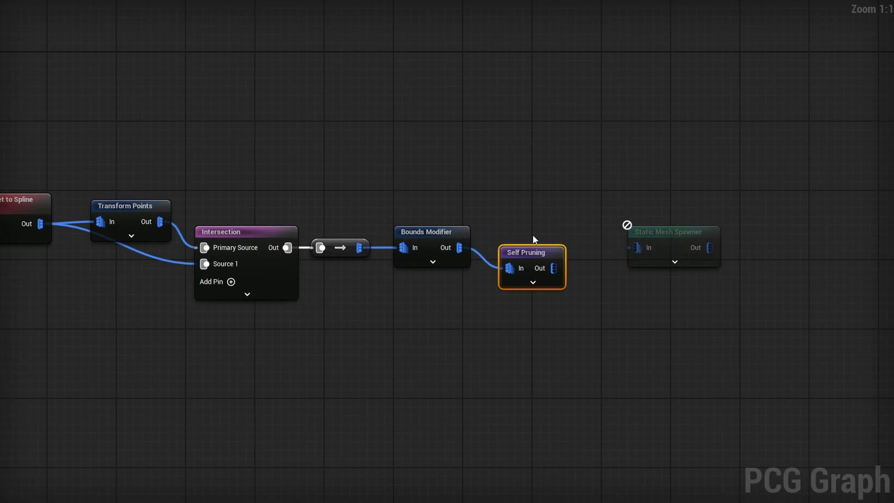
{"action": "left_click_drag", "start_coordinate": [526, 252], "coordinate": [533, 231]}
{"action": "left_click_drag", "start_coordinate": [560, 248], "coordinate": [641, 250]}
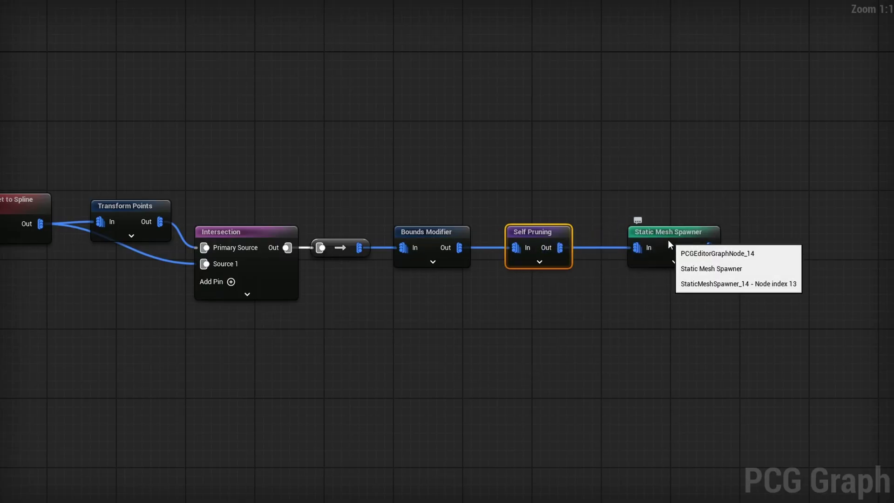
{"action": "left_click", "coordinate": [646, 241]}
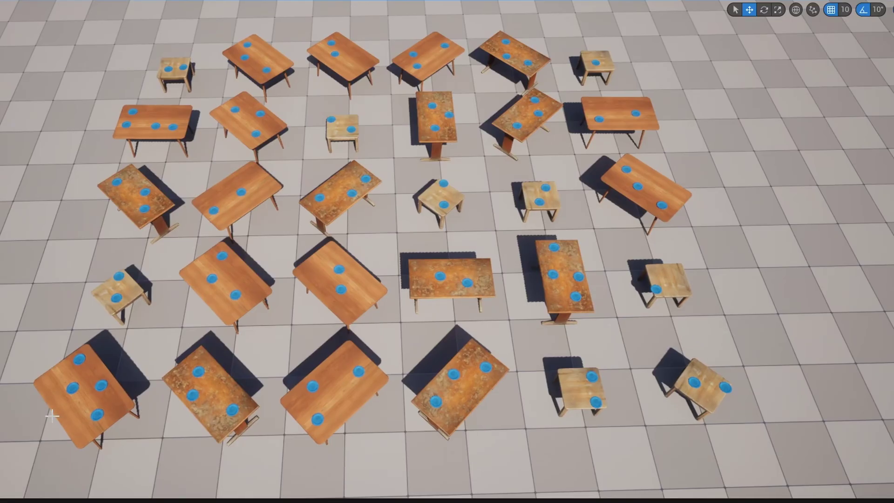
Inspect the plates on the tables and set the Bounds Modifier's Bounds Min and Bounds Max to 0.5
{"action": "scroll", "coordinate": [336, 290], "scroll_direction": "up", "scroll_amount": 3}
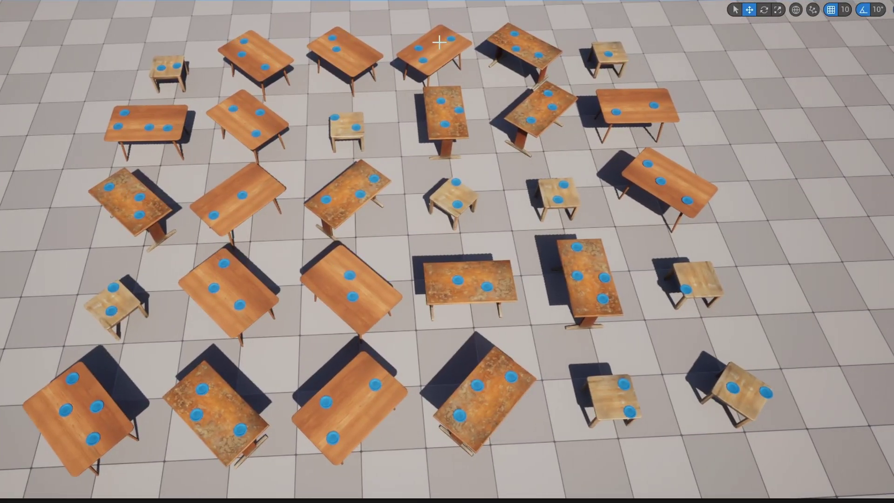
{"action": "scroll", "coordinate": [439, 42], "scroll_direction": "up", "scroll_amount": 5}
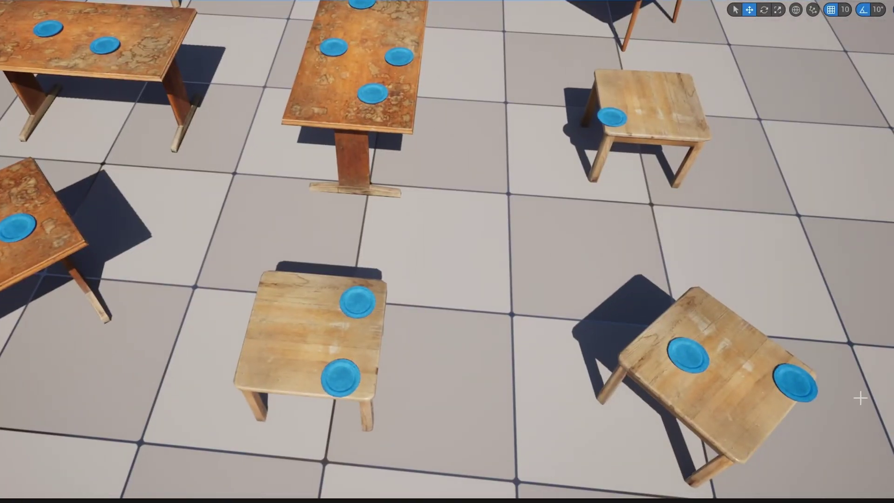
{"action": "scroll", "coordinate": [550, 252], "scroll_direction": "down", "scroll_amount": 5}
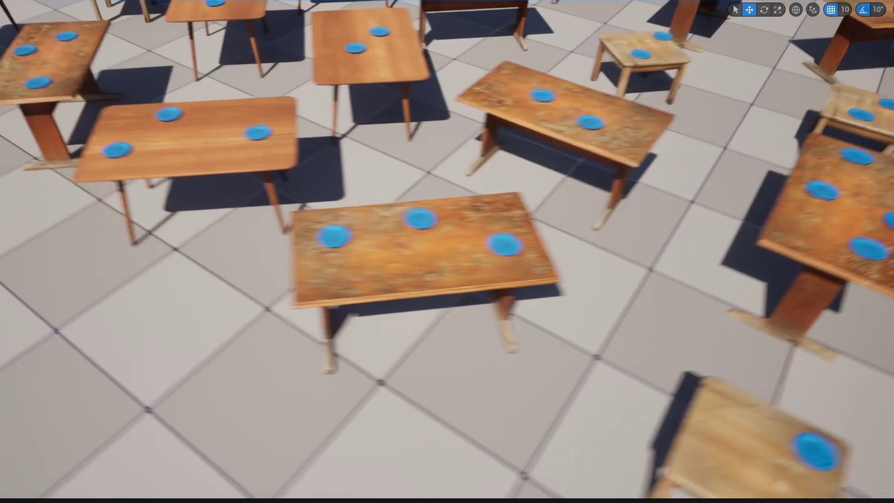
{"action": "right_click_drag", "start_coordinate": [448, 165], "coordinate": [410, 168]}
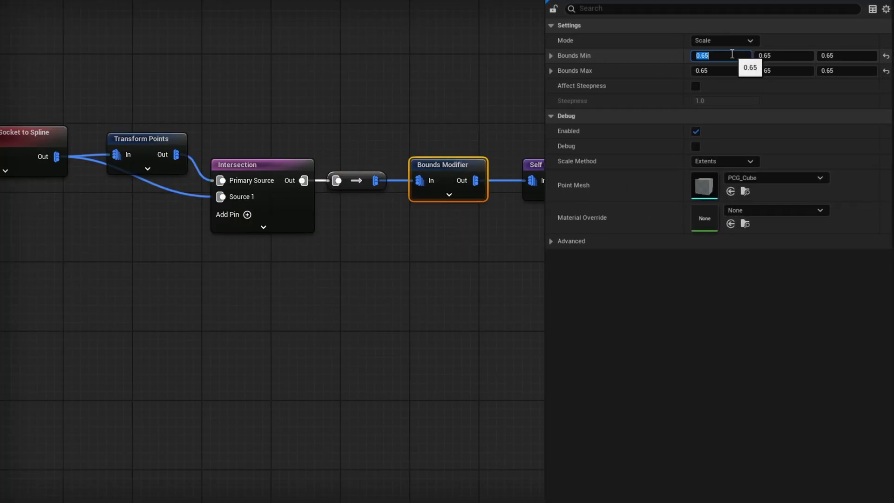
{"action": "key", "text": "Tab"}
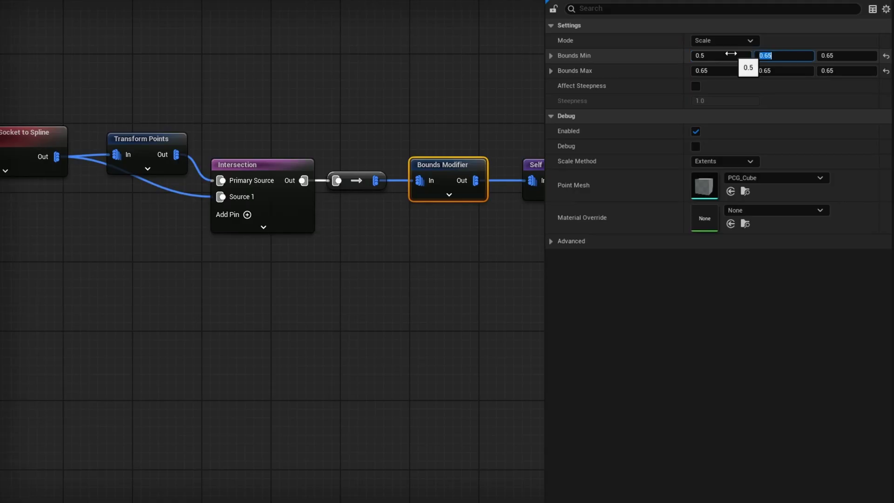
{"action": "type", "text": ".5"}
{"action": "key", "text": "Tab"}
{"action": "type", "text": ".5"}
{"action": "key", "text": "Tab"}
{"action": "type", "text": ".5"}
{"action": "key", "text": "Tab"}
{"action": "type", "text": "."}
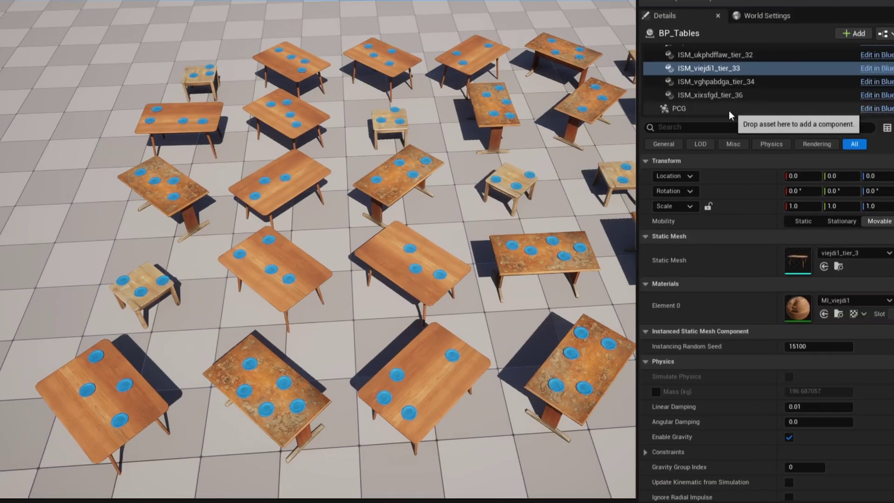
Set the seed of the PCG component on BP_Tables to 47
{"action": "left_click", "coordinate": [729, 108]}
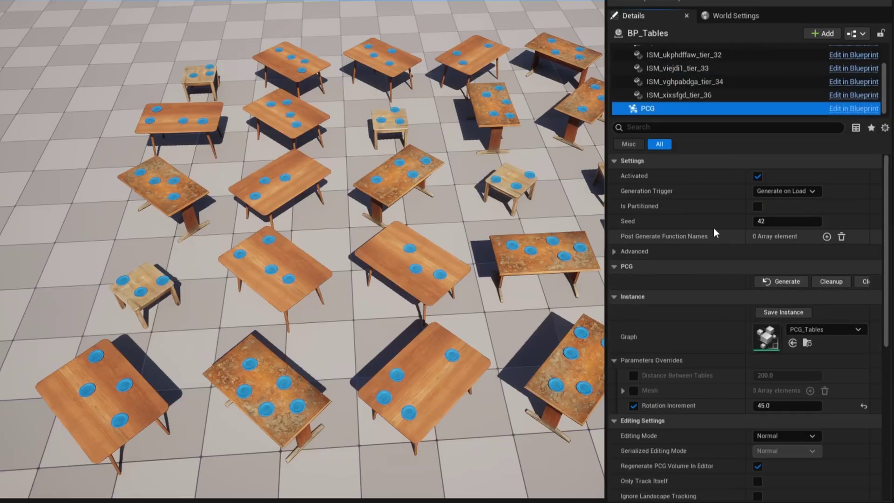
{"action": "left_click_drag", "start_coordinate": [787, 222], "coordinate": [800, 222]}
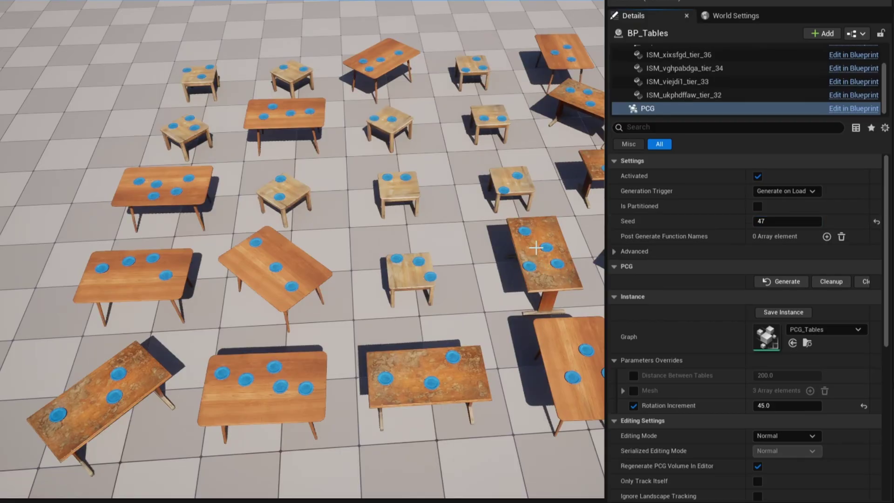